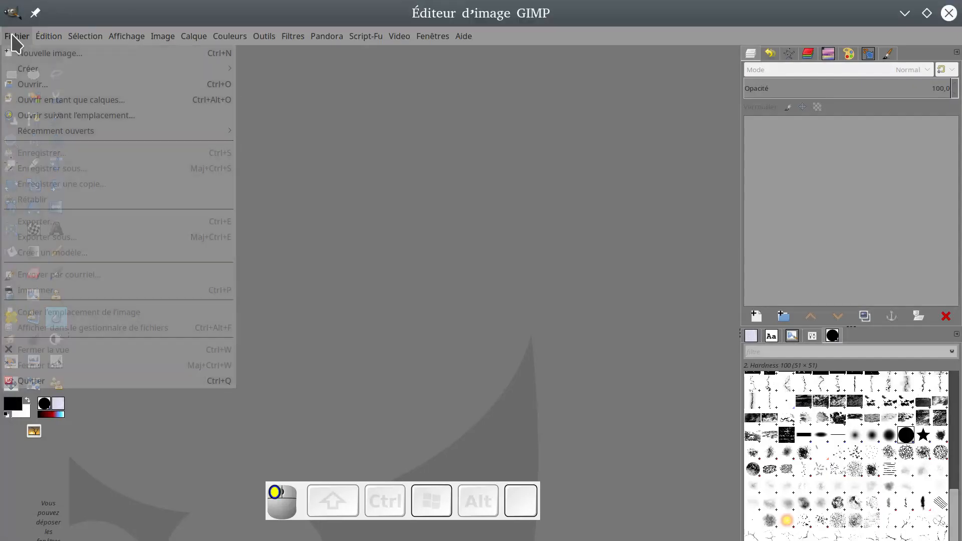
Create a new 1920 × 1080 px image and fit it to the window
click(41, 53)
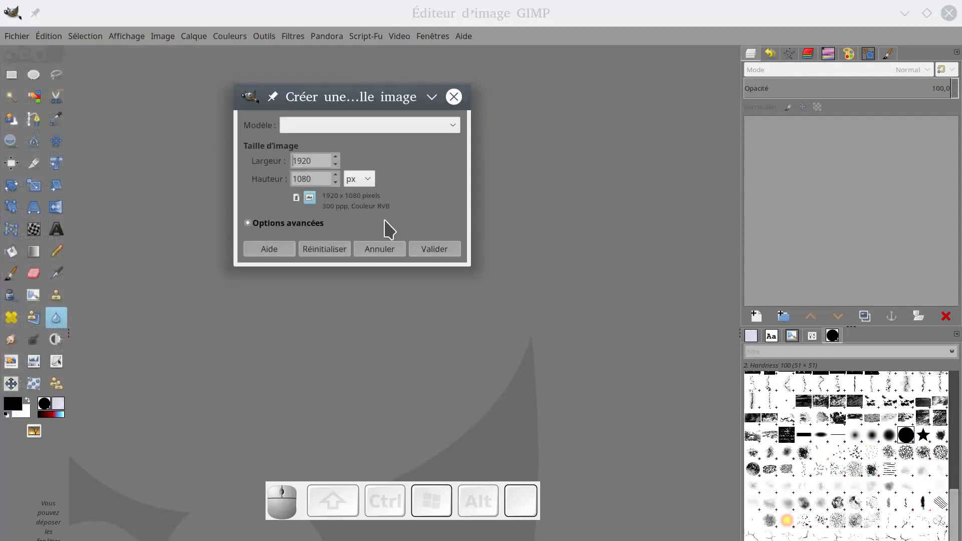
click(434, 249)
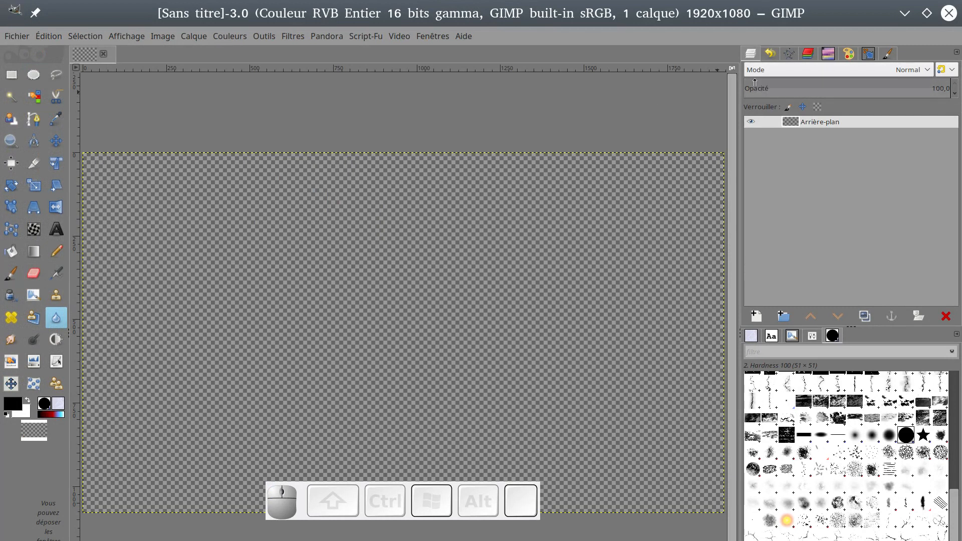
click(732, 70)
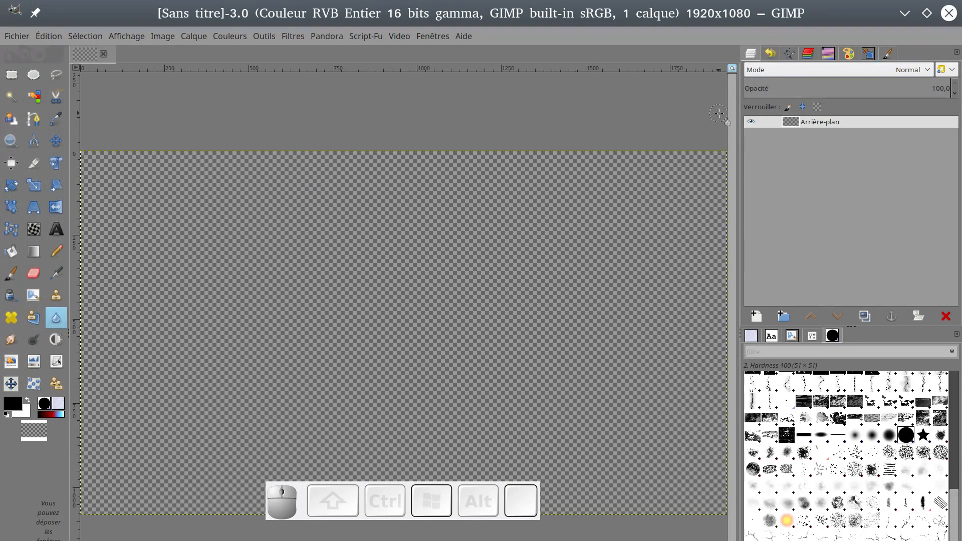
click(818, 107)
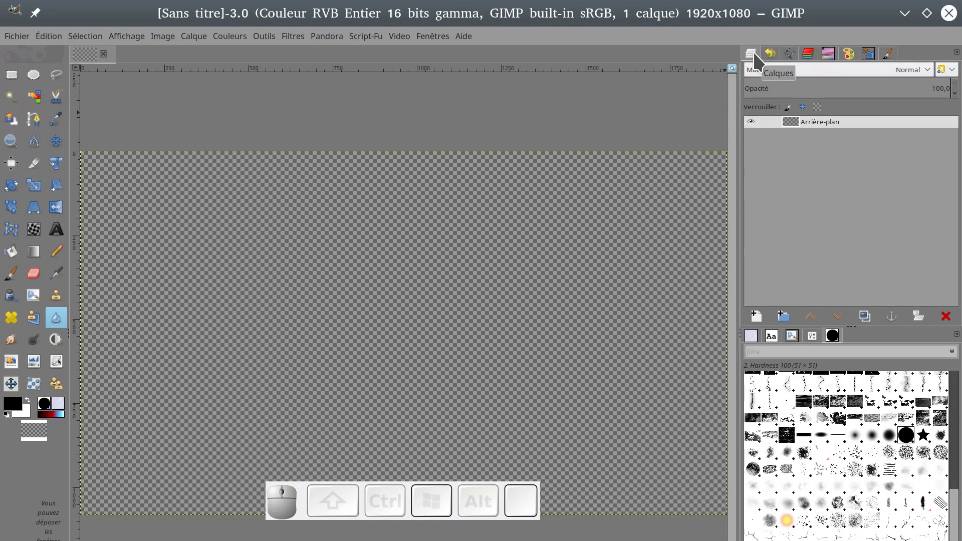
Add a second Calques dialog, detach it as a floating window, and enlarge it over the canvas
click(957, 53)
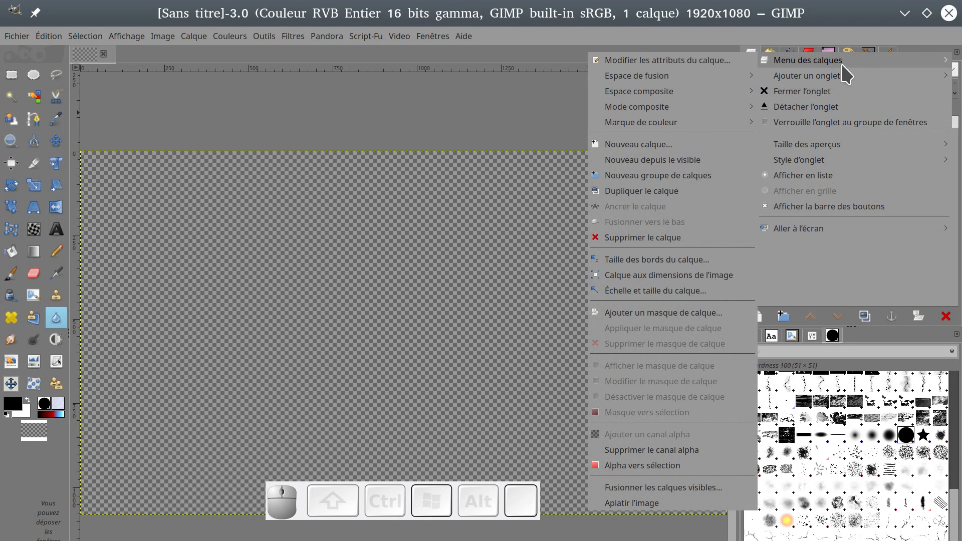
mouse_move(838, 82)
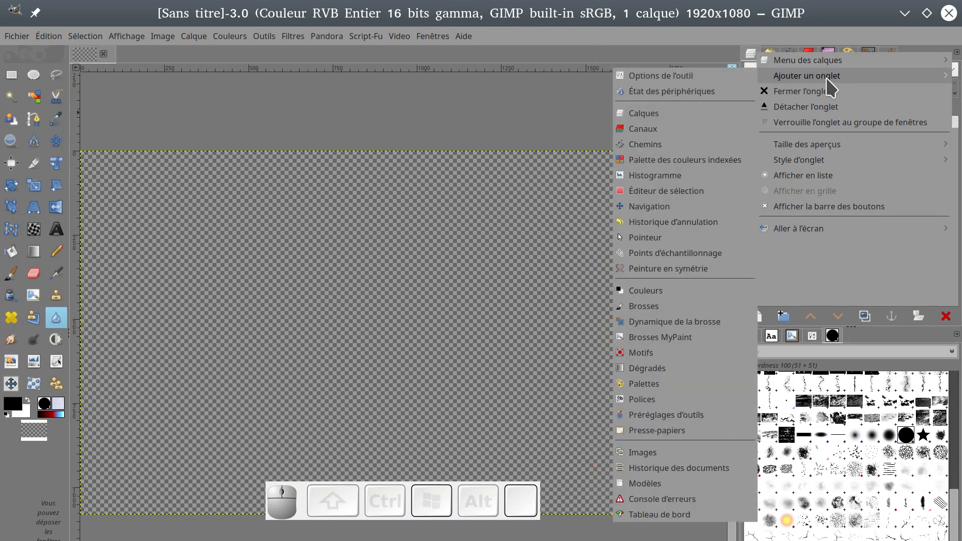
click(650, 116)
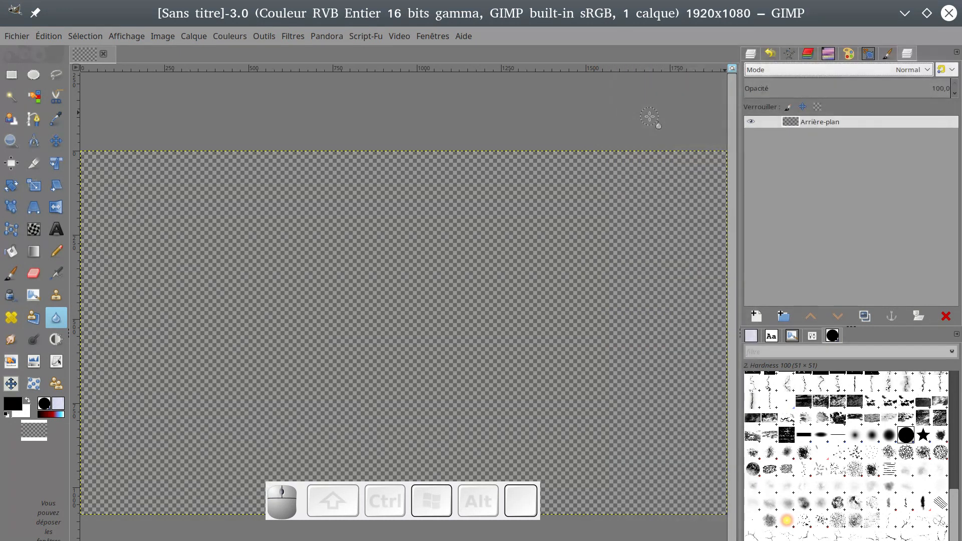
mouse_move(907, 55)
mouse_down()
mouse_move(521, 130)
mouse_move(412, 132)
mouse_up()
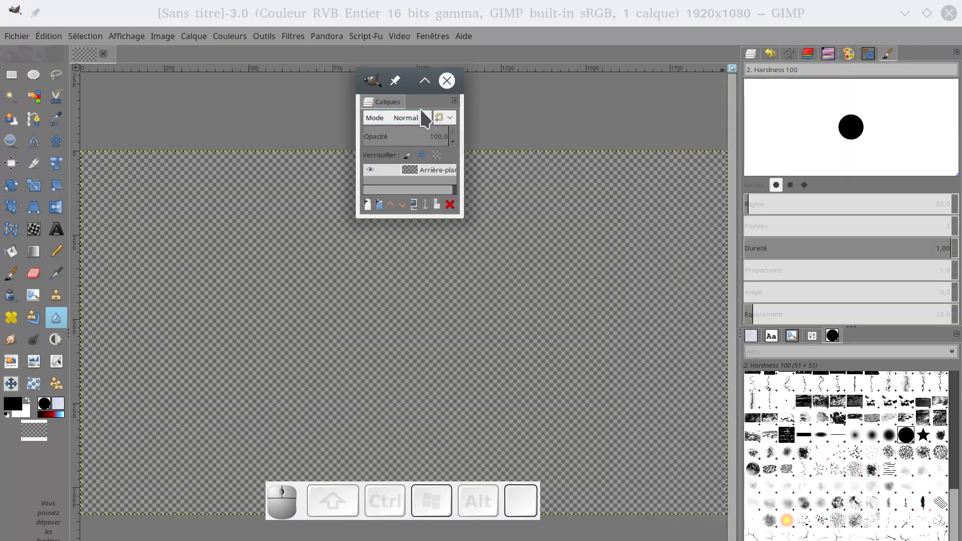
drag(466, 220, 626, 289)
drag(496, 84, 440, 170)
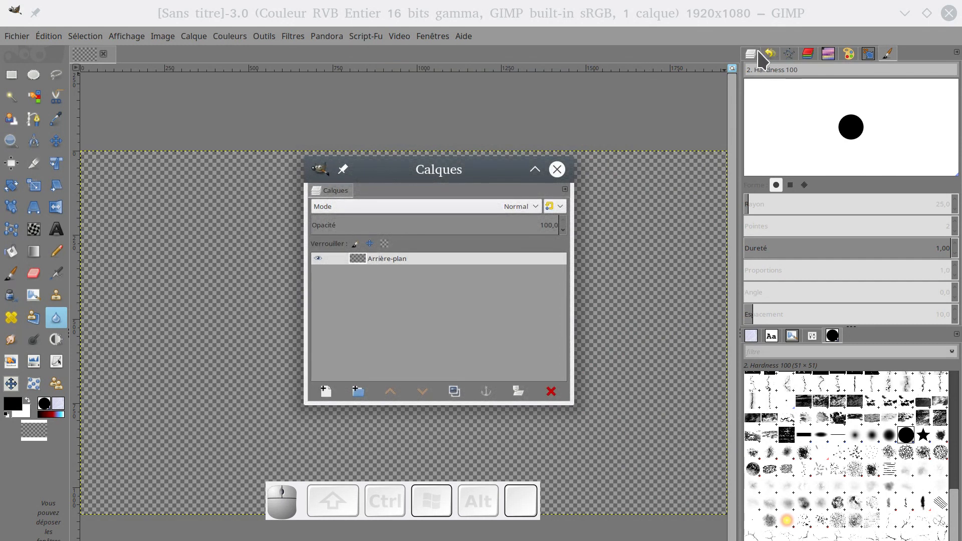
Close the Éditeur de dynamique de brosse window hidden behind the main window, and restore the main window to full screen
click(751, 56)
mouse_move(750, 21)
mouse_down()
mouse_move(602, 326)
mouse_move(597, 266)
mouse_move(609, 314)
mouse_up()
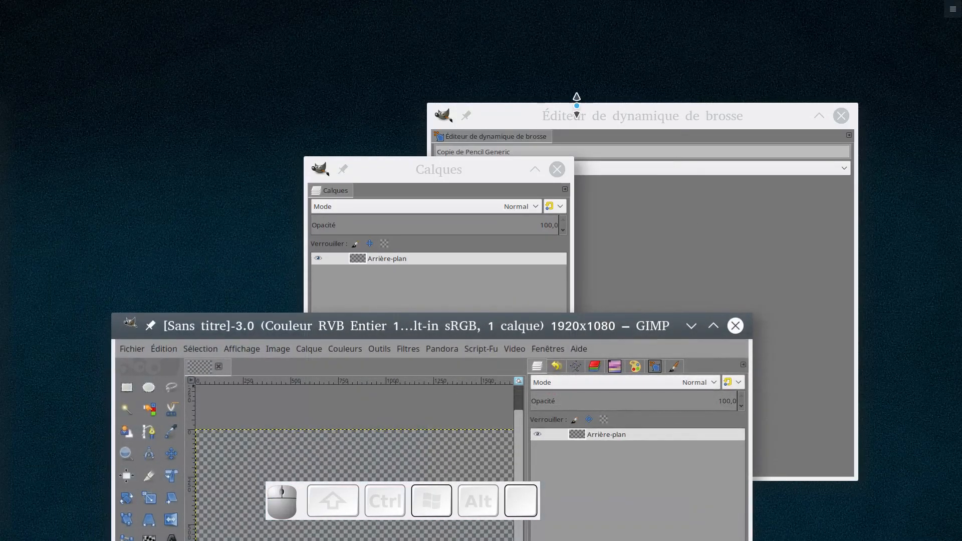
click(841, 116)
drag(454, 174, 409, 350)
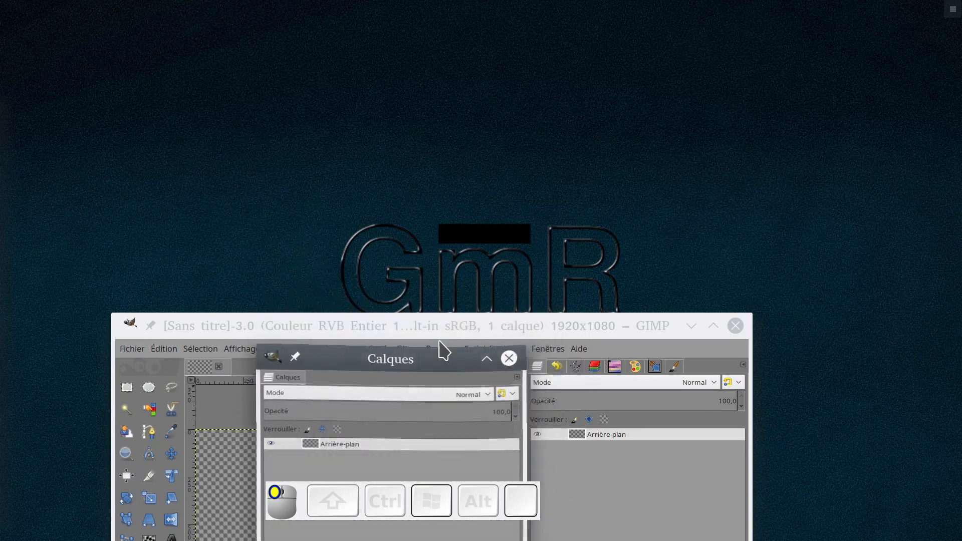
drag(561, 326, 645, 9)
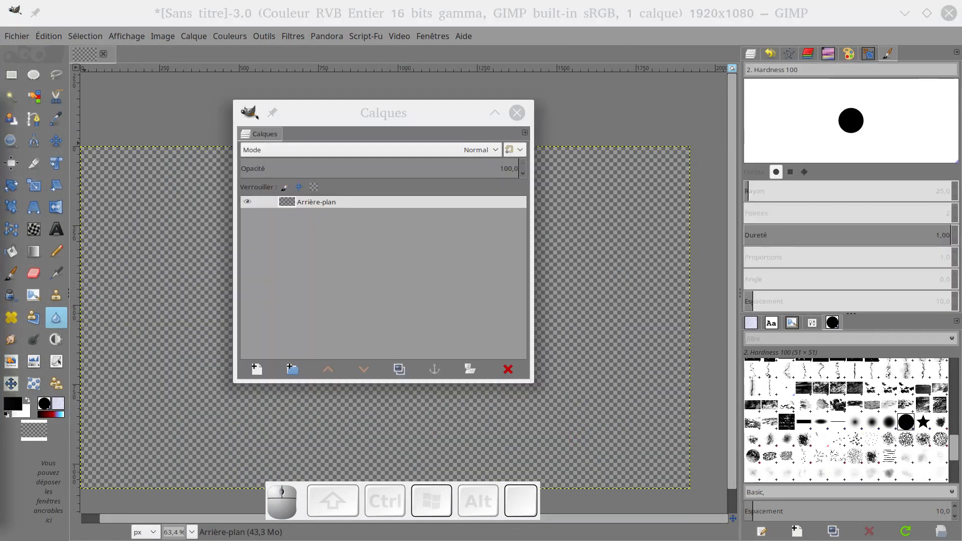
Examine the list of default blend modes for the Arrière-plan layer in the floating Calques window
click(341, 113)
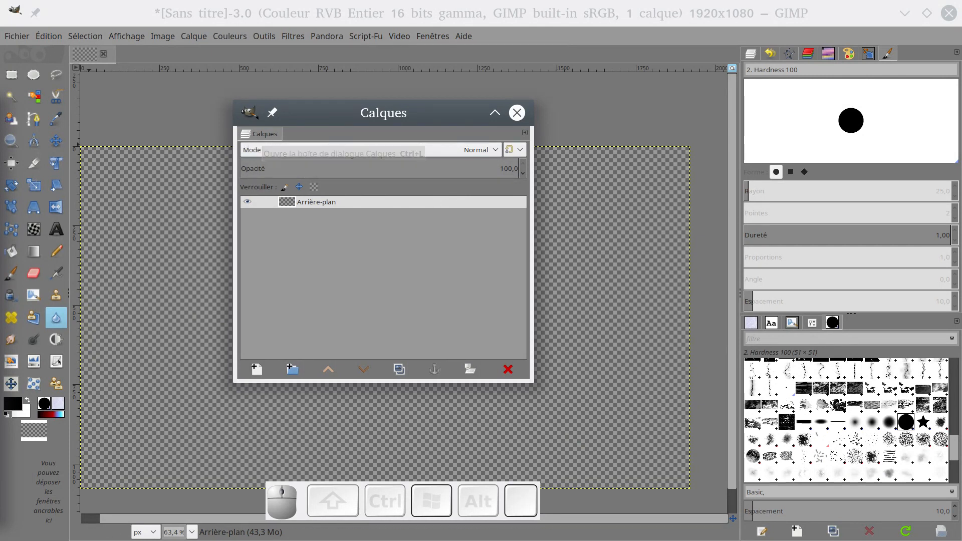
click(1, 151)
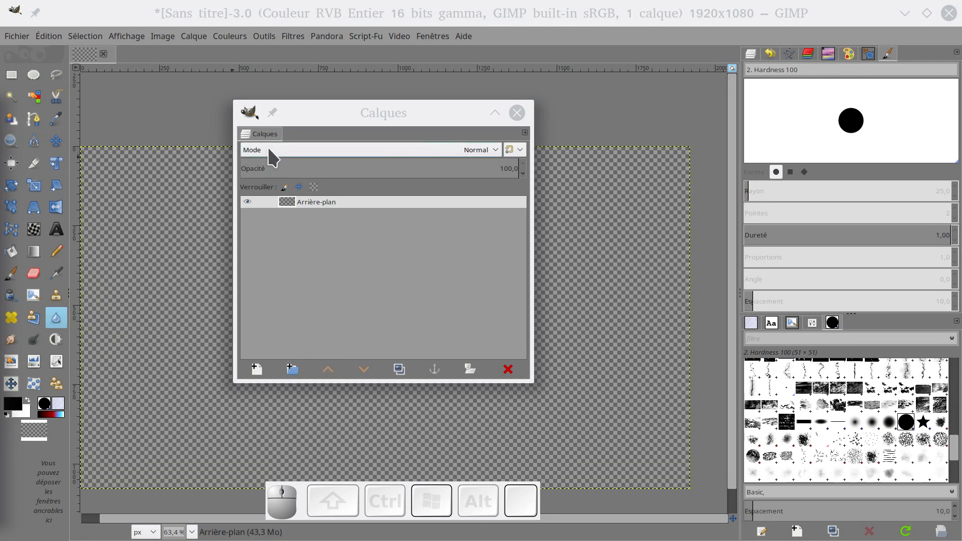
click(494, 150)
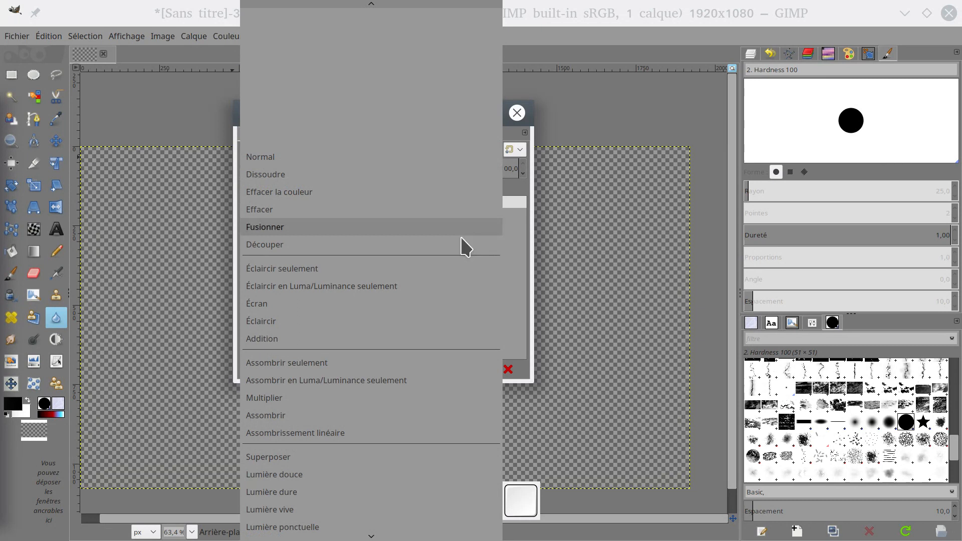
click(509, 133)
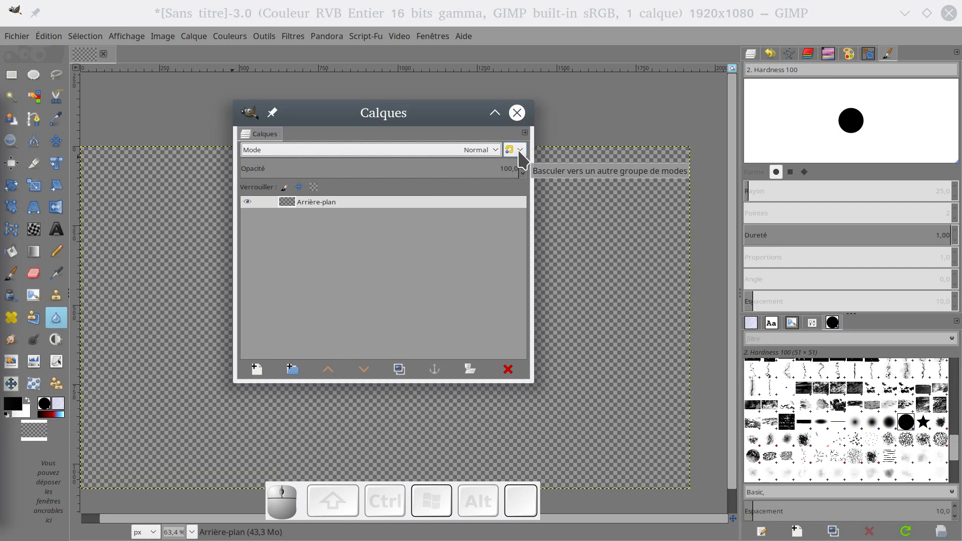
Switch the layer's mode group to Ancien to view its blend modes, and return it to Par défaut
click(520, 151)
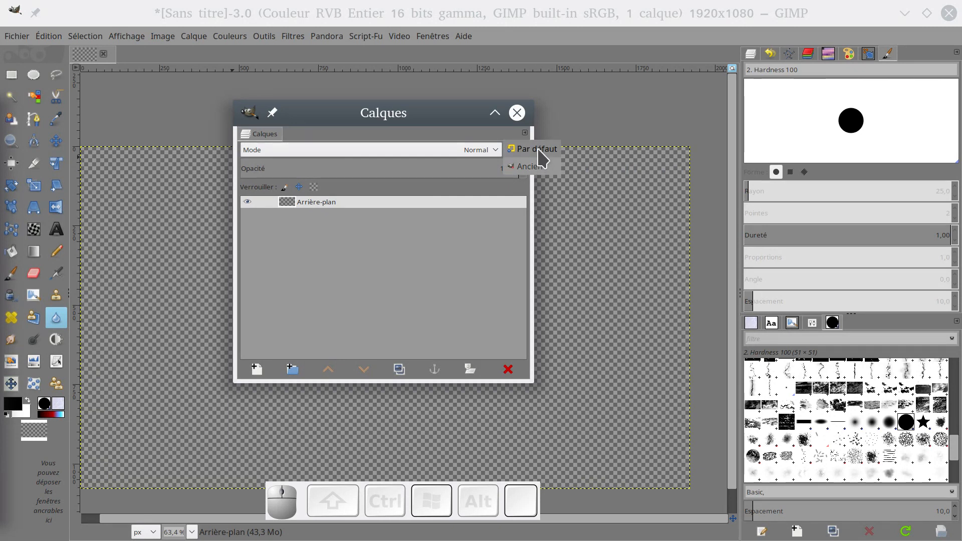
click(530, 167)
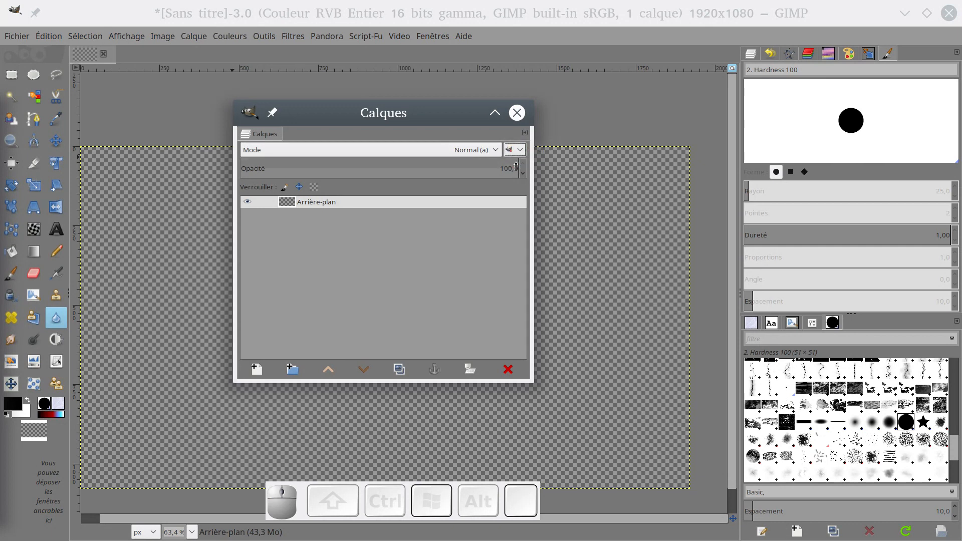
click(497, 151)
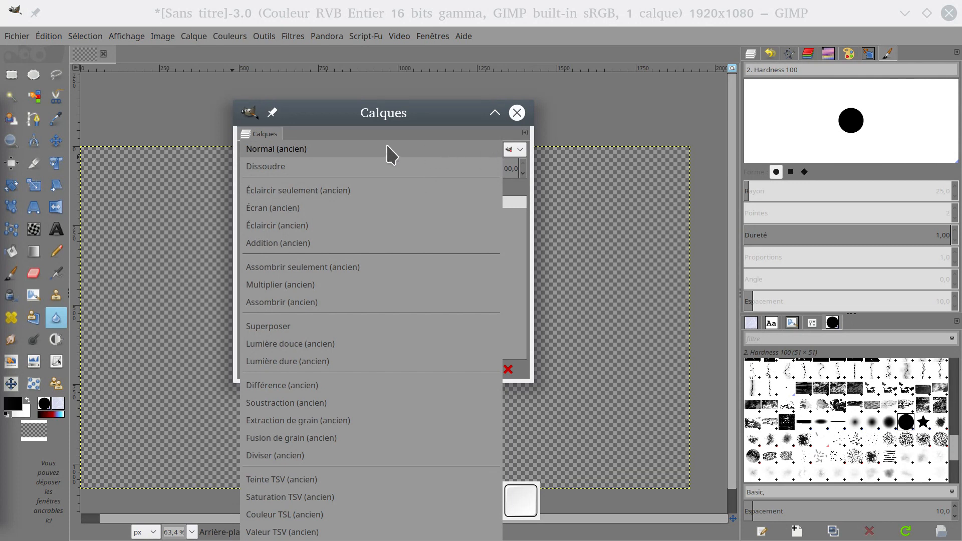
click(526, 200)
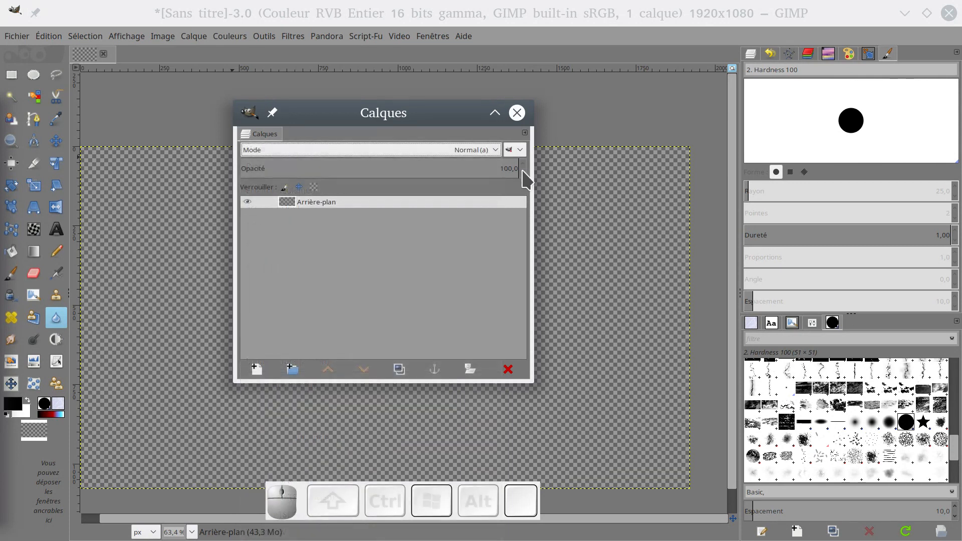
click(523, 148)
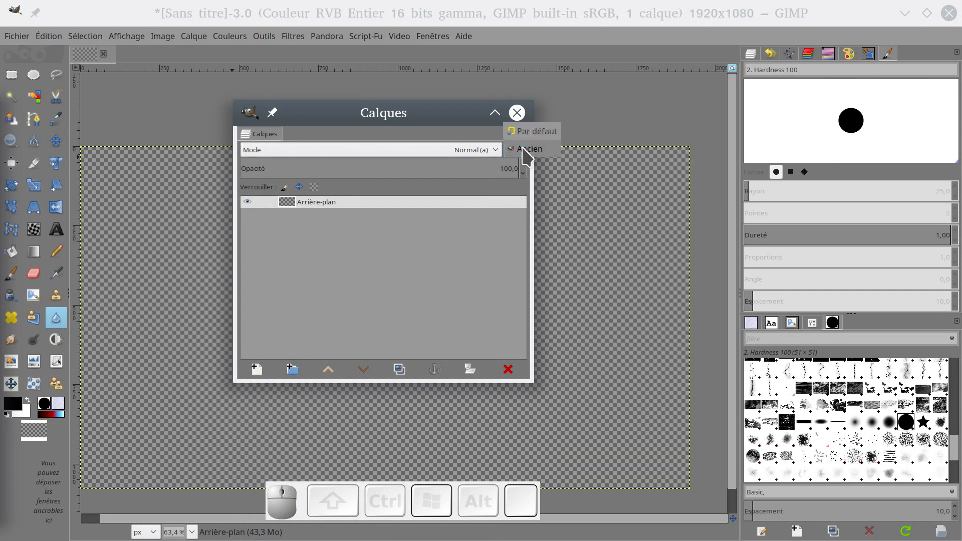
click(533, 132)
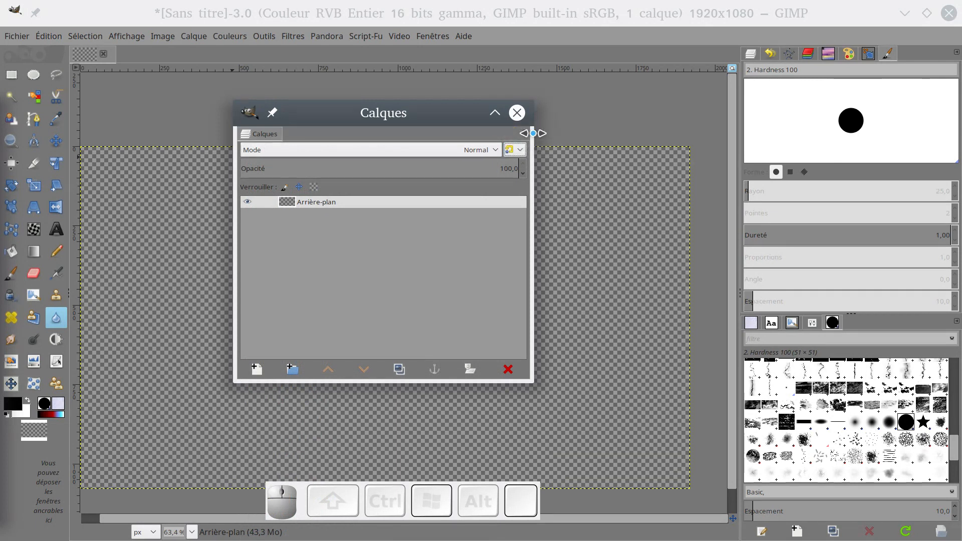
Vary the Arrière-plan layer's opacity with the slider and bring it back to 100
click(326, 169)
drag(327, 170, 301, 165)
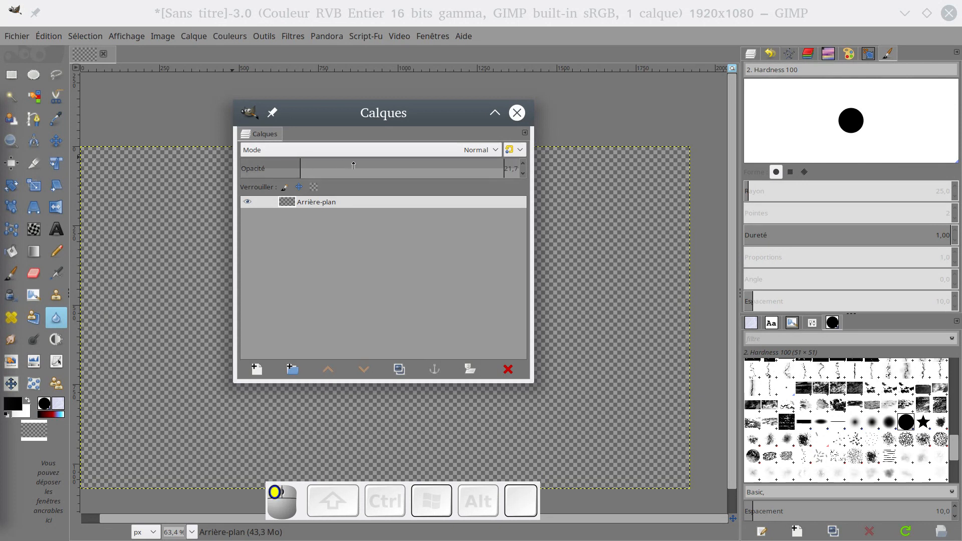
click(379, 166)
drag(507, 168, 525, 169)
click(525, 173)
Set the Arrière-plan layer's opacity to exactly 50
double_click(514, 167)
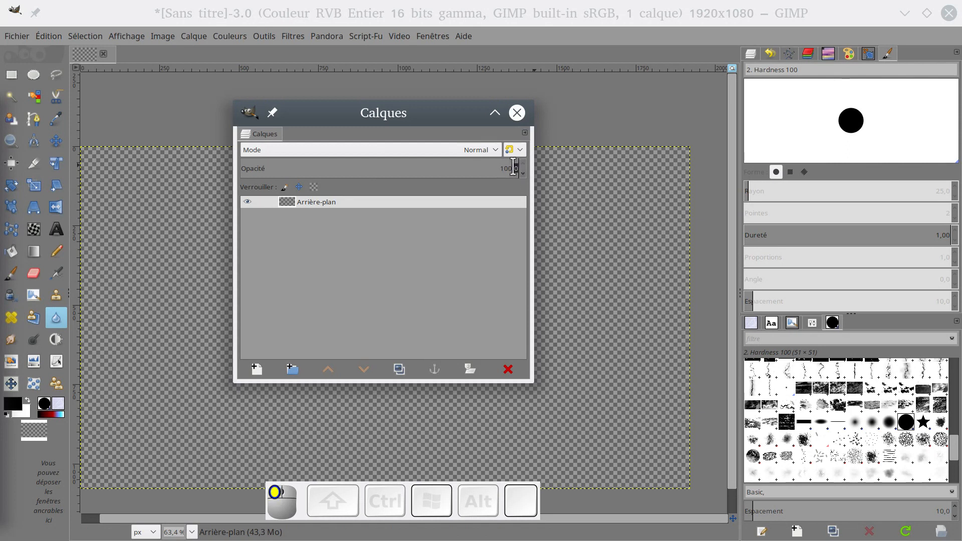
click(498, 168)
text(50)
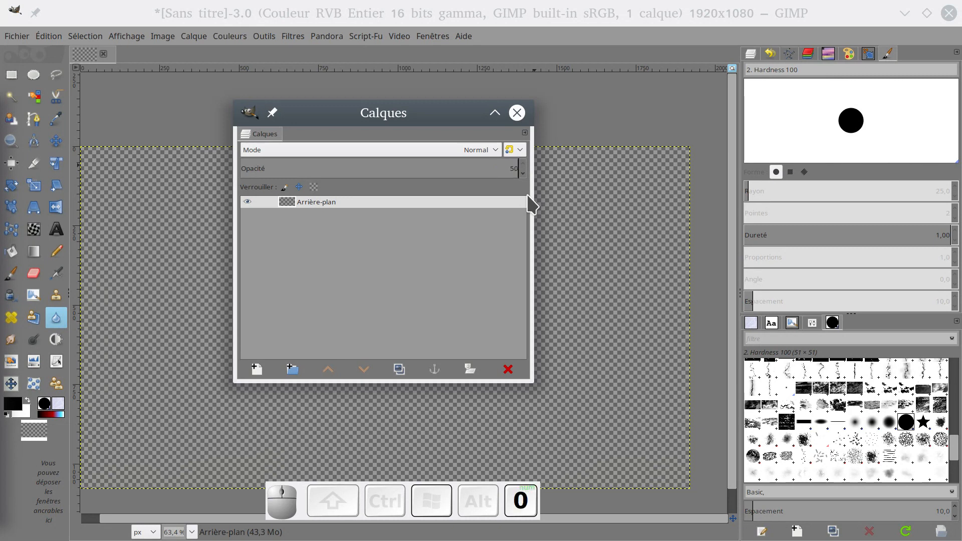
key(Return)
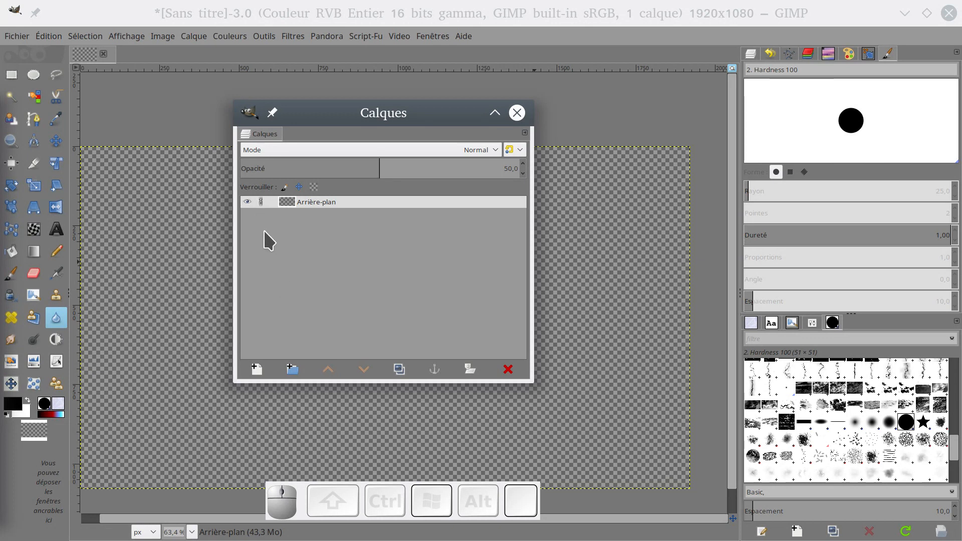
Unlink the Arrière-plan layer, lock its pixels, and try to paint a stroke on it with the Paintbrush
click(261, 202)
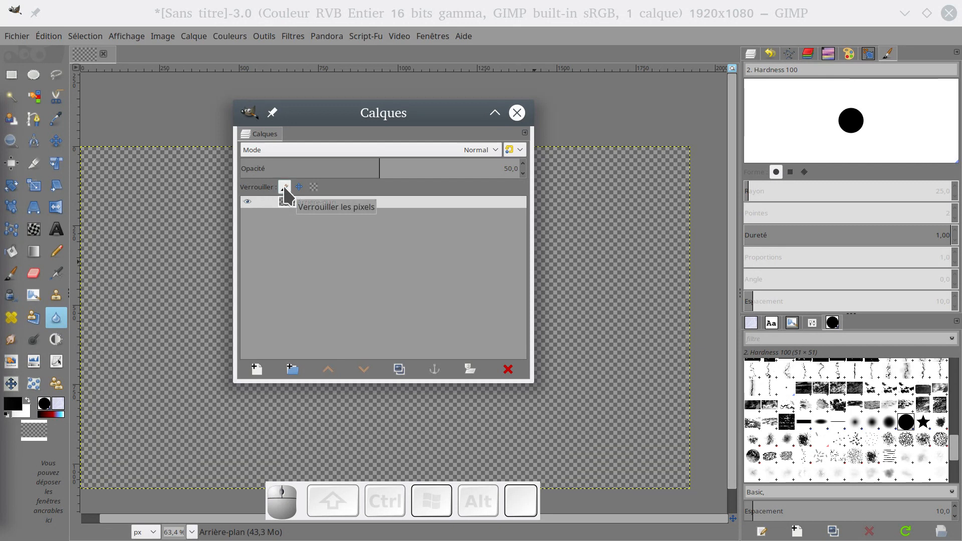
click(284, 188)
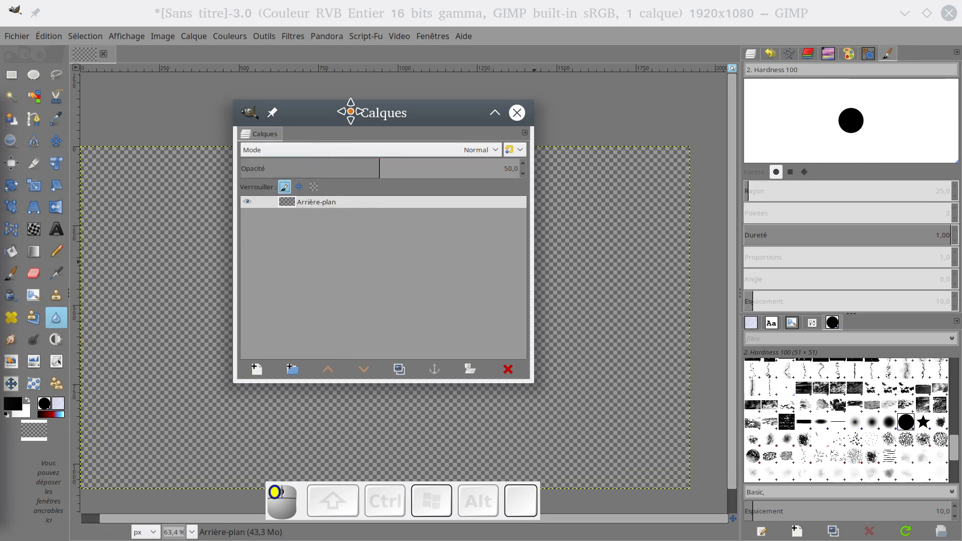
drag(348, 110, 430, 102)
click(11, 278)
mouse_move(210, 228)
mouse_down()
mouse_move(423, 288)
mouse_move(338, 293)
mouse_up()
Close the floating Calques window and maximize the main image window again
drag(667, 11, 629, 187)
click(599, 107)
double_click(630, 187)
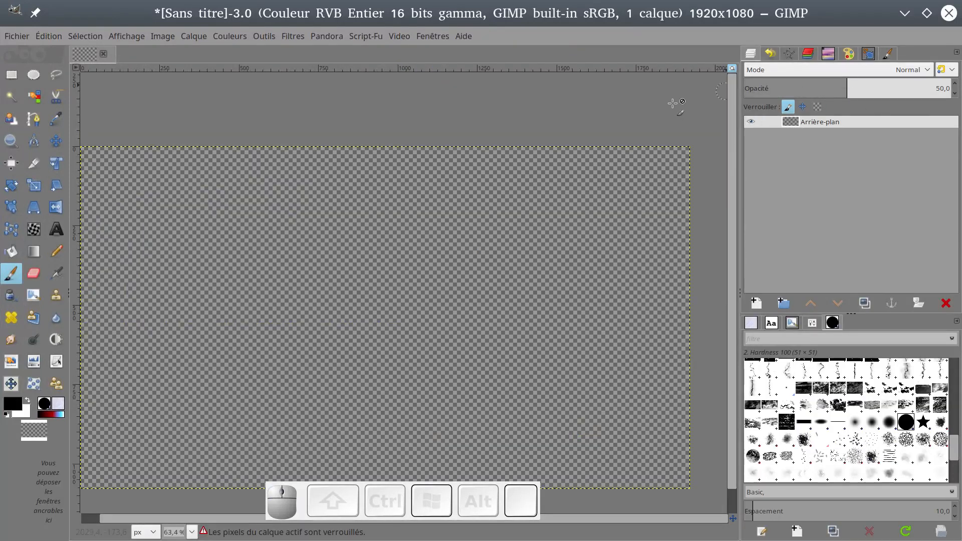
Unlock the Arrière-plan layer's pixels and paint a black cross of two diagonal strokes near the canvas centre
mouse_move(436, 207)
mouse_down()
mouse_move(535, 258)
mouse_move(293, 272)
mouse_move(748, 122)
mouse_up()
click(788, 107)
drag(337, 219, 453, 331)
drag(469, 177, 349, 307)
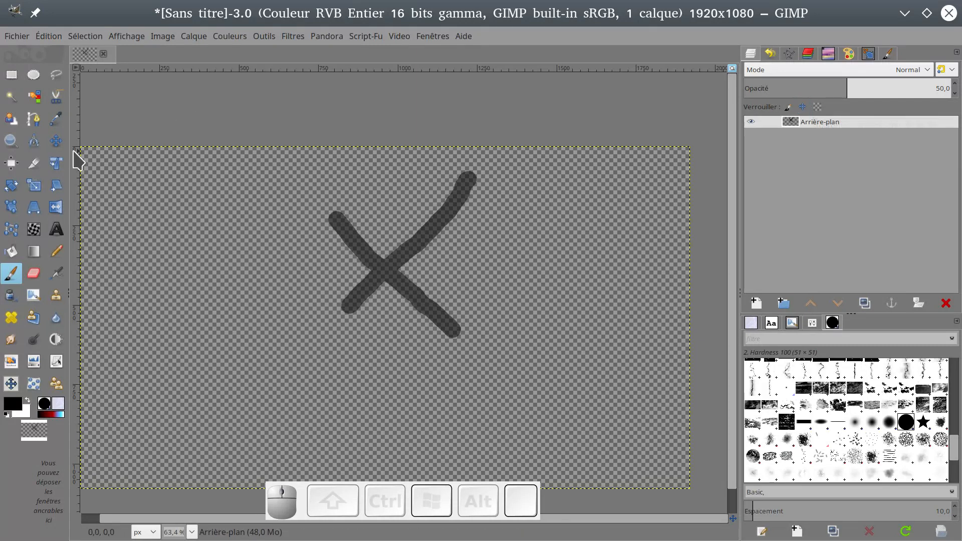
Move the Arrière-plan layer slightly down and to the right, and undo the move
click(54, 145)
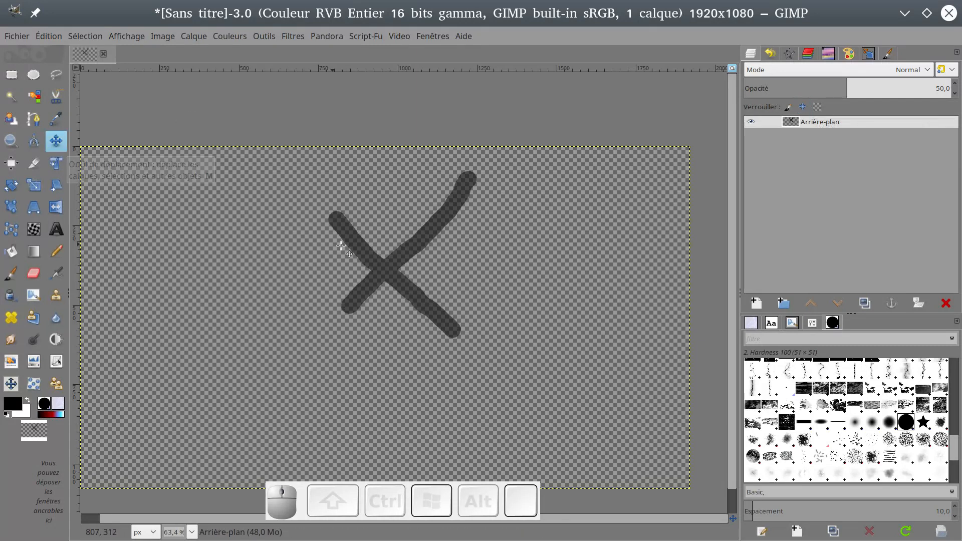
mouse_move(359, 268)
mouse_down()
mouse_move(375, 296)
mouse_move(366, 280)
mouse_up()
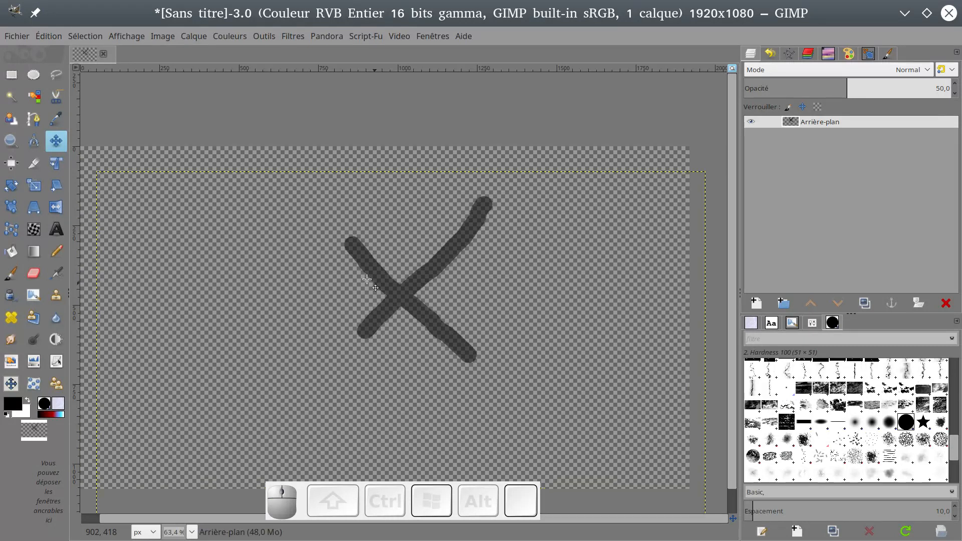
key(ctrl+z)
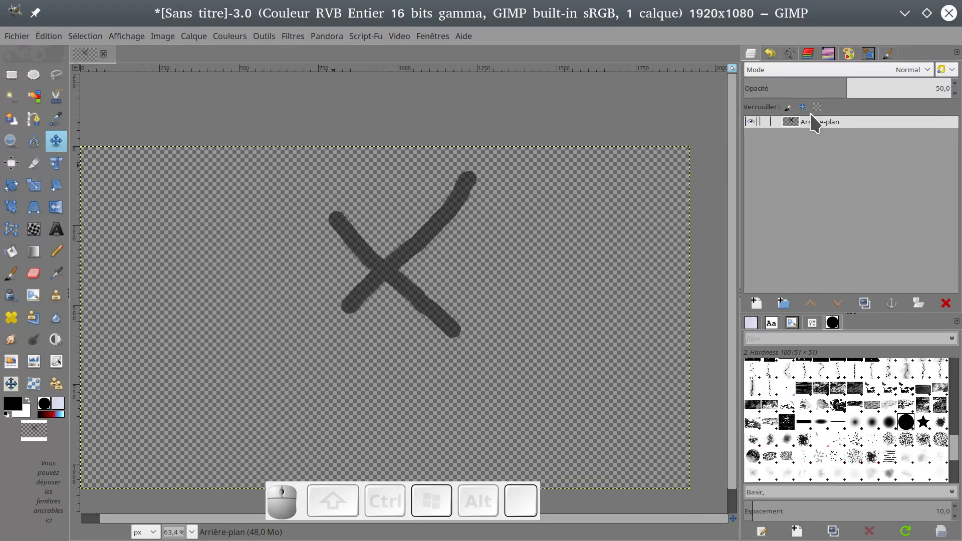
Lock the Arrière-plan layer's position and size, and try to move the layer
click(802, 107)
click(450, 297)
drag(450, 297, 93, 271)
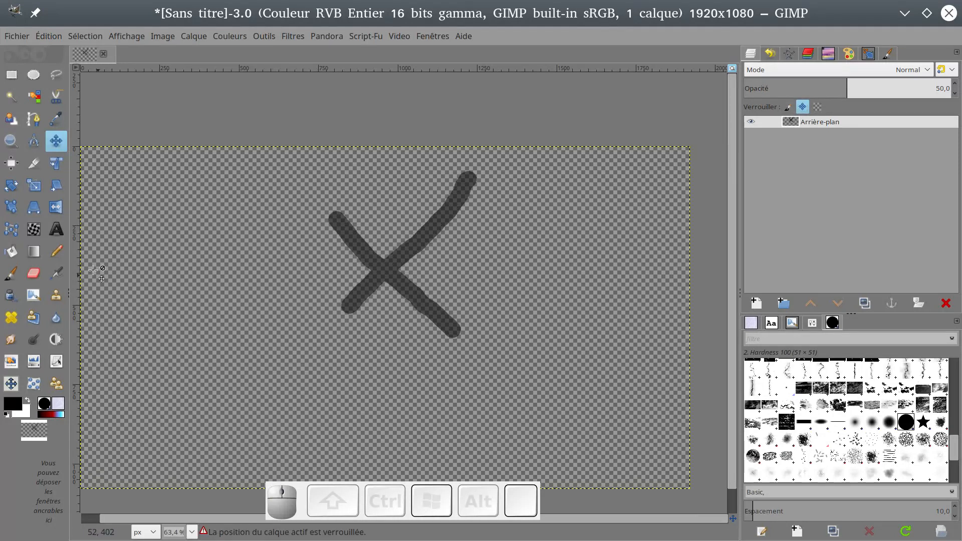
Paint a diagonal black stroke to the left of the cross with the Paintbrush
click(11, 274)
drag(250, 221, 301, 317)
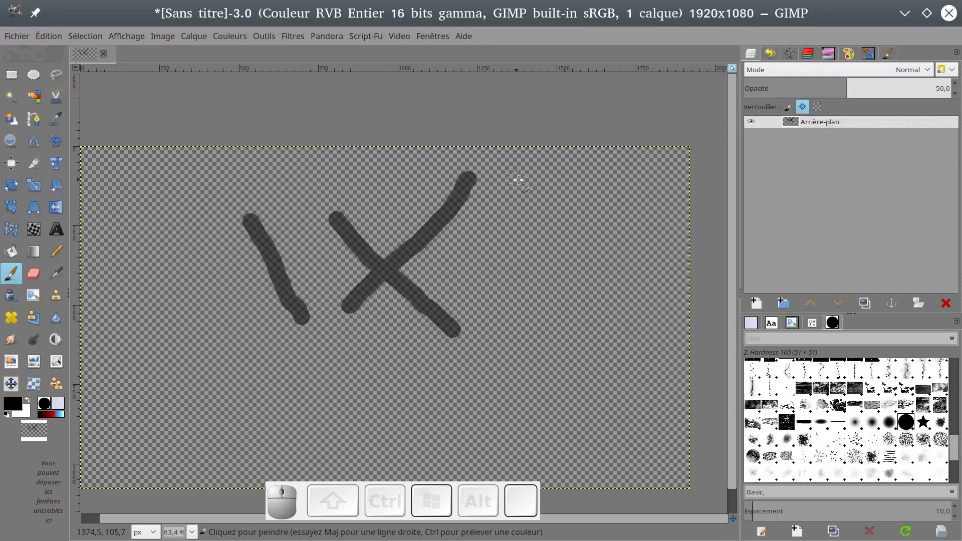
Lock the Arrière-plan layer's alpha channel and set the foreground colour to red
click(817, 109)
click(17, 403)
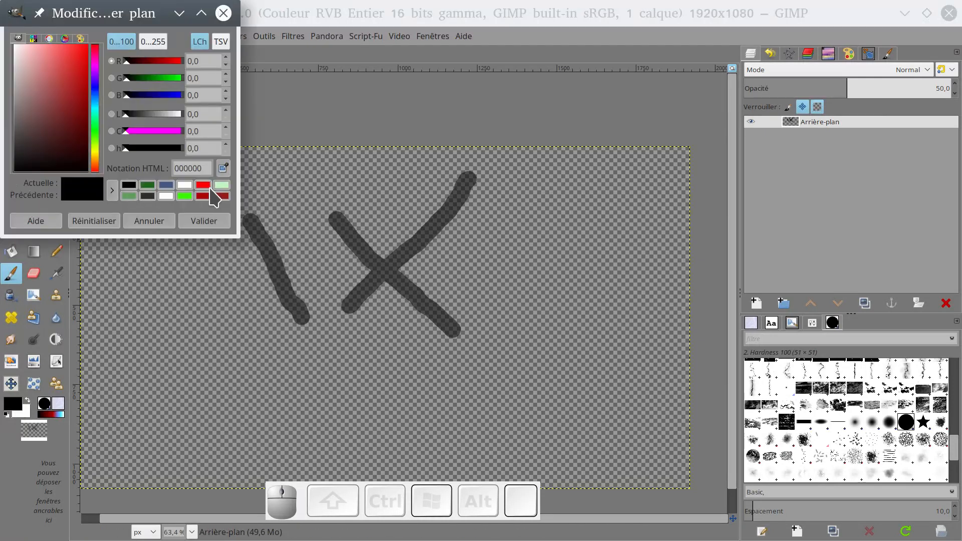
click(205, 186)
click(204, 221)
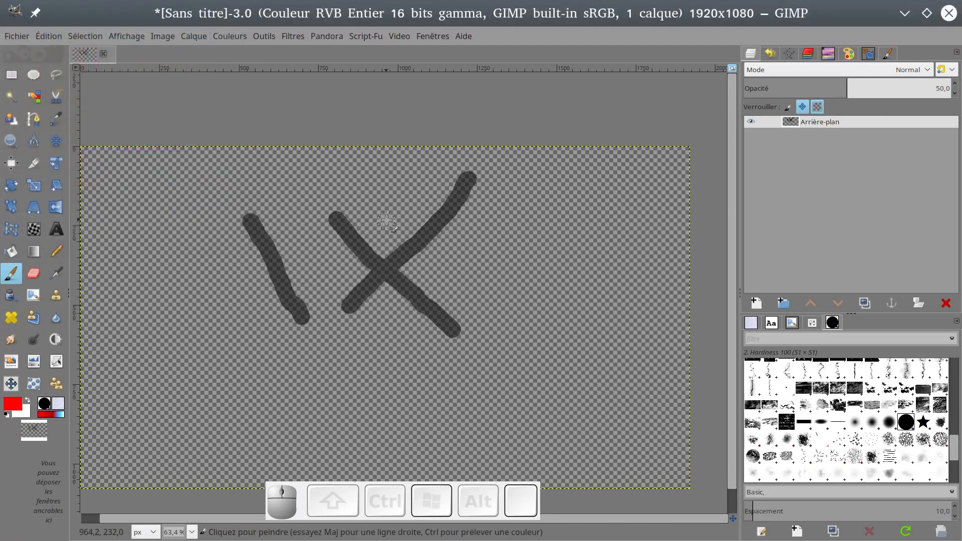
Paint a horizontal red stroke across the upper part of the black strokes and set the layer's opacity to 100
click(370, 190)
mouse_move(416, 218)
mouse_down()
mouse_move(471, 275)
mouse_move(382, 198)
mouse_up()
drag(163, 234, 505, 239)
drag(594, 239, 592, 241)
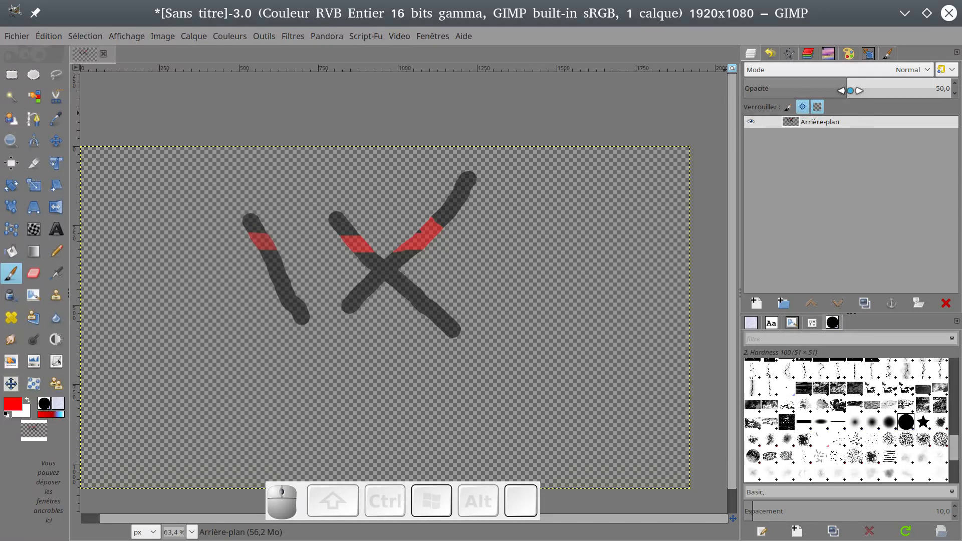
mouse_move(844, 92)
mouse_down()
mouse_move(894, 83)
mouse_move(950, 95)
mouse_up()
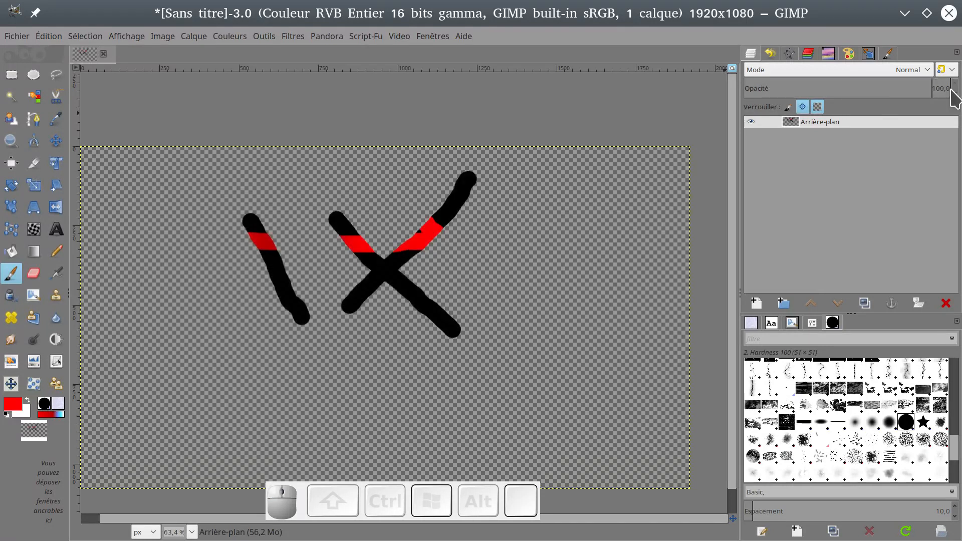
Open the attributes of the Arrière-plan layer and link the layer in the layer list
right_click(833, 124)
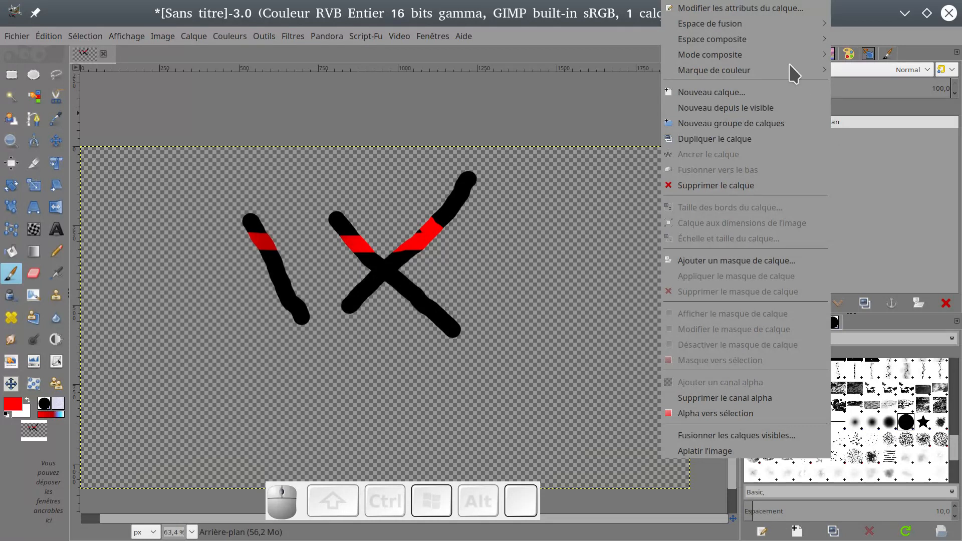
click(777, 10)
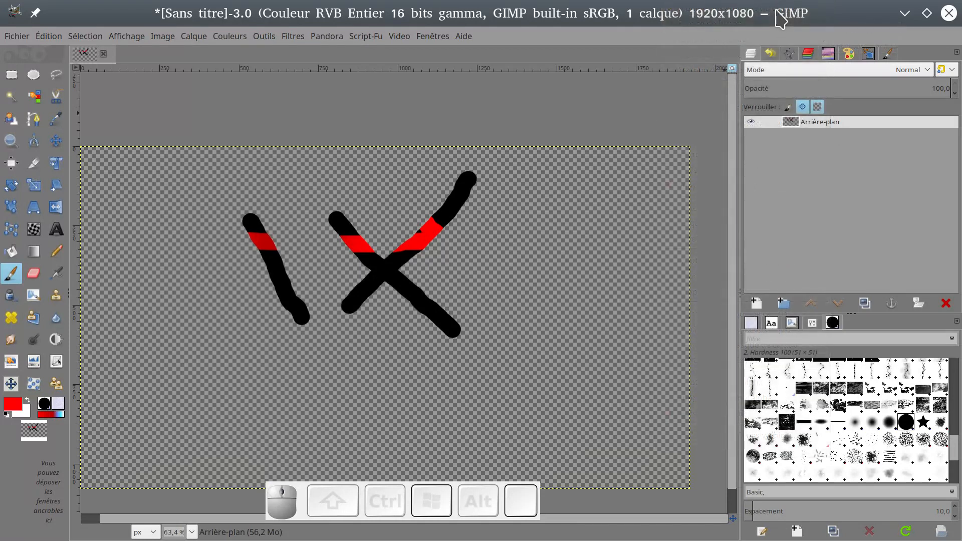
drag(780, 20, 606, 141)
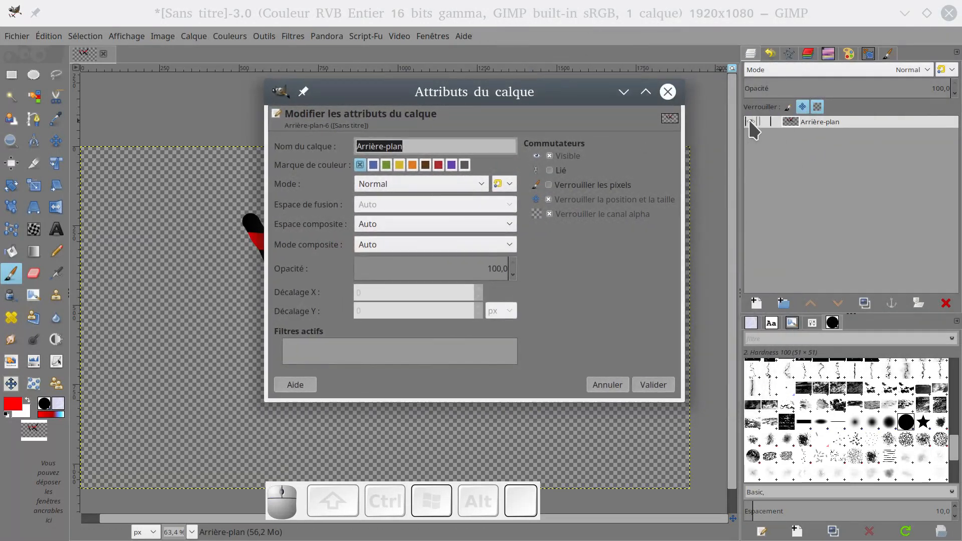
click(552, 172)
click(767, 124)
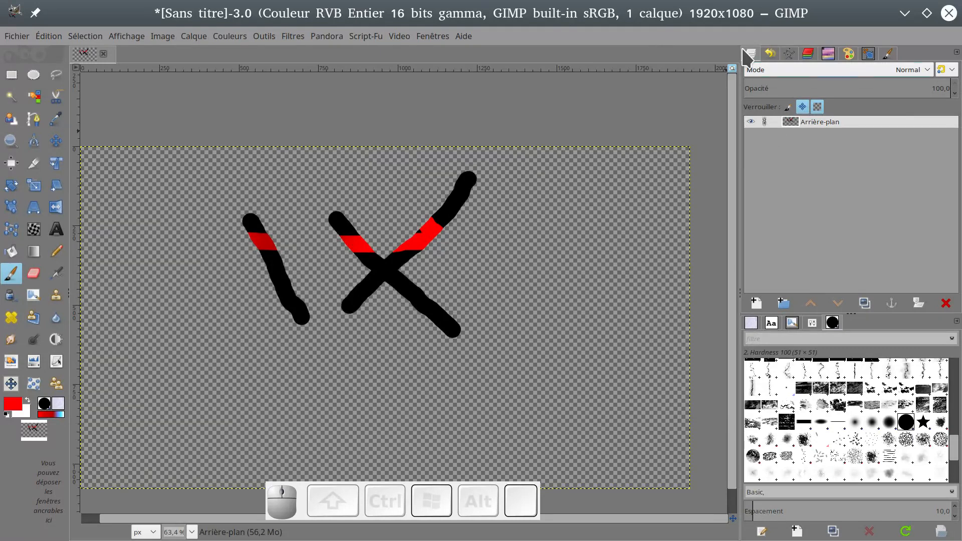
Restore the main window to a smaller size and arrange the layer attributes dialog so that the layer list stays in view
drag(731, 25, 565, 128)
drag(533, 97, 304, 166)
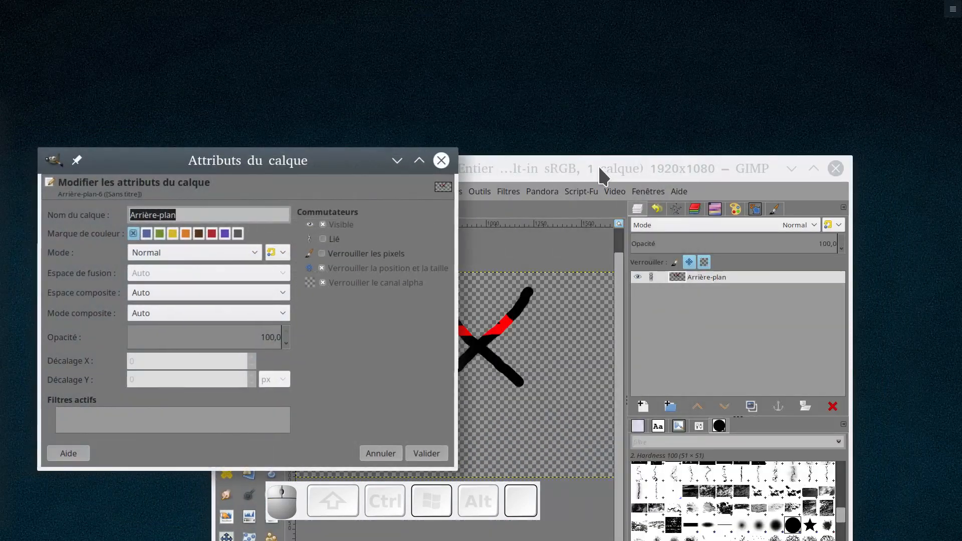
double_click(602, 171)
drag(524, 24, 614, 119)
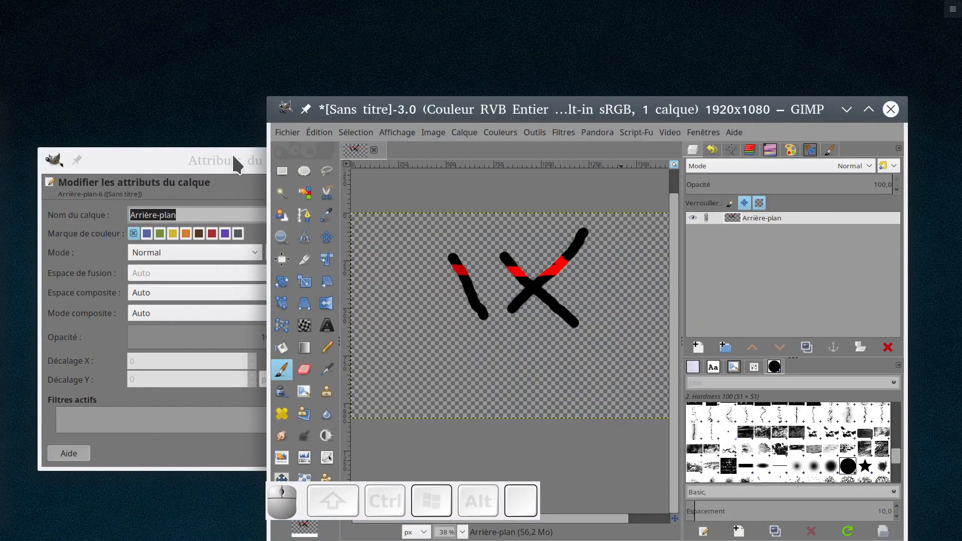
drag(236, 161, 375, 100)
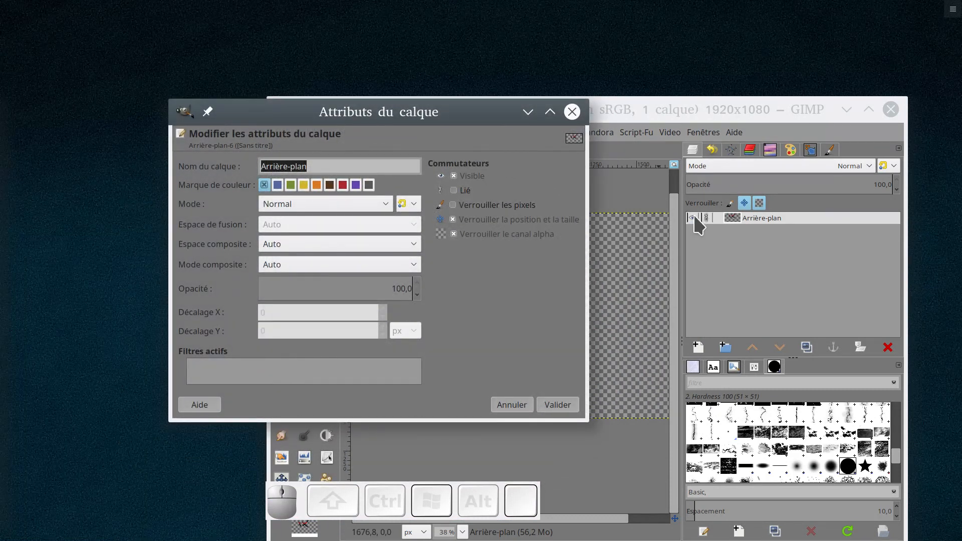
click(453, 205)
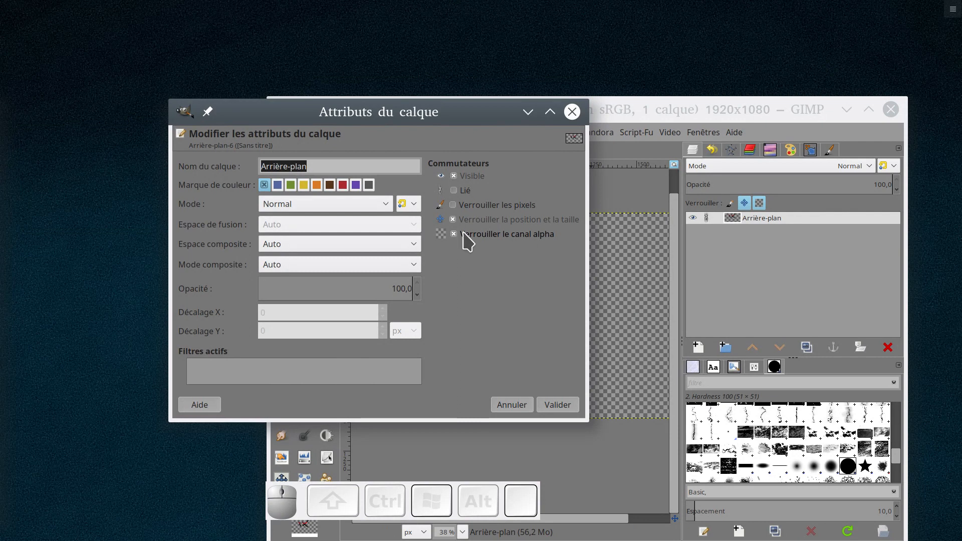
click(760, 203)
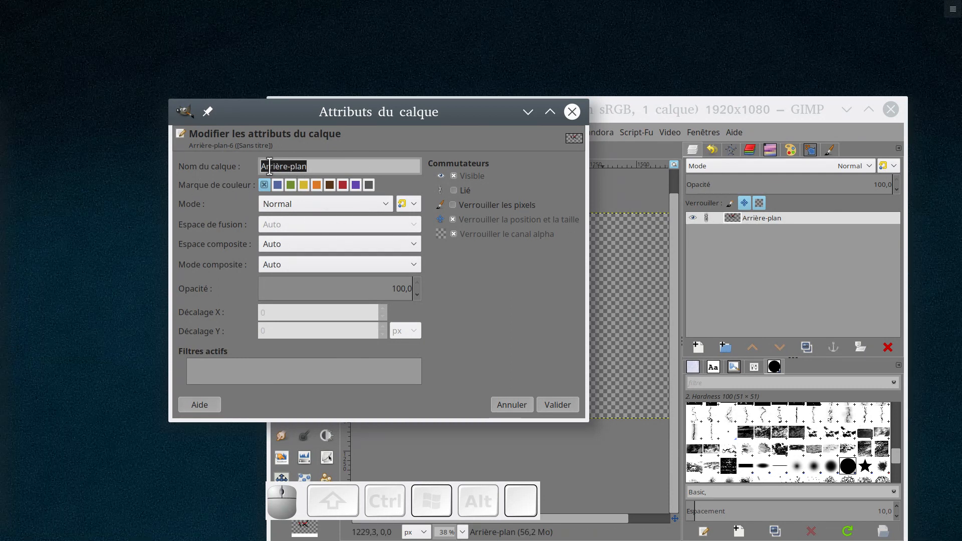
drag(320, 166, 251, 163)
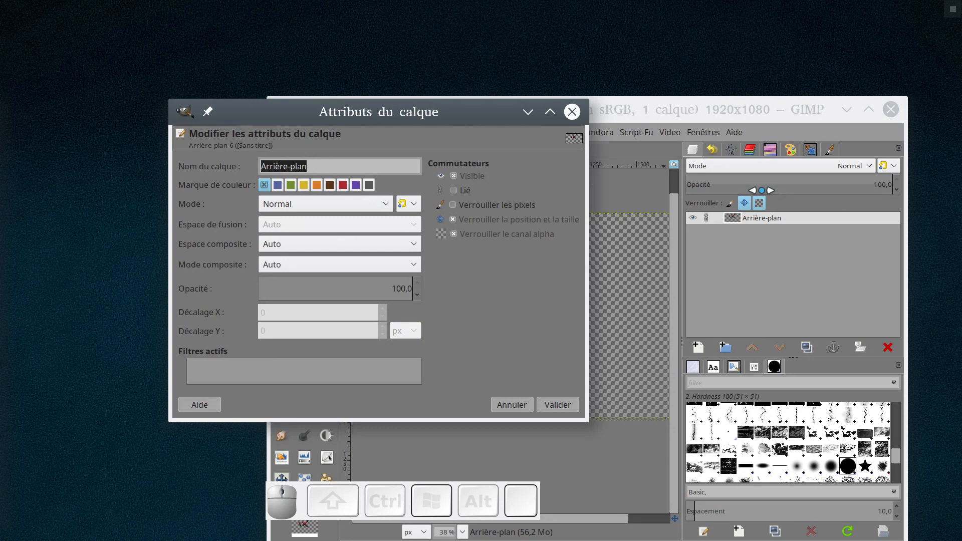
Rename the layer as 01 directly in the layer list, and accept the open layer attributes dialog with the name Arrière-plan
click(774, 226)
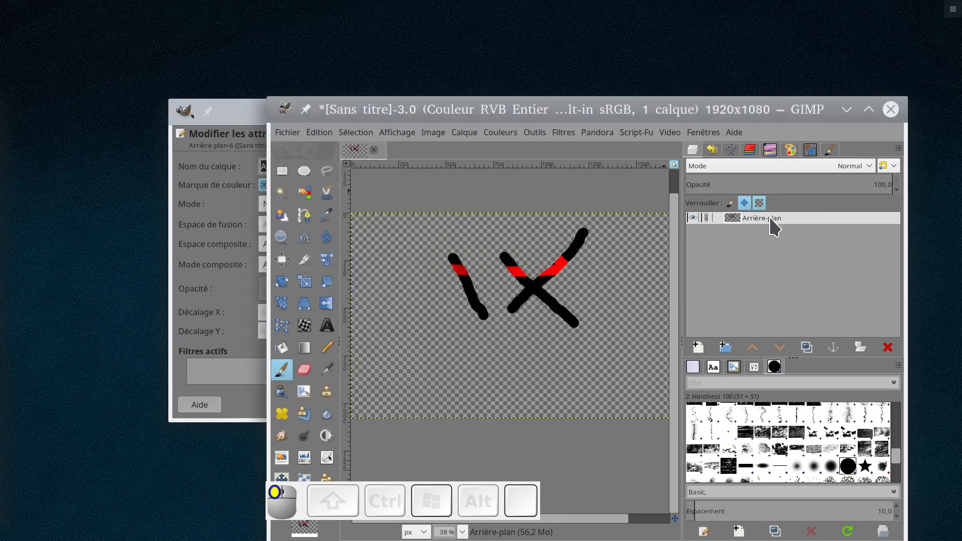
double_click(793, 218)
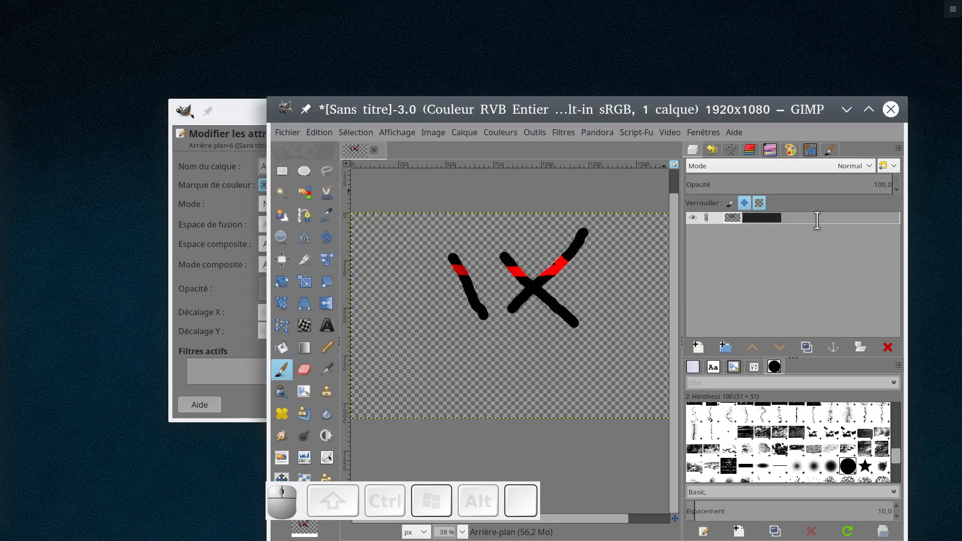
text(01)
key(Return)
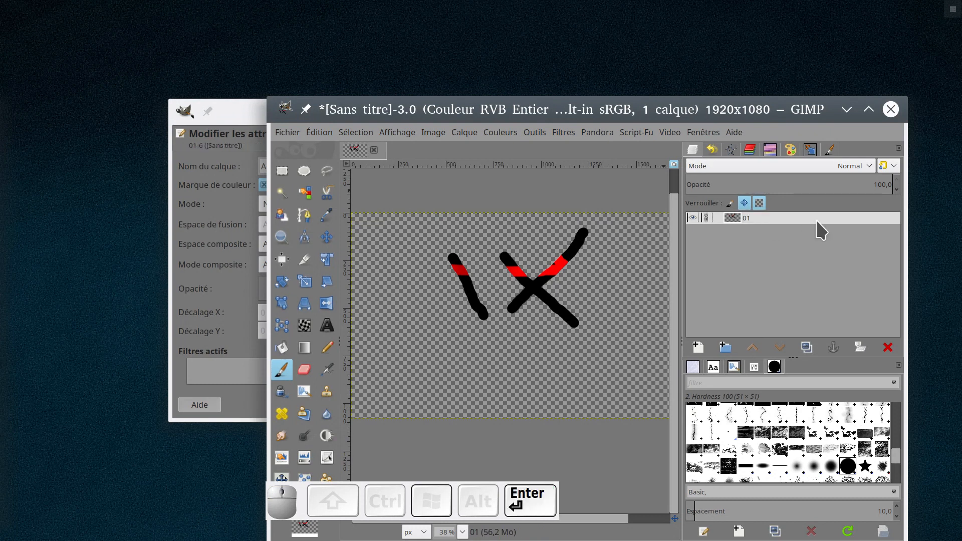
click(252, 112)
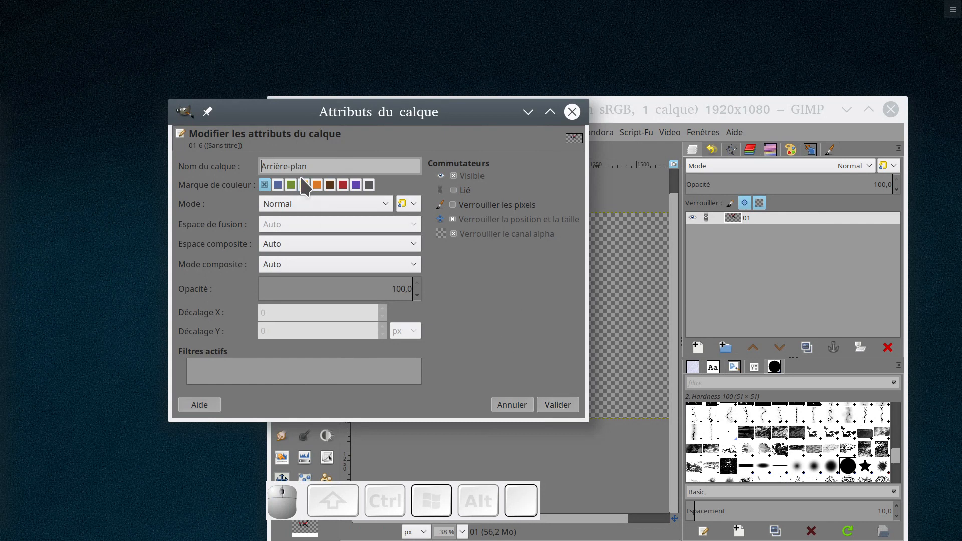
click(556, 404)
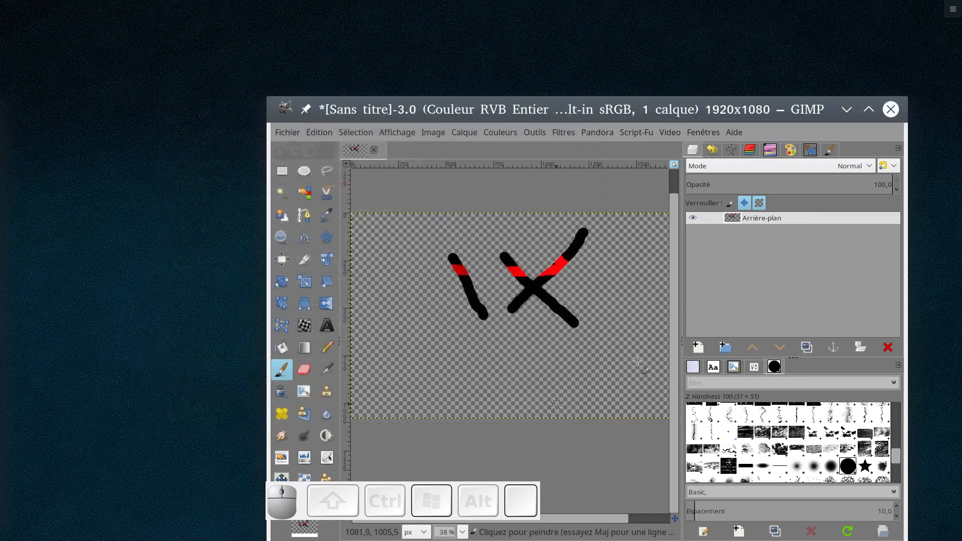
Reopen the Arrière-plan layer's attributes, name the layer 01 and give it the blue colour tag
right_click(760, 228)
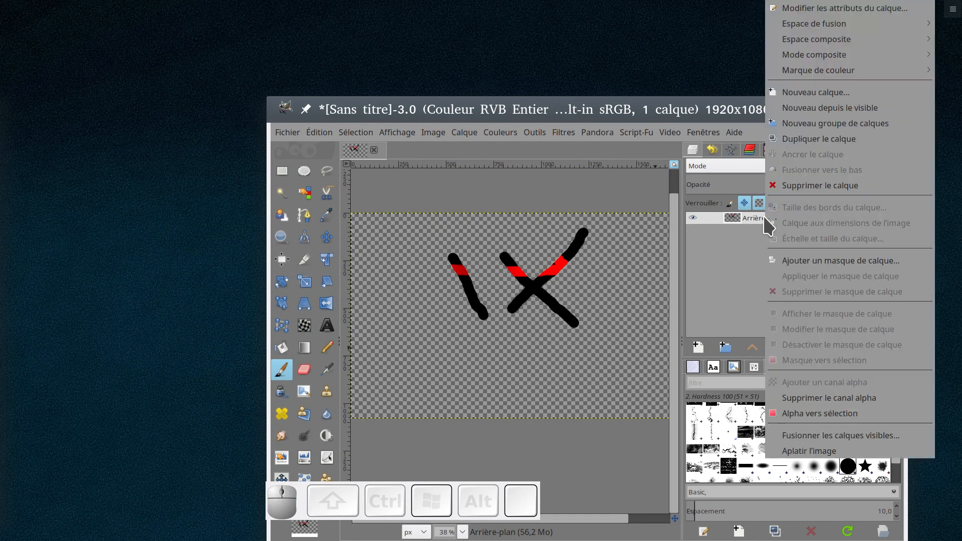
click(796, 13)
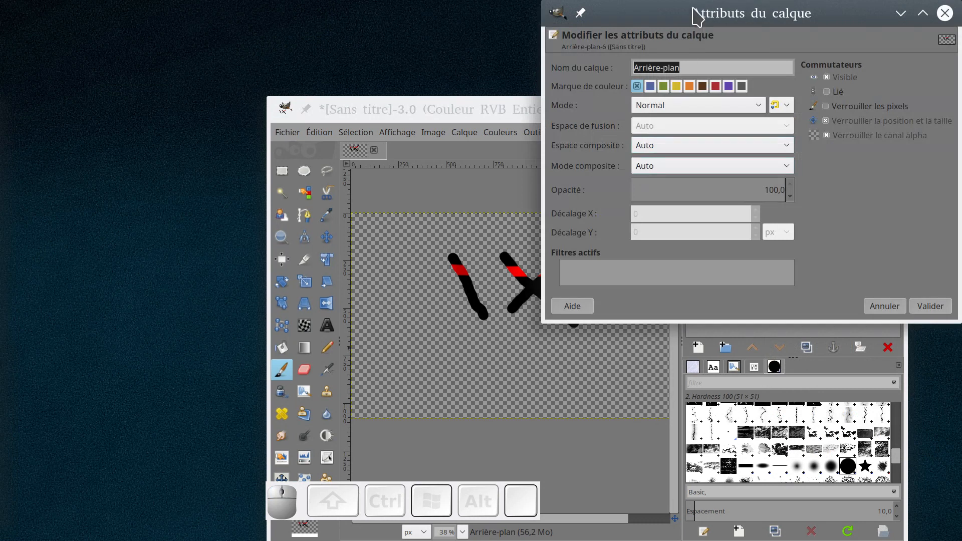
drag(698, 19, 336, 143)
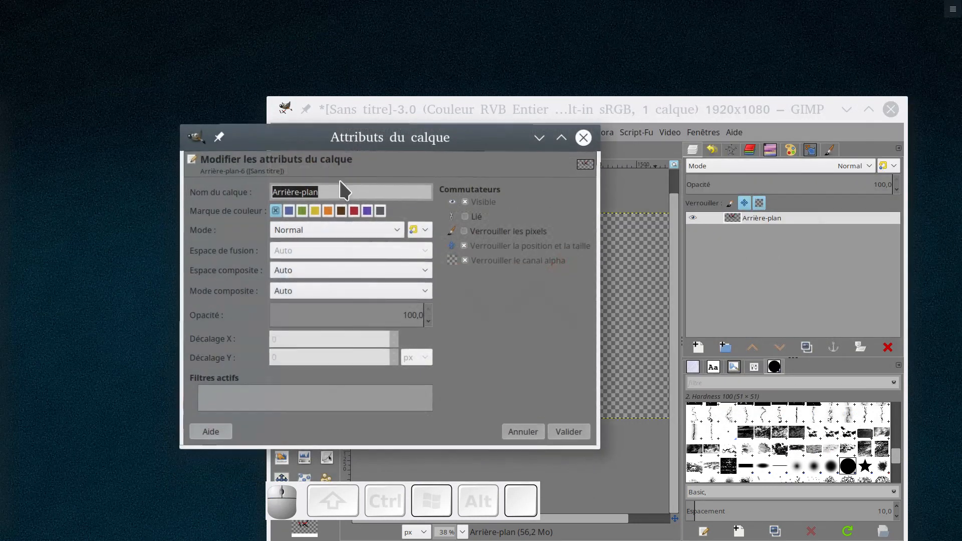
drag(330, 188, 214, 179)
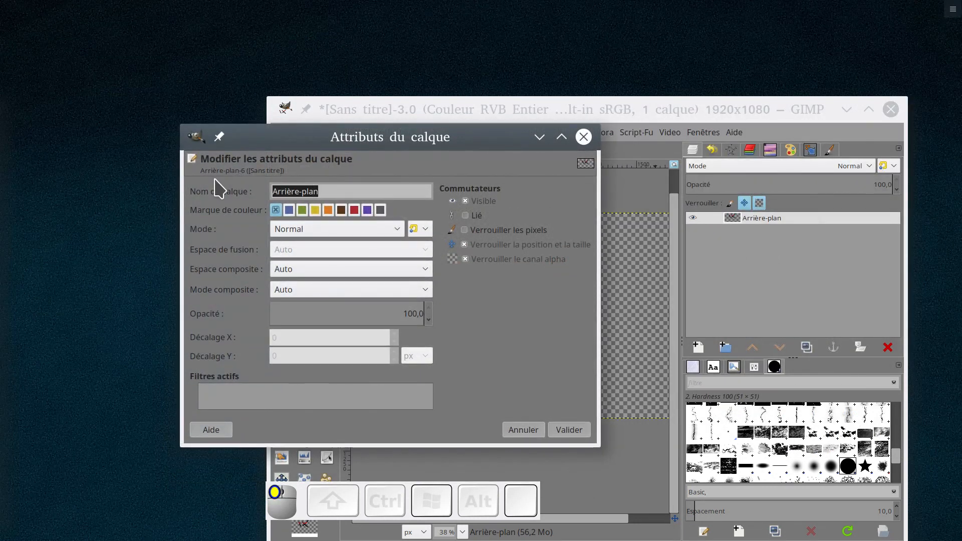
text(01)
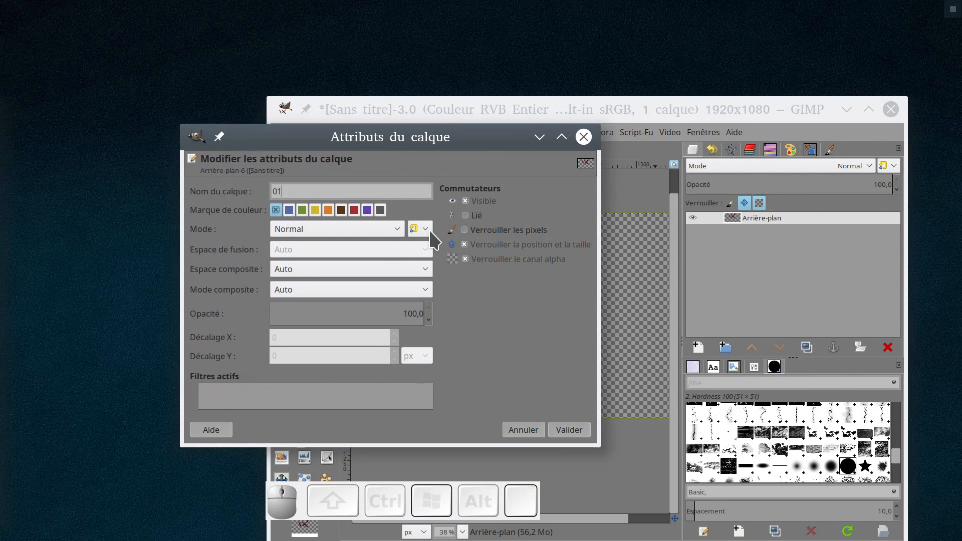
click(290, 210)
Examine the choices for mode group, composite space and composite mode, keep Auto for both composite settings, and apply the layer attributes
click(426, 229)
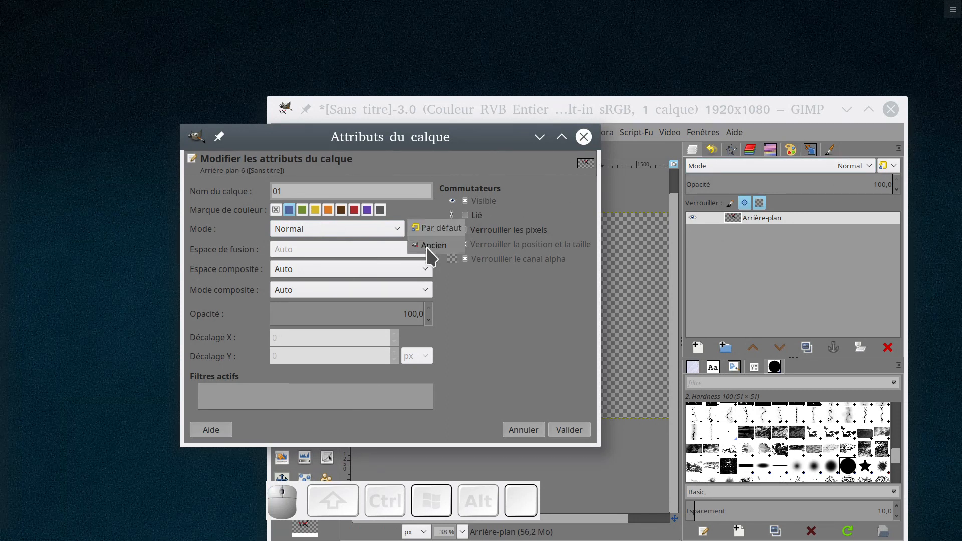
click(534, 208)
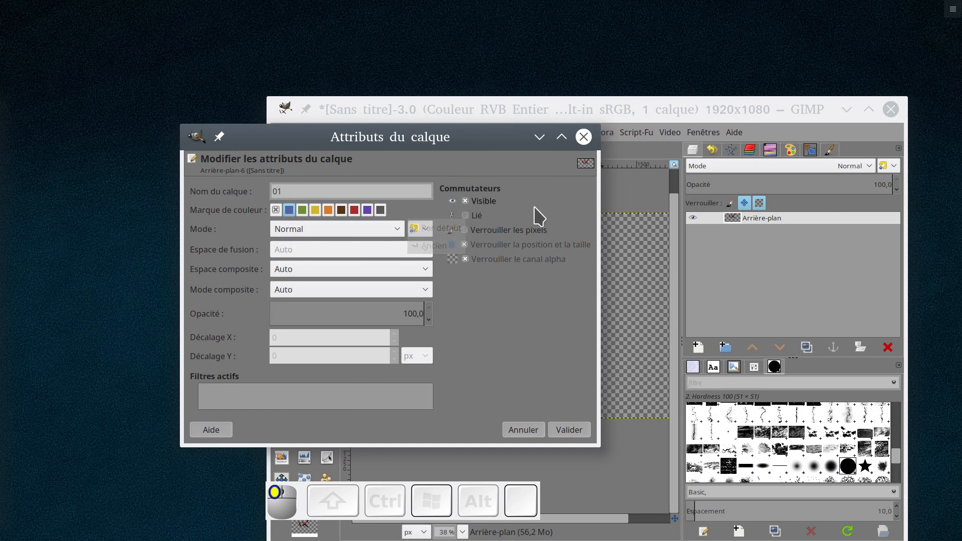
click(314, 271)
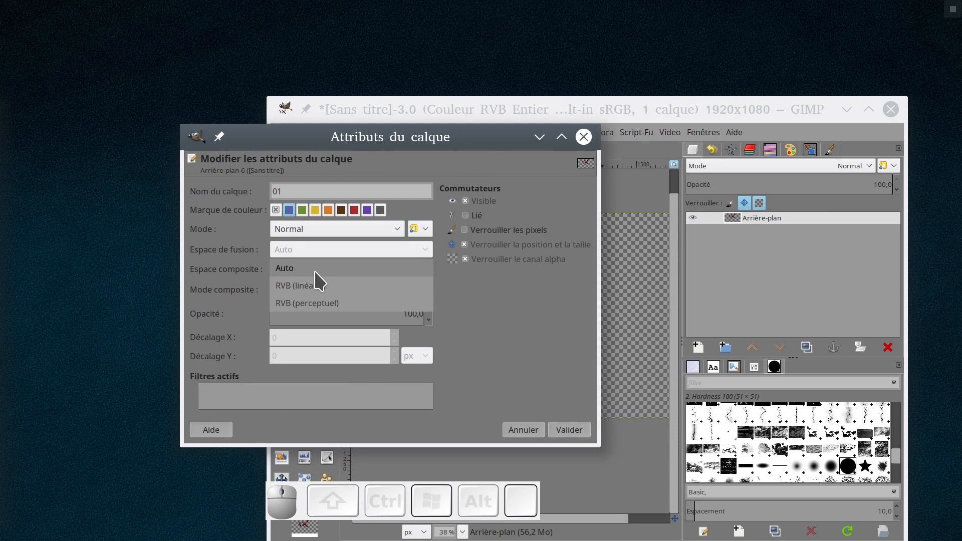
click(328, 270)
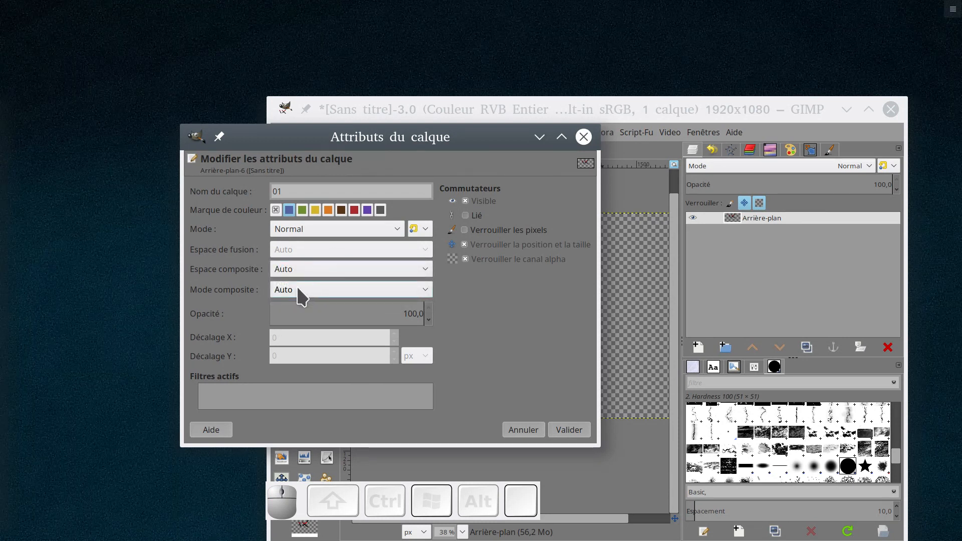
click(335, 291)
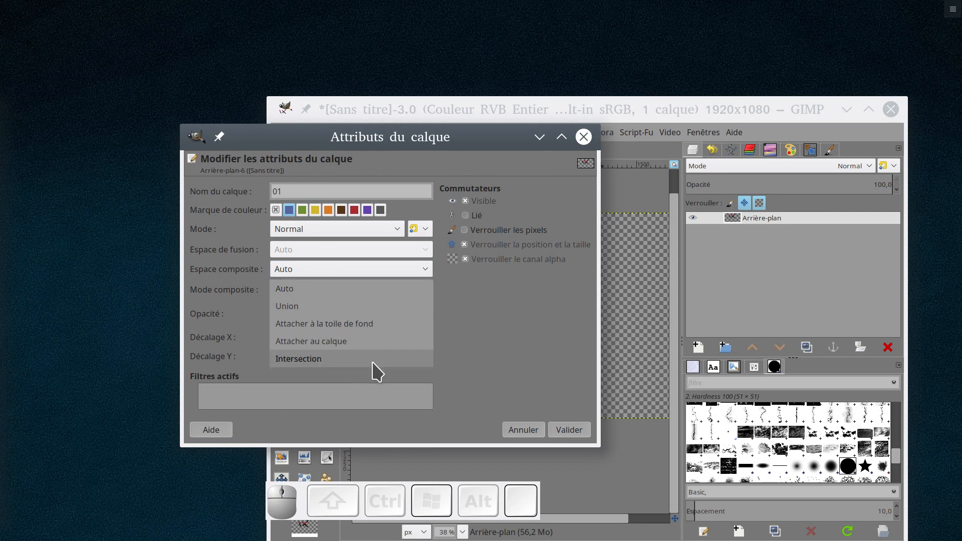
click(366, 266)
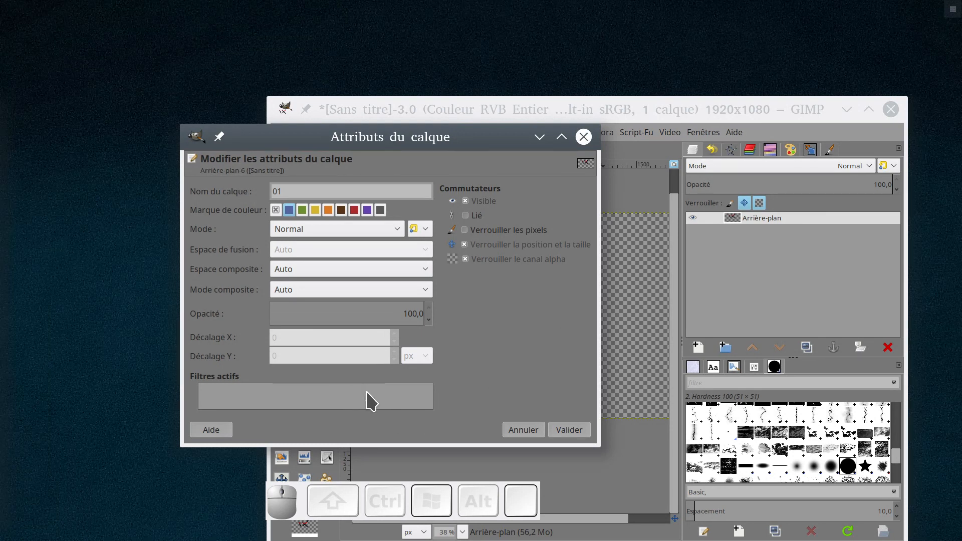
click(566, 430)
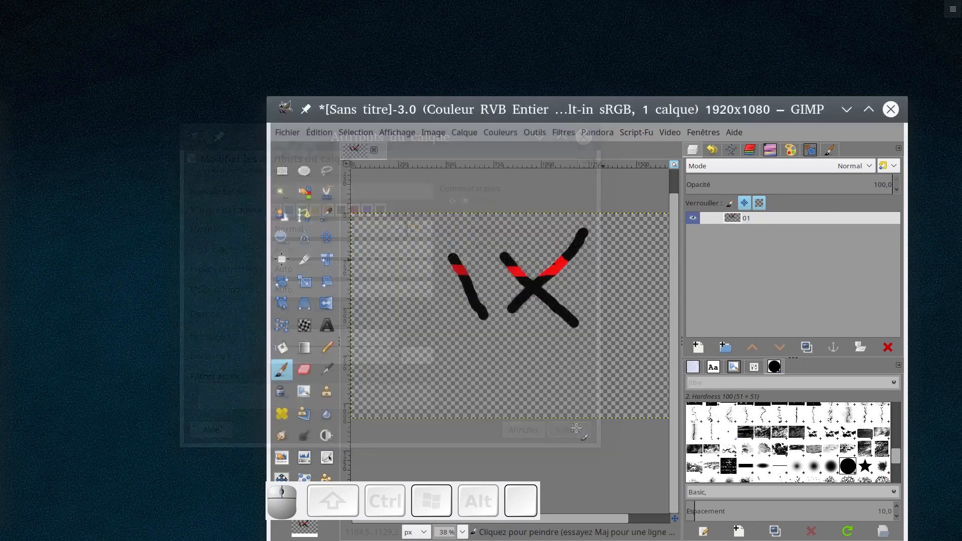
Release the position and alpha channel locks on layer 01 and apply a Gaussian blur (Flou gaussien) to it
click(757, 202)
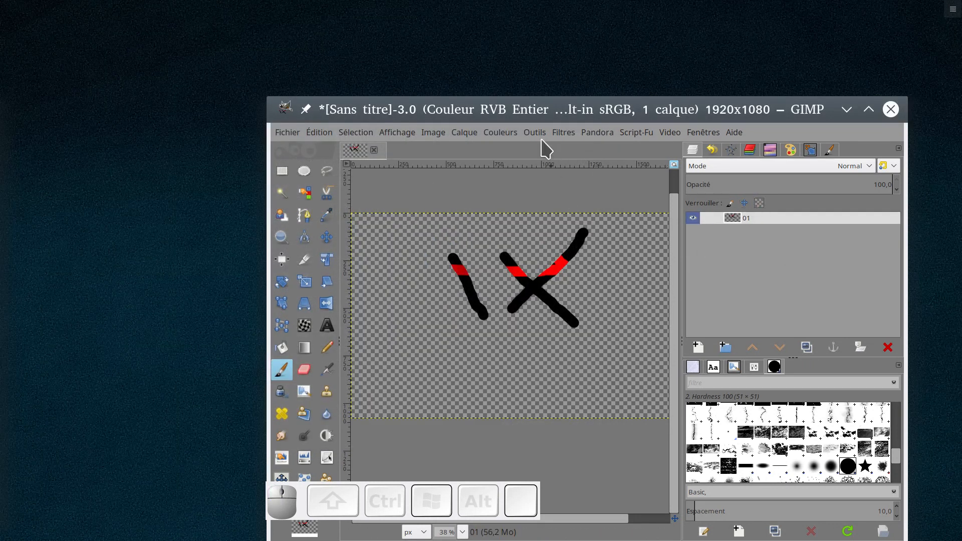
click(565, 138)
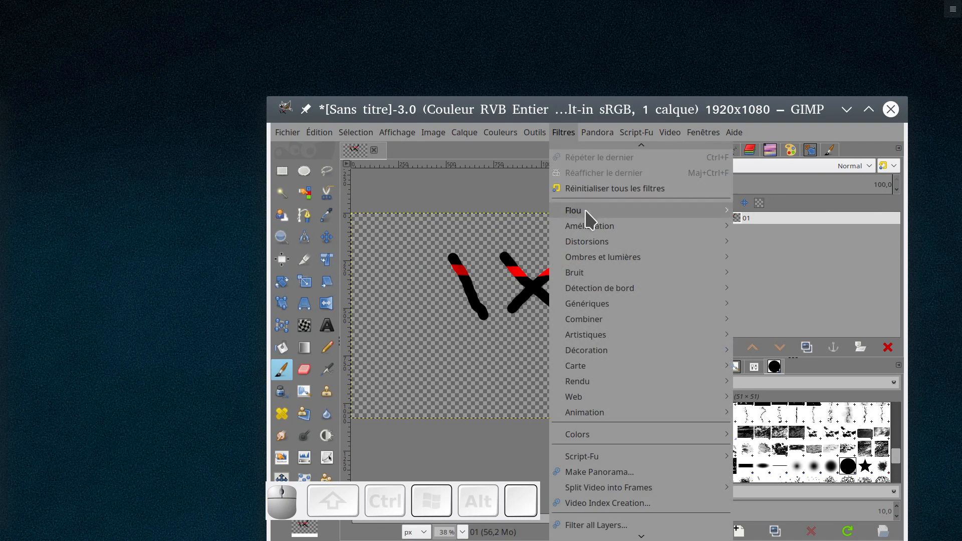
mouse_move(587, 217)
click(778, 211)
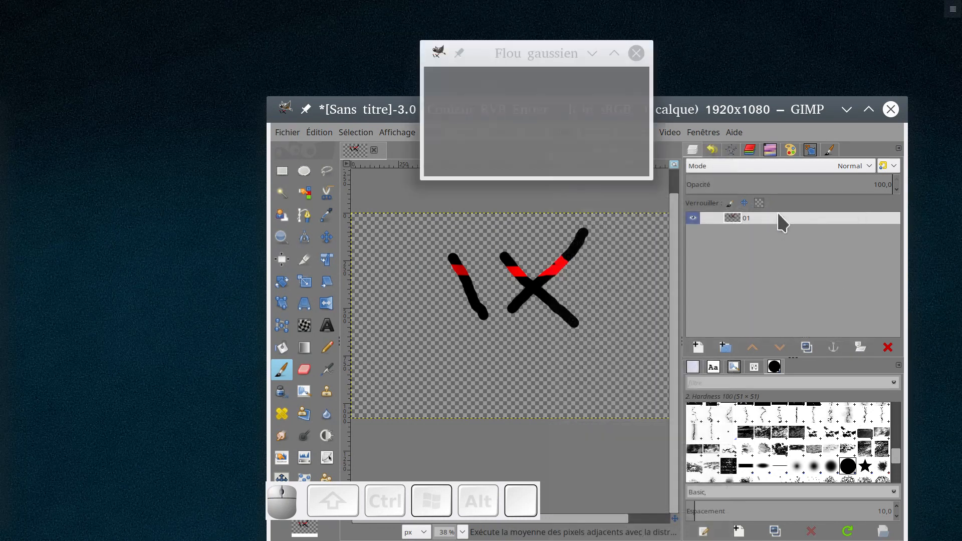
click(609, 284)
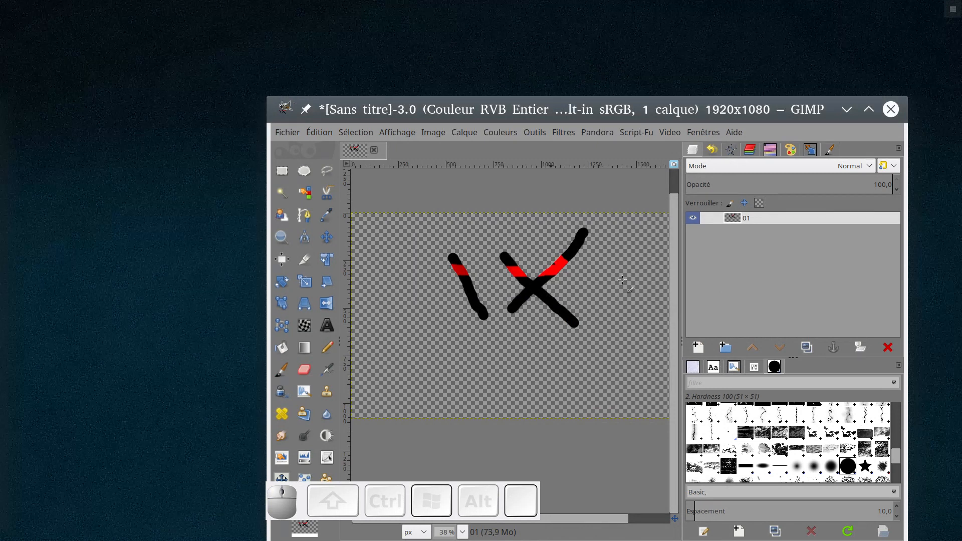
Review the attributes of layer 01 once more and accept them without any change
right_click(754, 219)
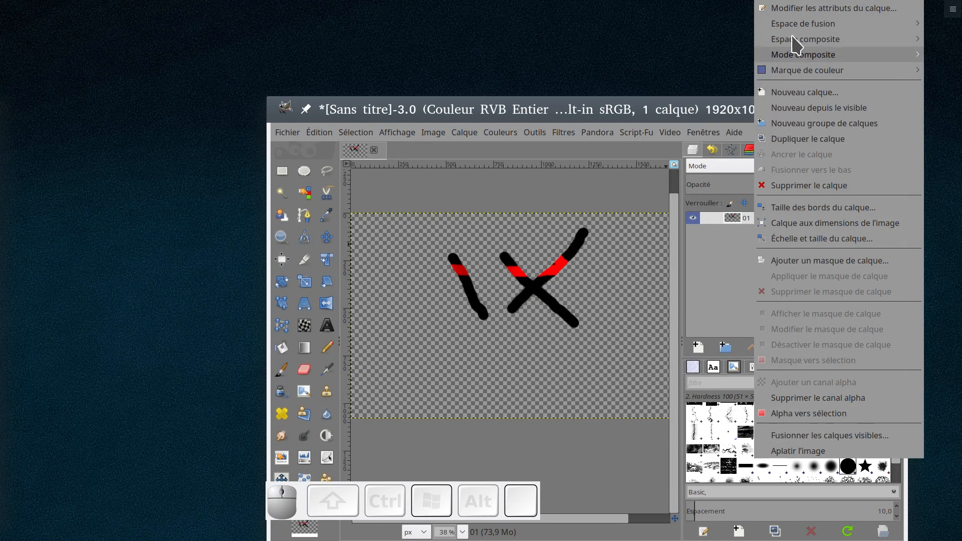
click(797, 11)
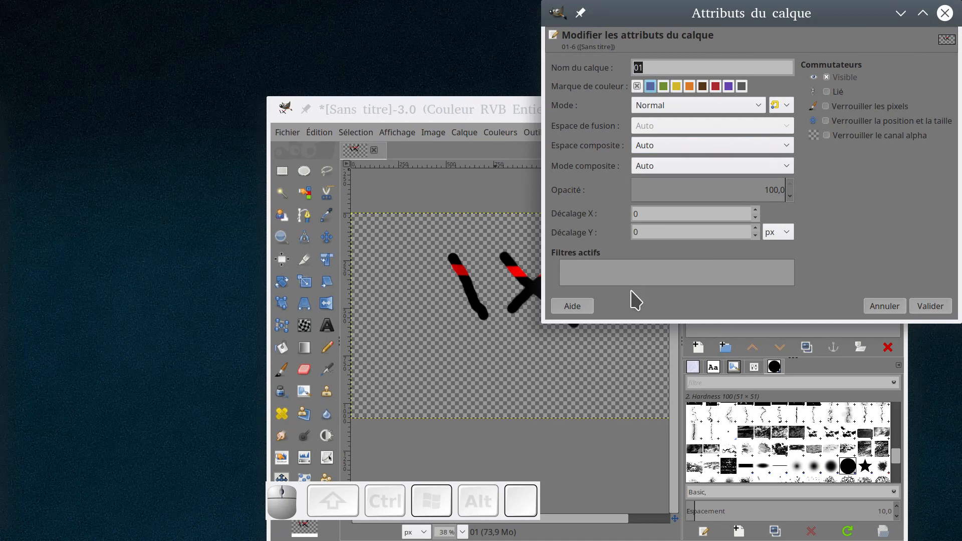
click(928, 308)
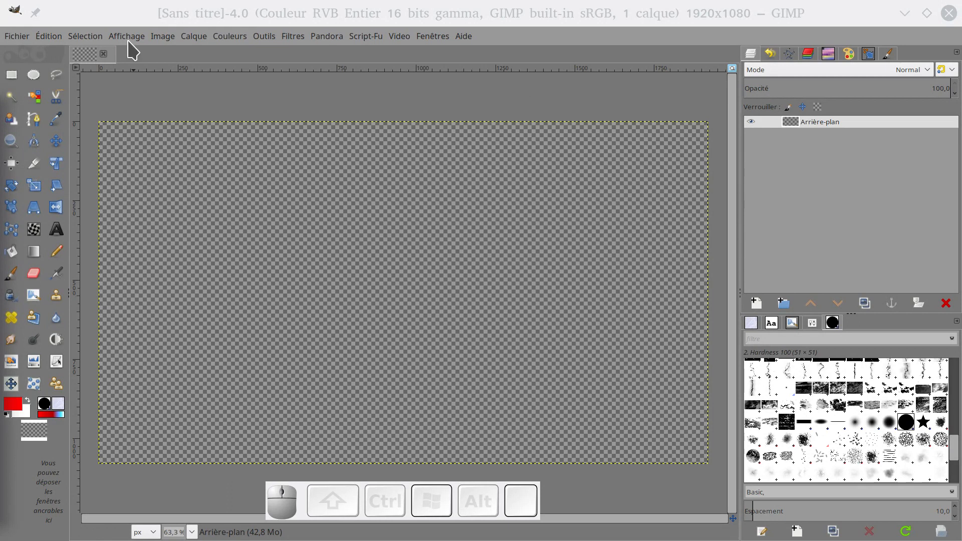
Fill the Arrière-plan layer of the new image with the Plasma noise render, keeping turbulence 1,000 and seed 0
click(293, 37)
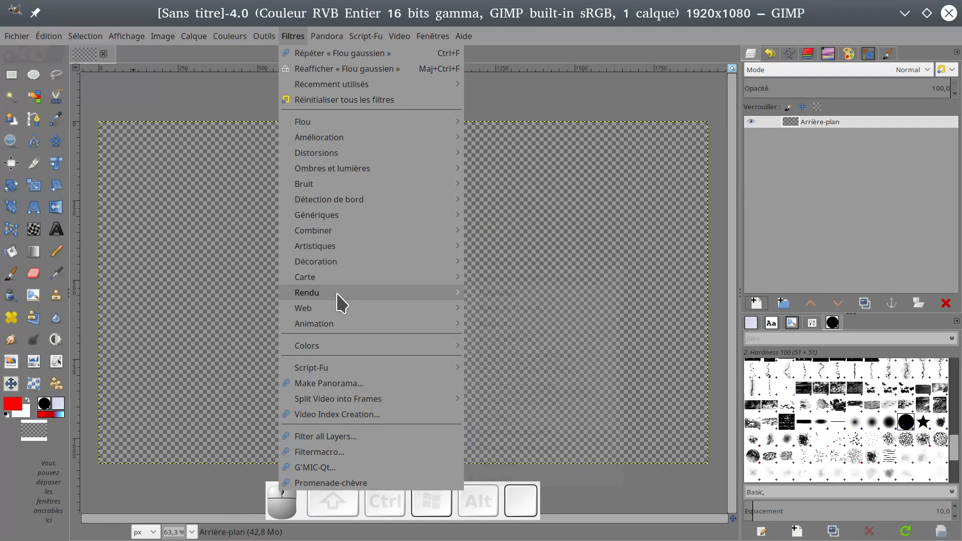
mouse_move(353, 297)
mouse_move(533, 301)
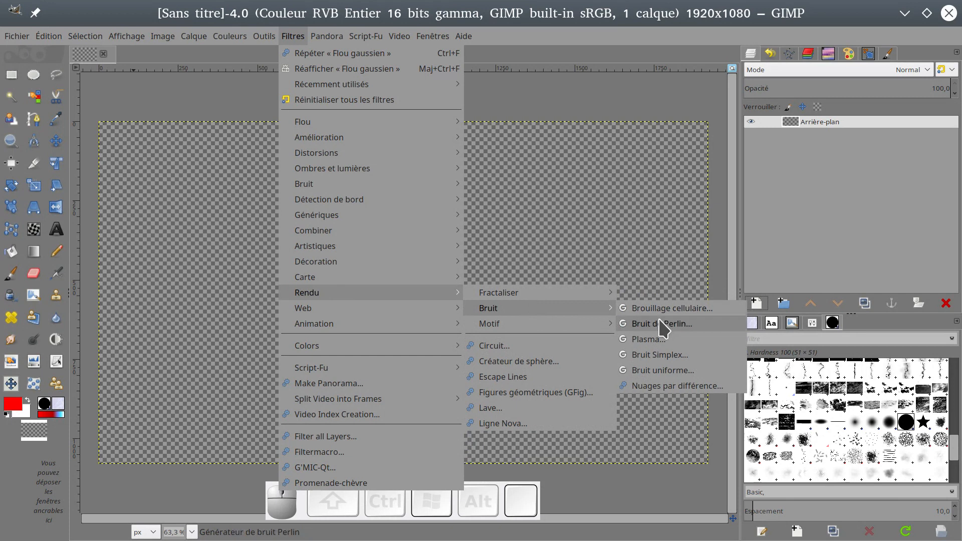
click(656, 341)
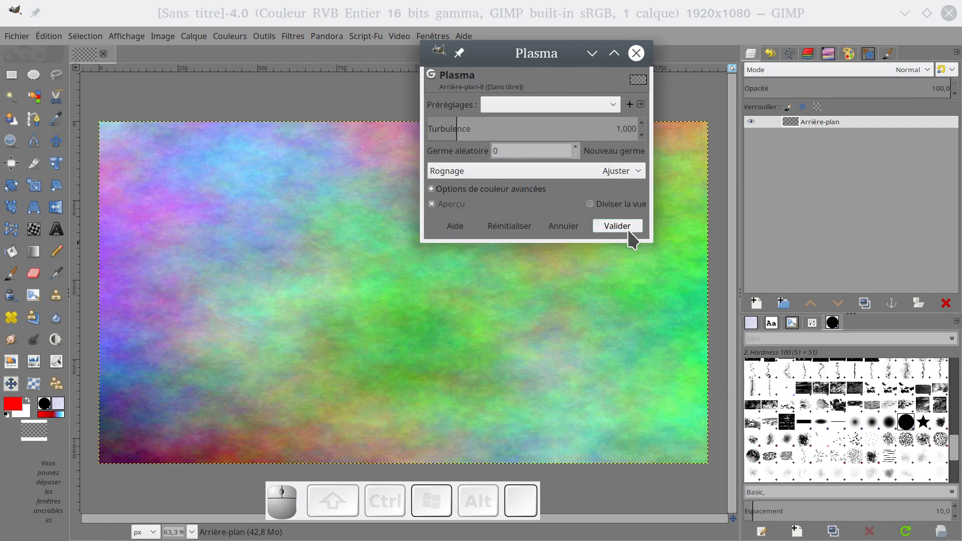
click(627, 229)
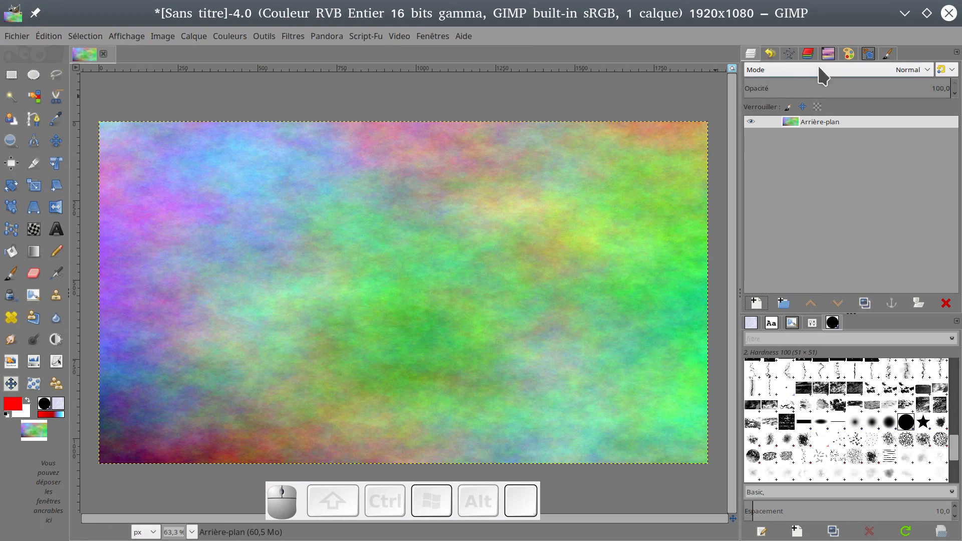
Try the Arrière-plan layer at about 50 opacity, restore 100, and set its blend mode to Écran
click(849, 90)
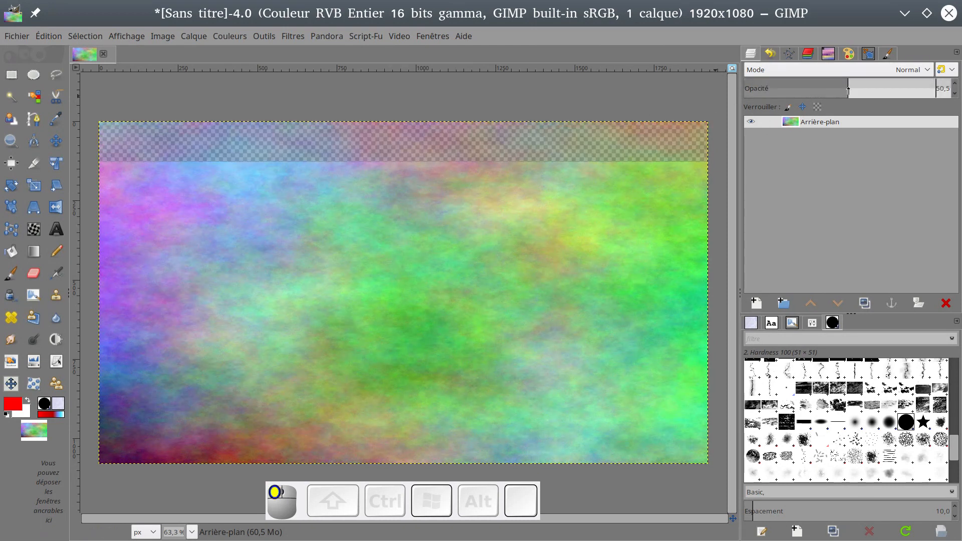
drag(926, 90, 957, 85)
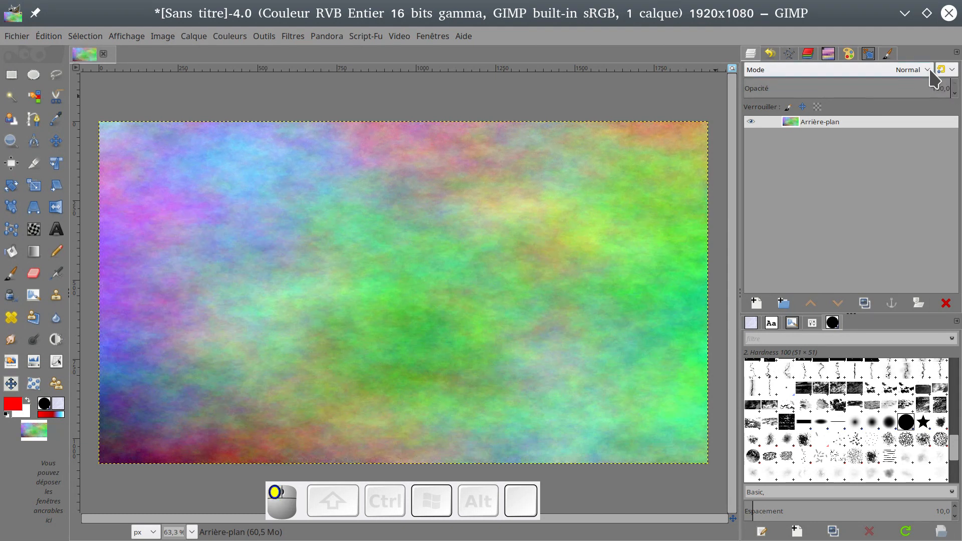
click(930, 70)
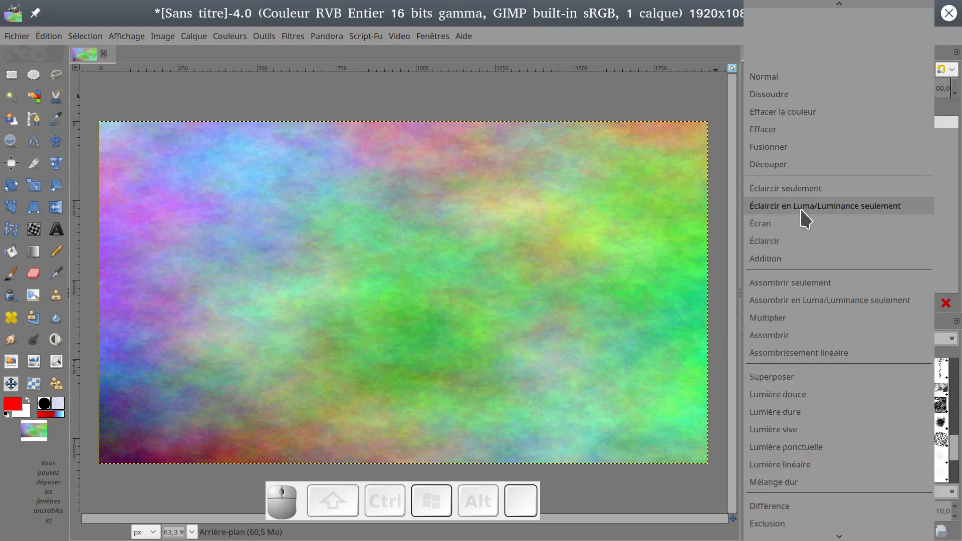
click(781, 226)
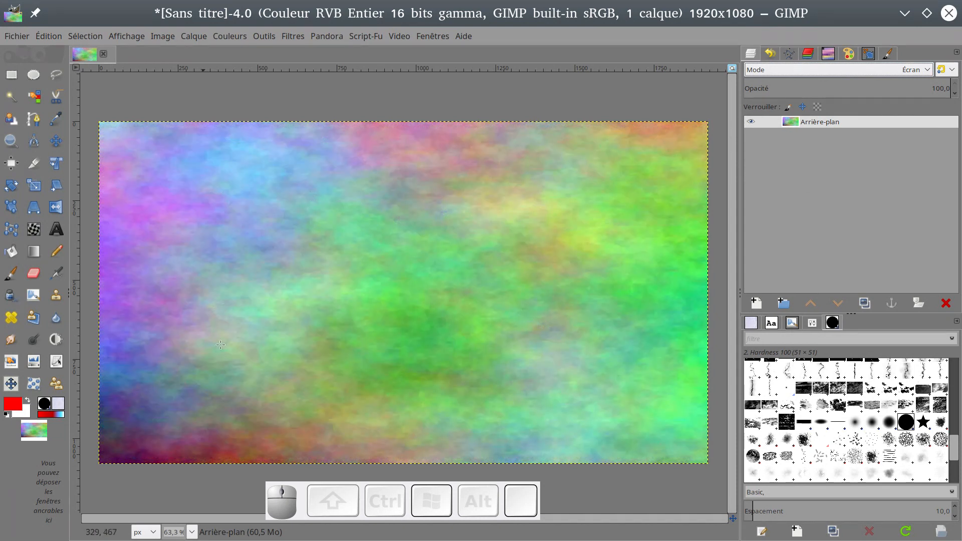
Switch to the Ancien mode group, review its modes while keeping Écran, and try opacity at about 37 before restoring 100
click(950, 70)
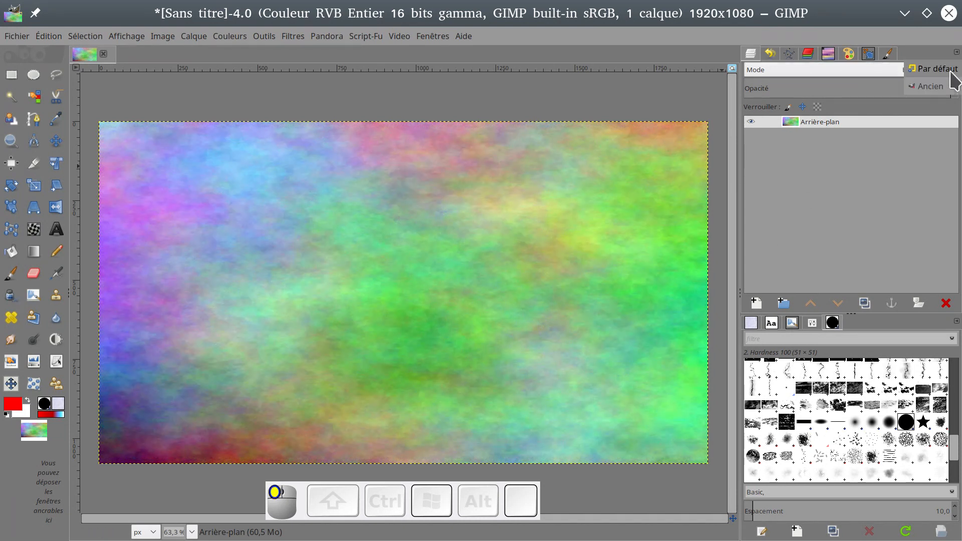
click(938, 86)
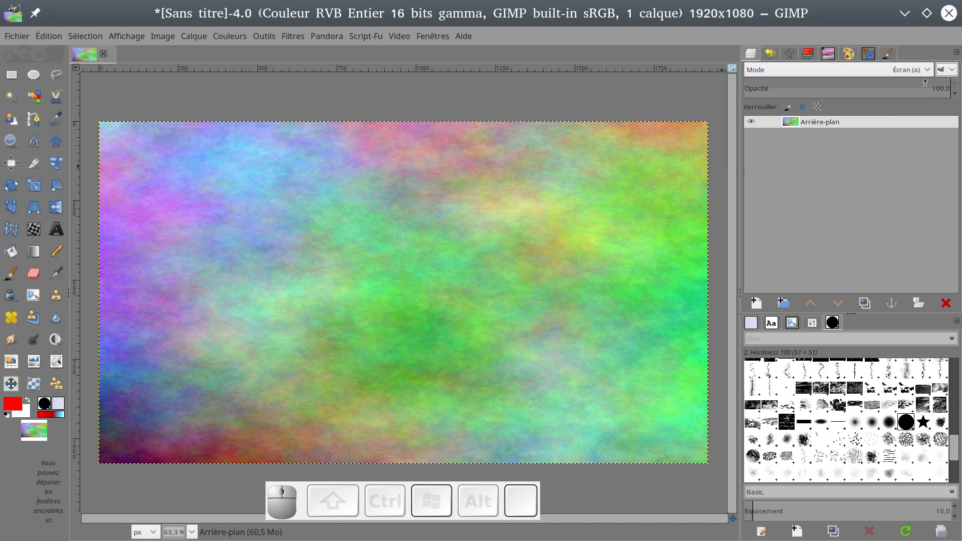
click(925, 69)
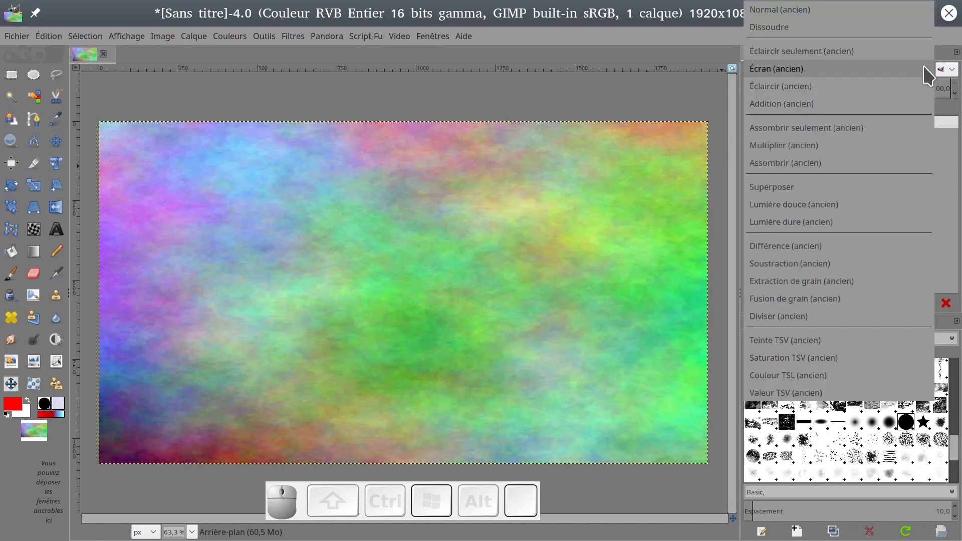
click(928, 70)
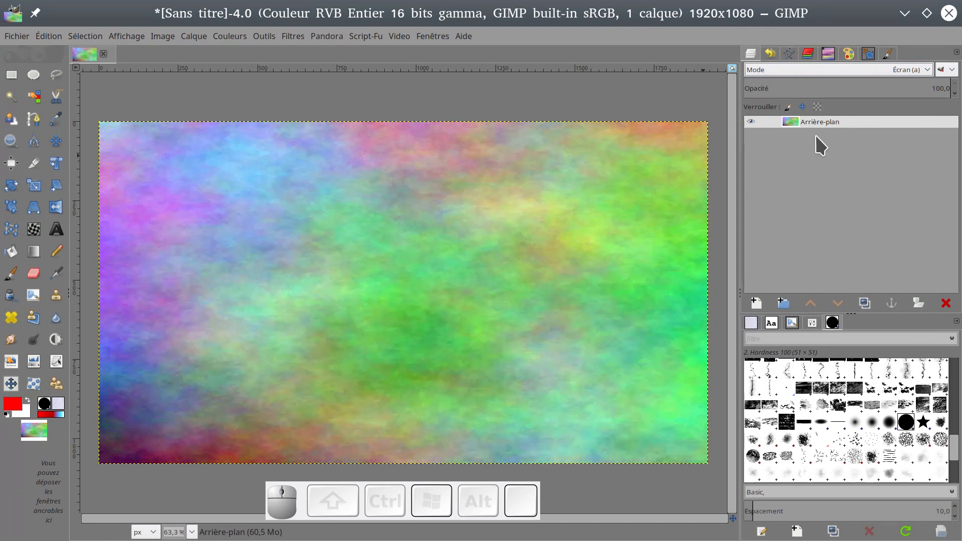
drag(802, 89, 822, 89)
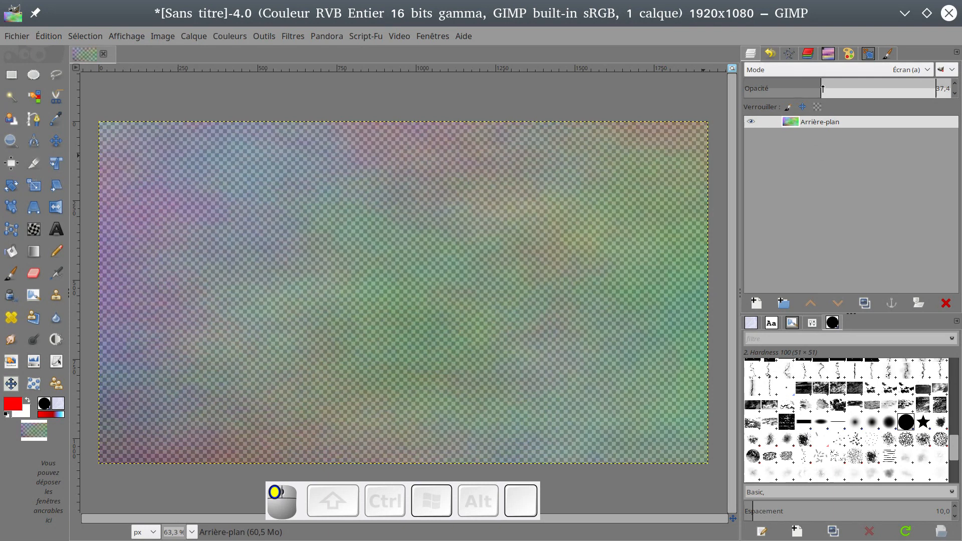
drag(960, 93, 960, 93)
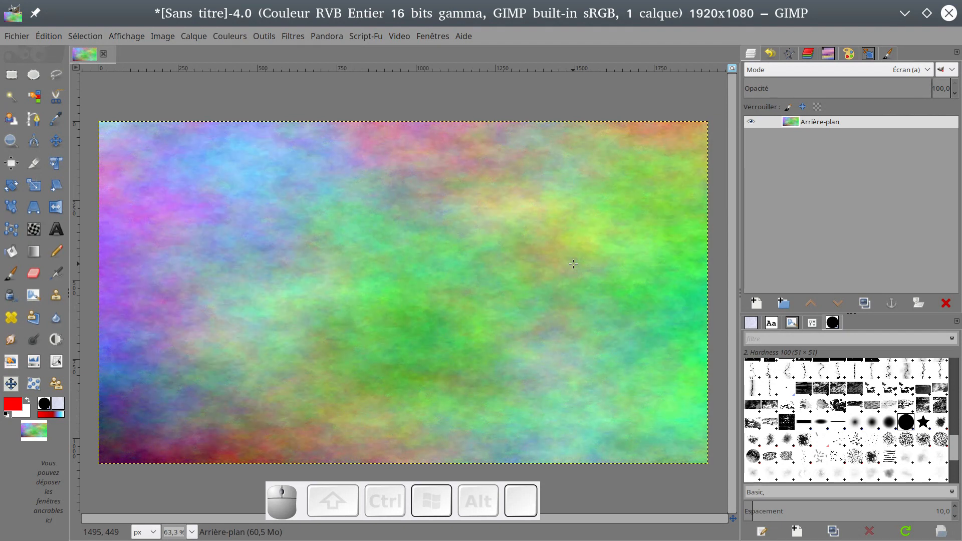
Return the mode group to Par défaut and set the Arrière-plan layer's blend mode to Normal
click(951, 71)
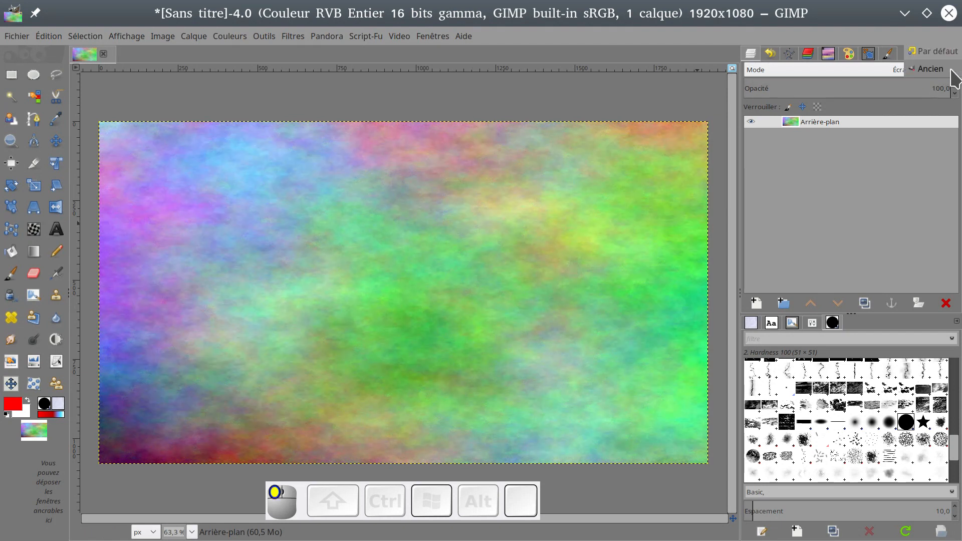
click(950, 52)
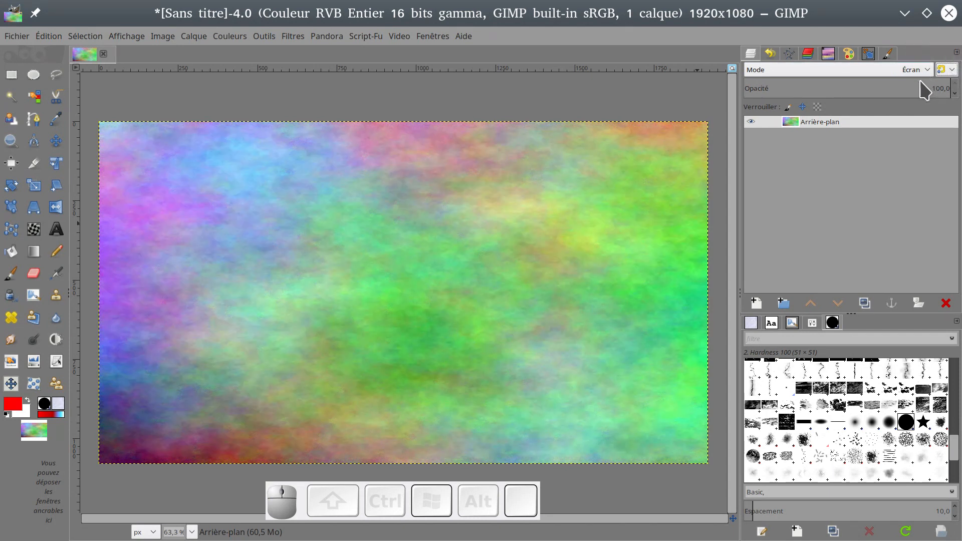
click(927, 70)
scroll(851, 70, up, 3)
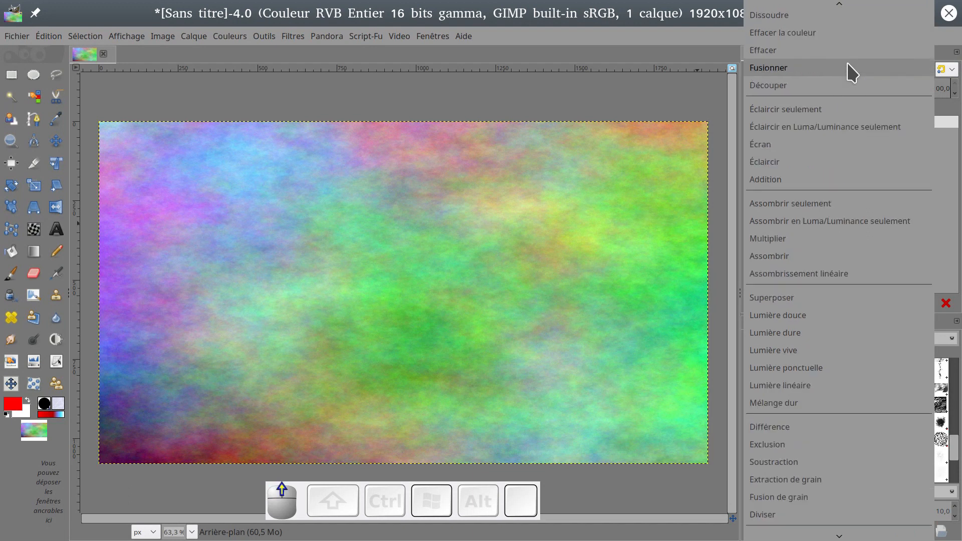
click(787, 22)
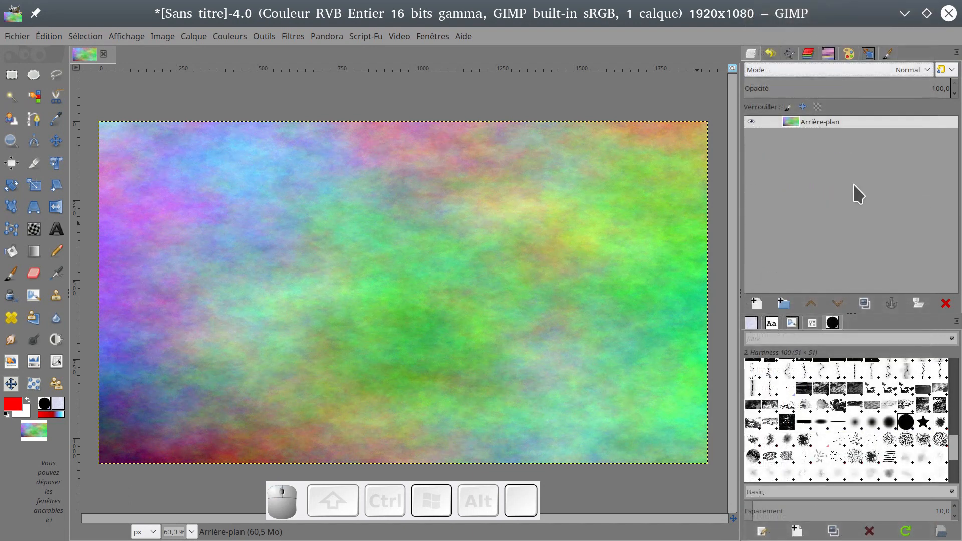
Add the red text Gimp over the plasma background with the Text tool, at 224 px
click(60, 236)
click(295, 320)
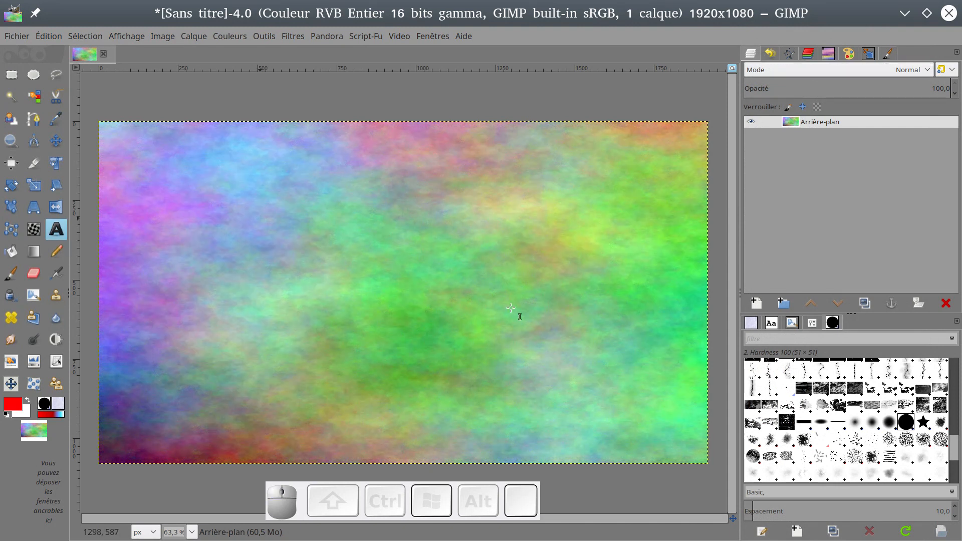
click(274, 238)
text(G)
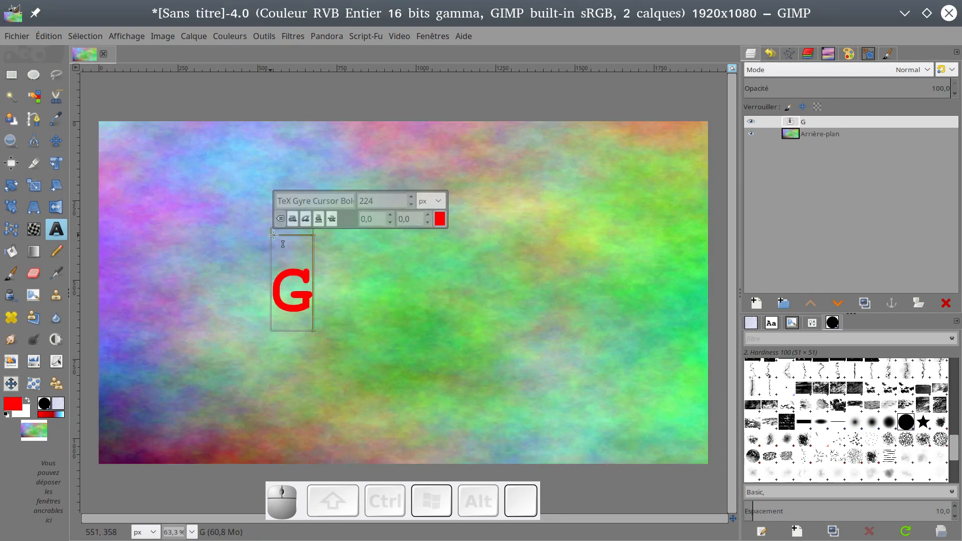
text(imp)
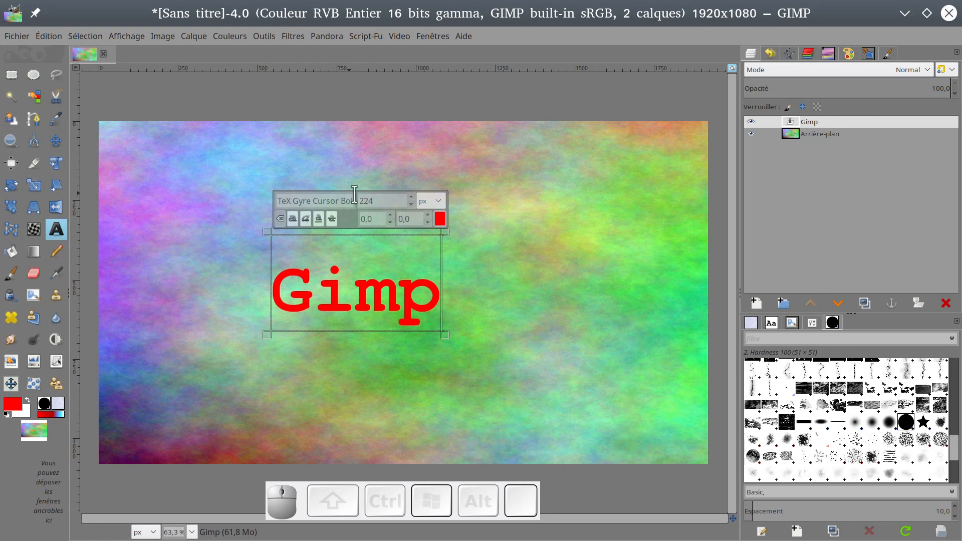
Centre the Gimp text layer horizontally and vertically relative to the image with the Alignment tool
click(11, 162)
click(301, 289)
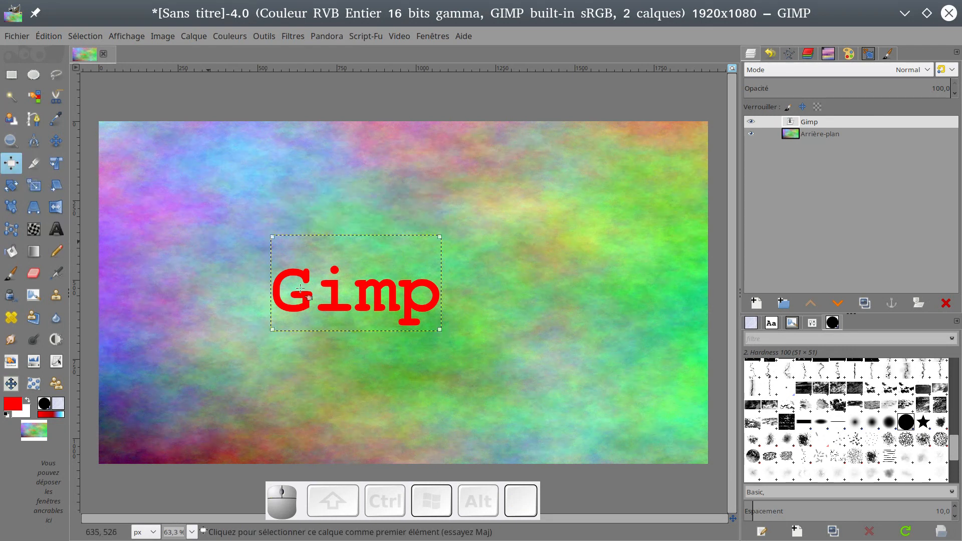
click(812, 322)
click(774, 377)
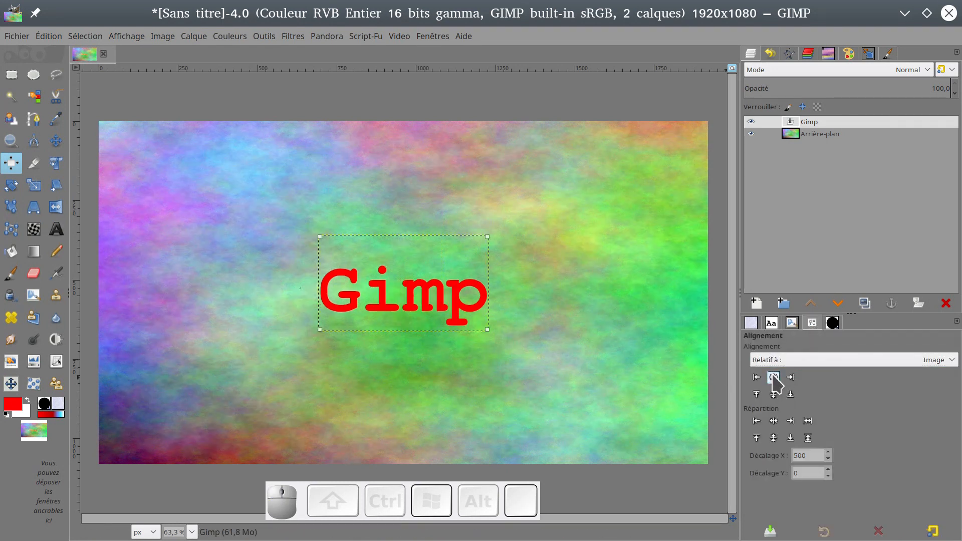
click(773, 438)
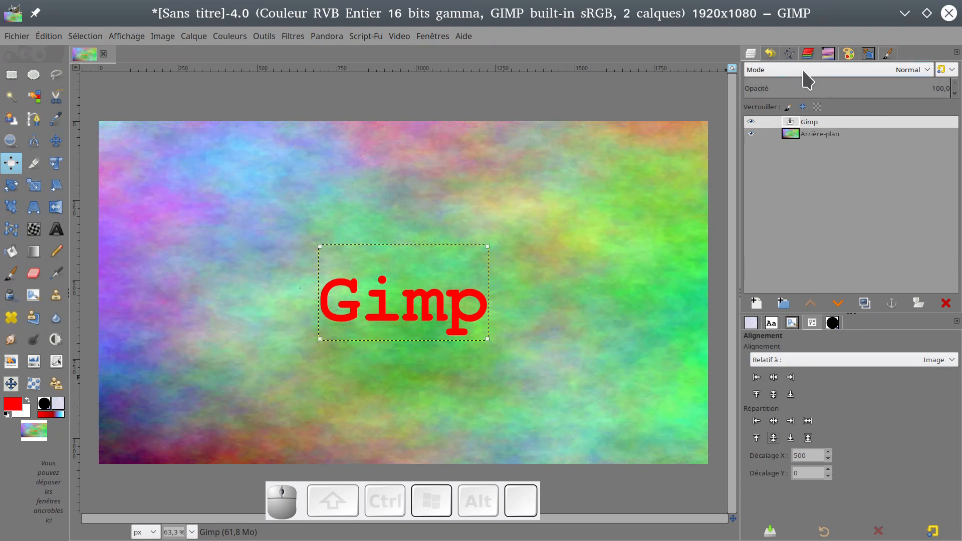
Try the Découper blend mode on the Arrière-plan layer, and set it back to Normal
click(821, 135)
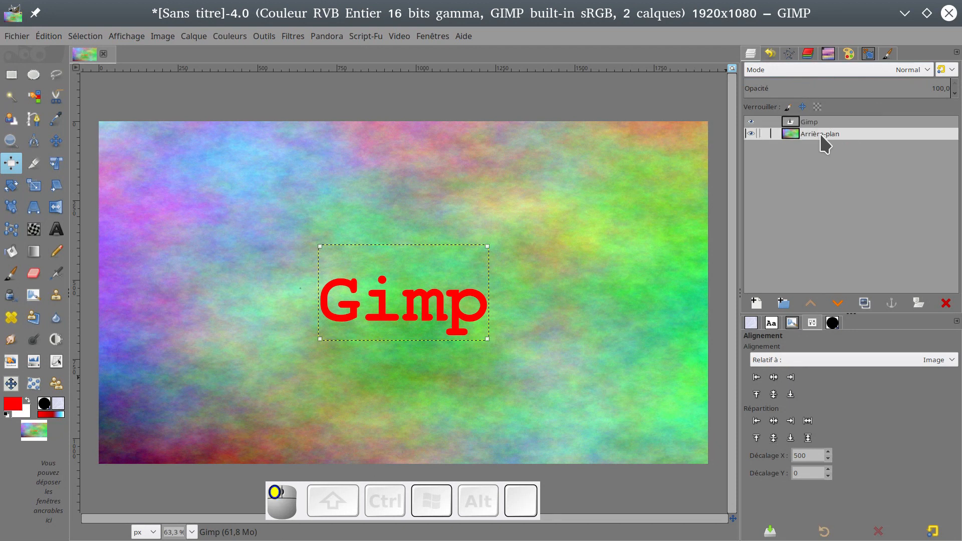
click(928, 71)
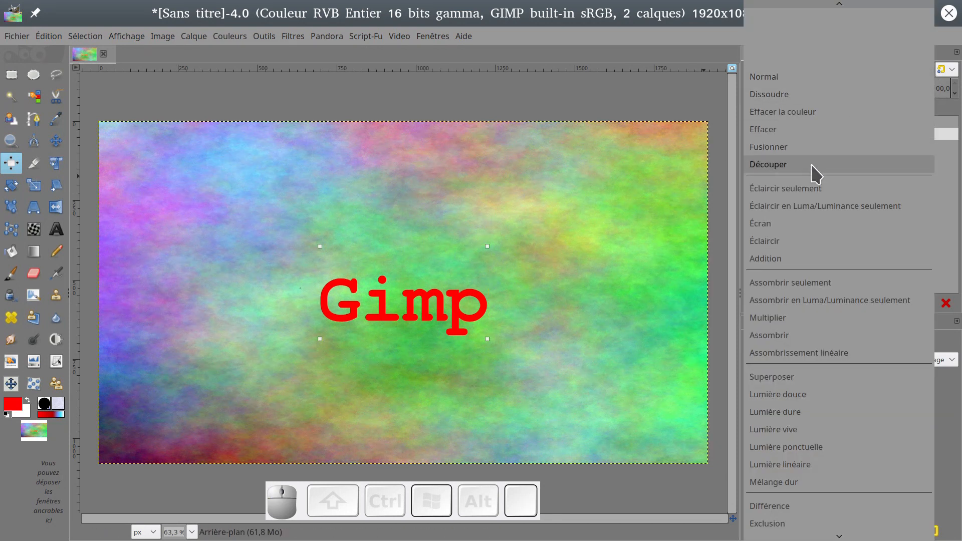
click(782, 166)
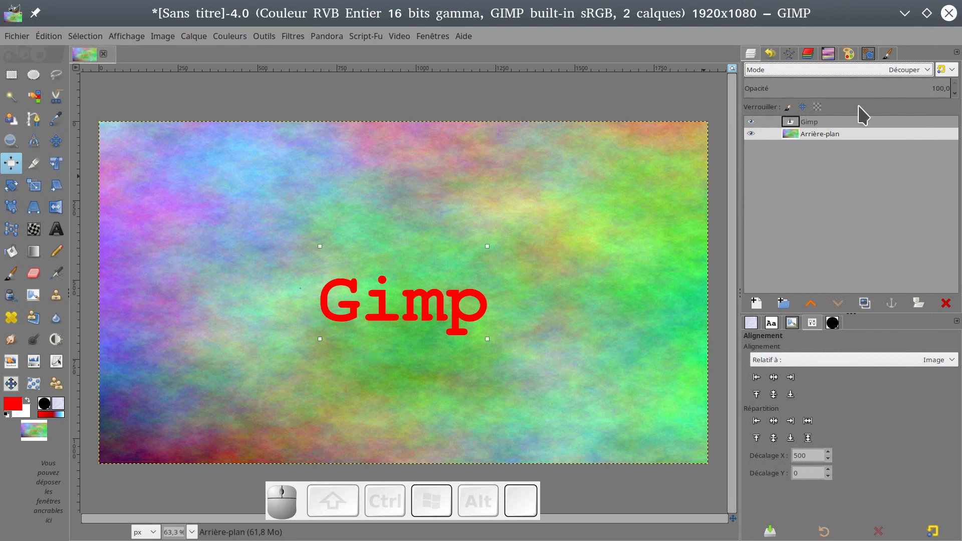
click(926, 70)
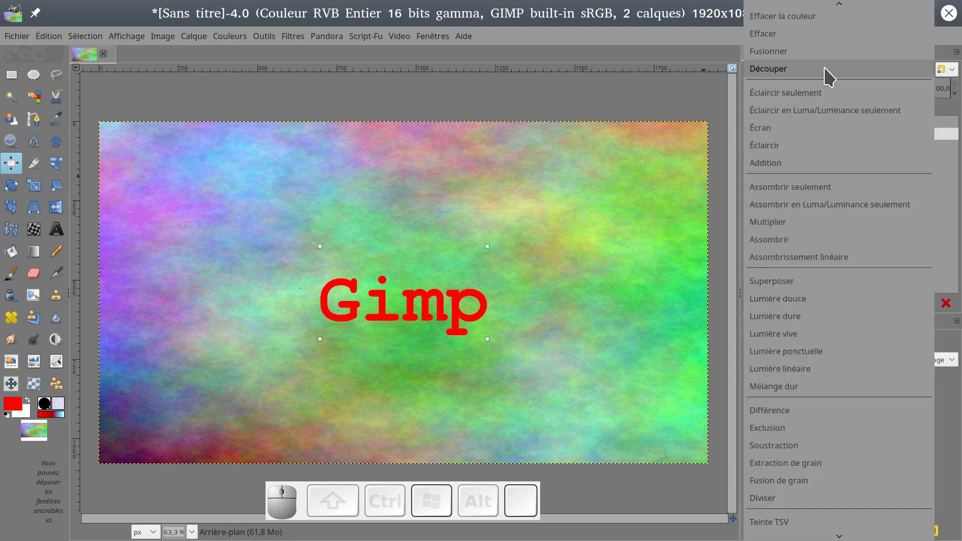
scroll(827, 73, up, 1)
click(807, 26)
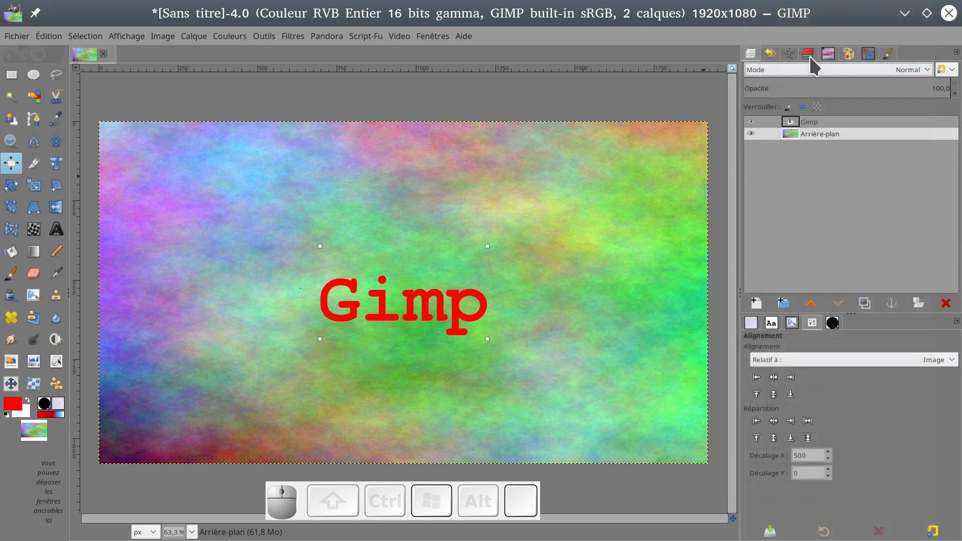
Set the blend mode of the Gimp text layer to Découper
click(809, 123)
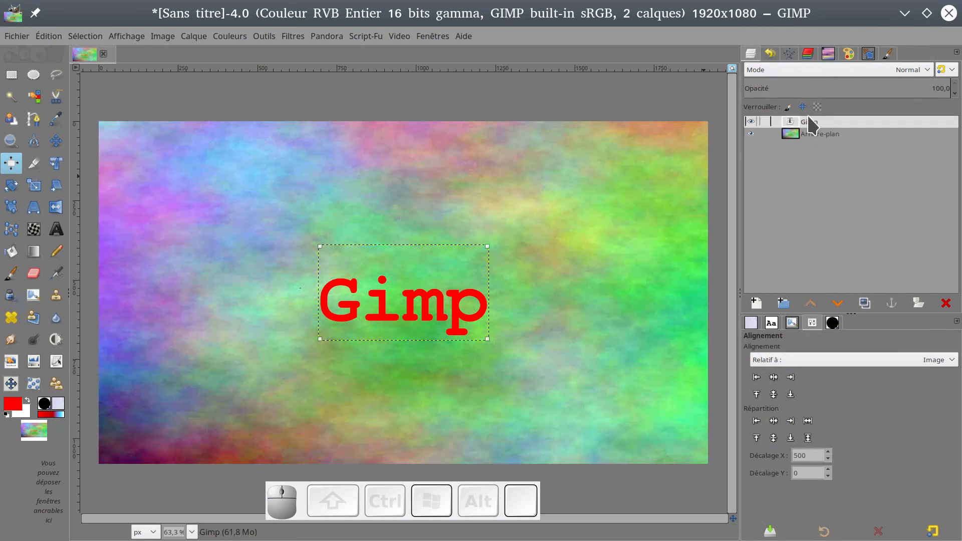
click(932, 74)
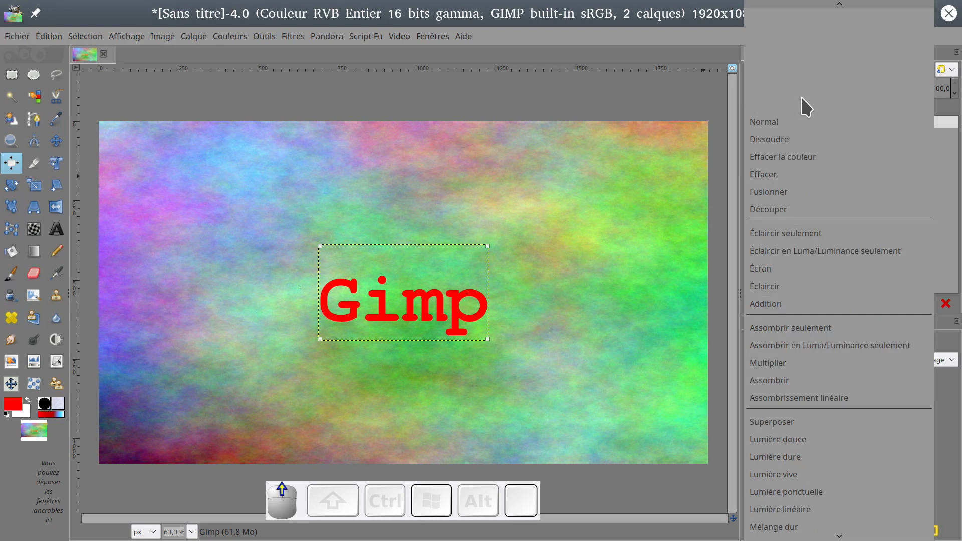
click(782, 211)
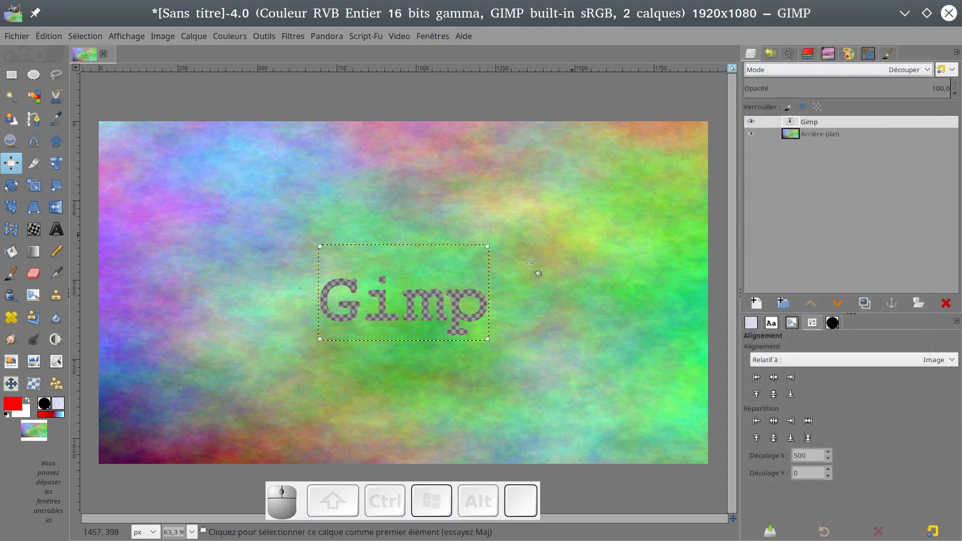
Extend the Gimp text to read Gimp 2.10.14 with the Text tool
ctrl+scroll(377, 282, up, 5)
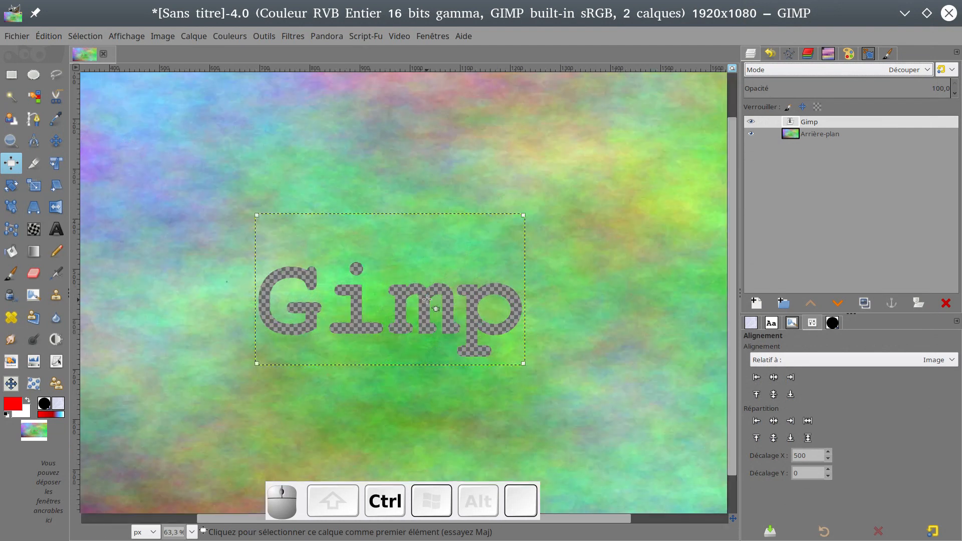
ctrl+scroll(326, 253, down, 1)
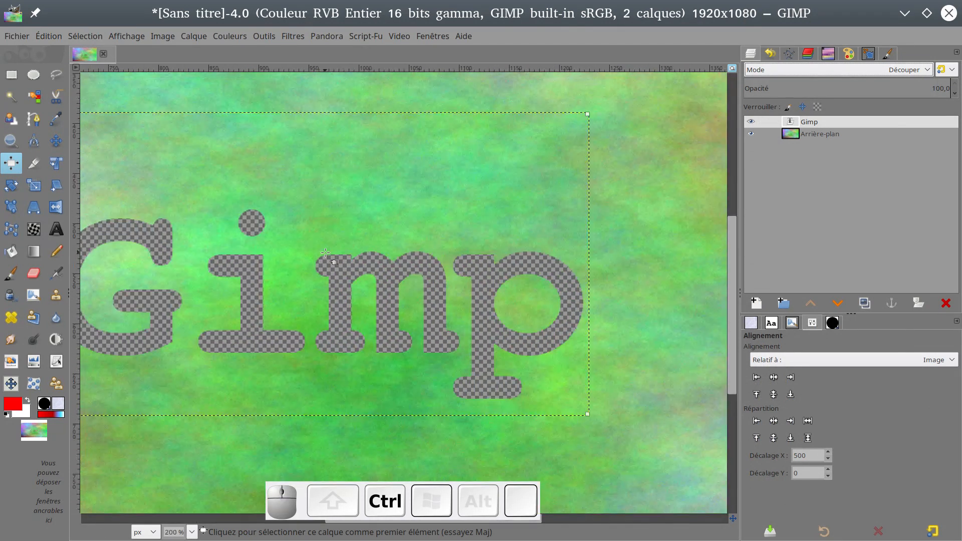
ctrl+scroll(326, 253, down, 1)
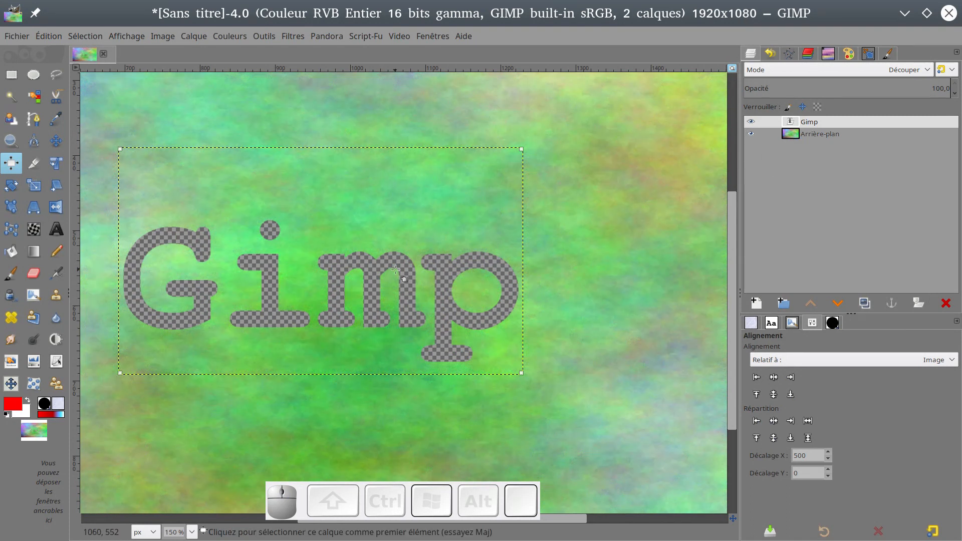
ctrl+scroll(396, 270, down, 2)
scroll(396, 270, up, 2)
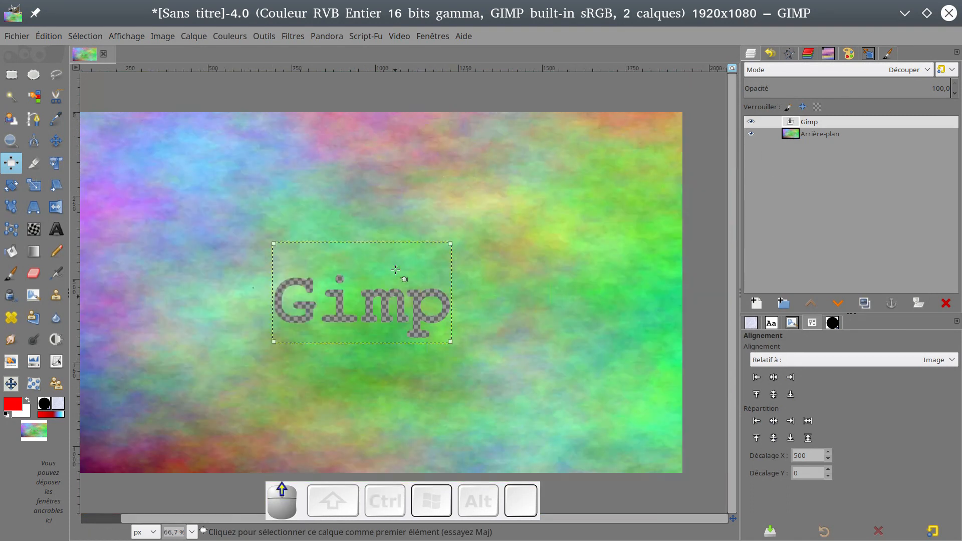
click(57, 230)
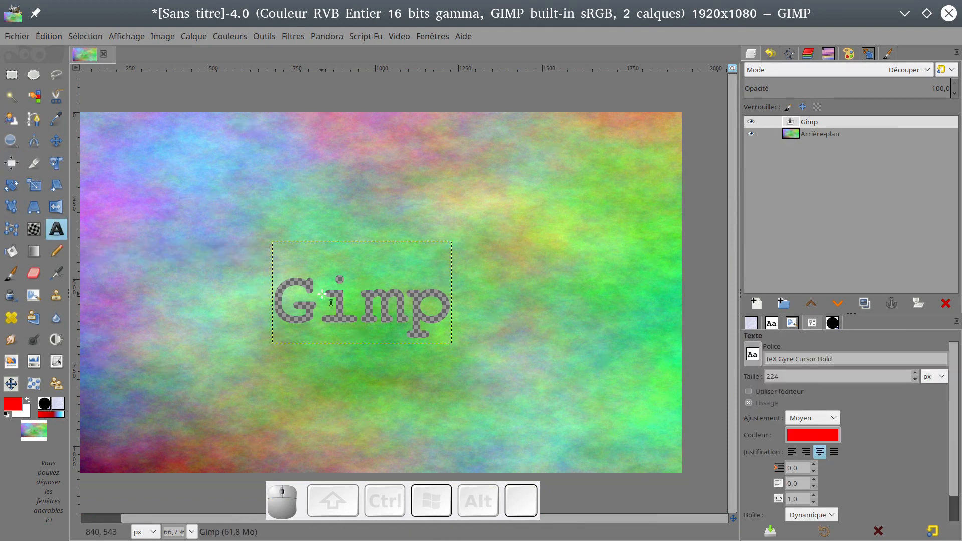
click(322, 293)
key(End)
text(2)
text(2.)
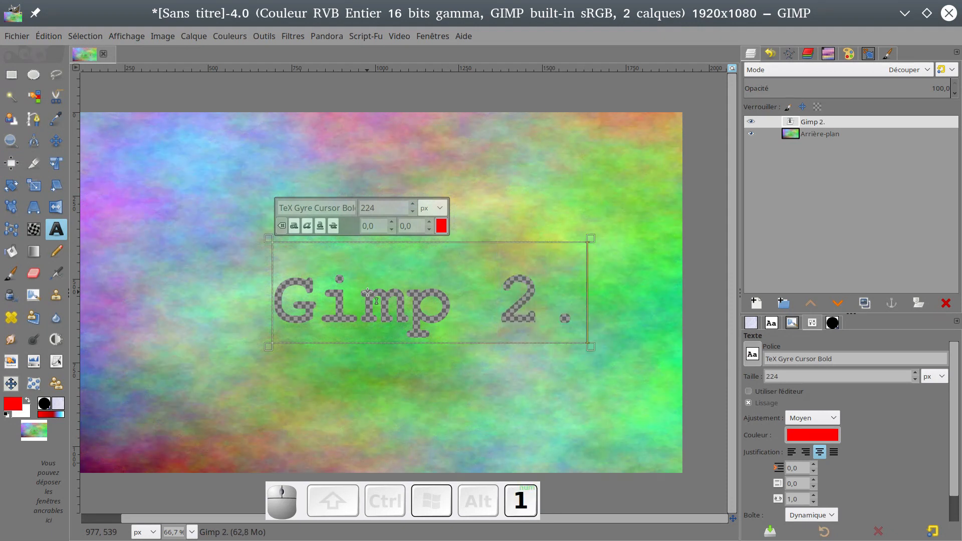
text(10.14)
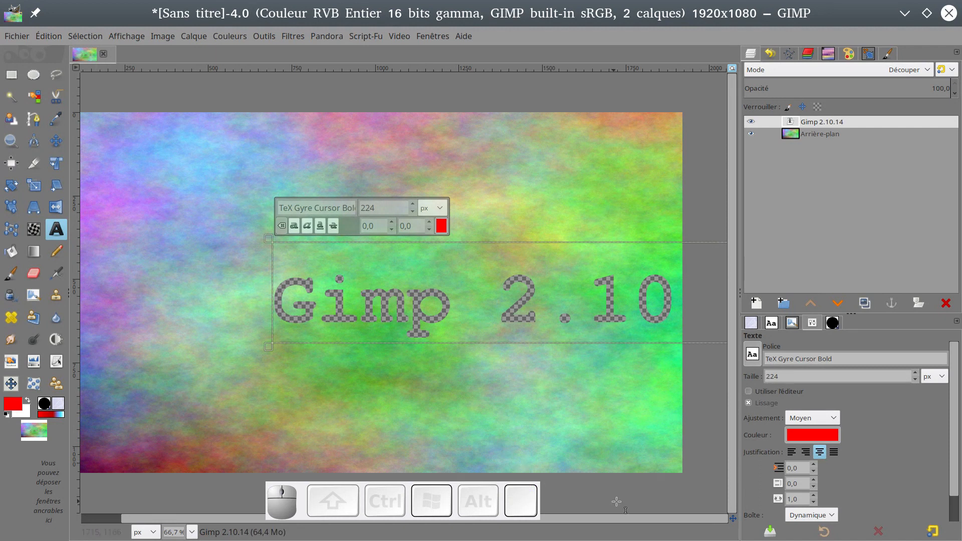
Centre the Gimp 2.10.14 text layer horizontally relative to the image with the Alignment tool
click(11, 163)
click(367, 315)
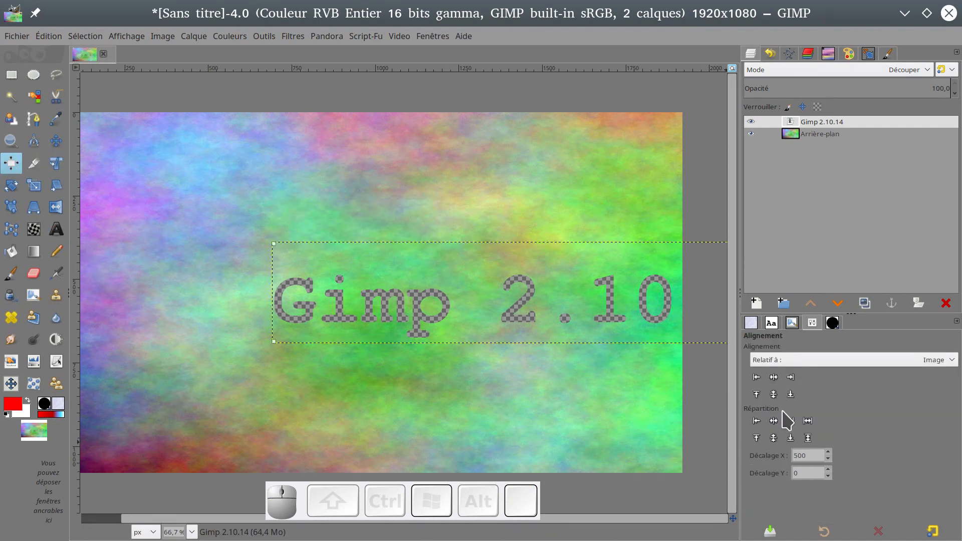
click(777, 381)
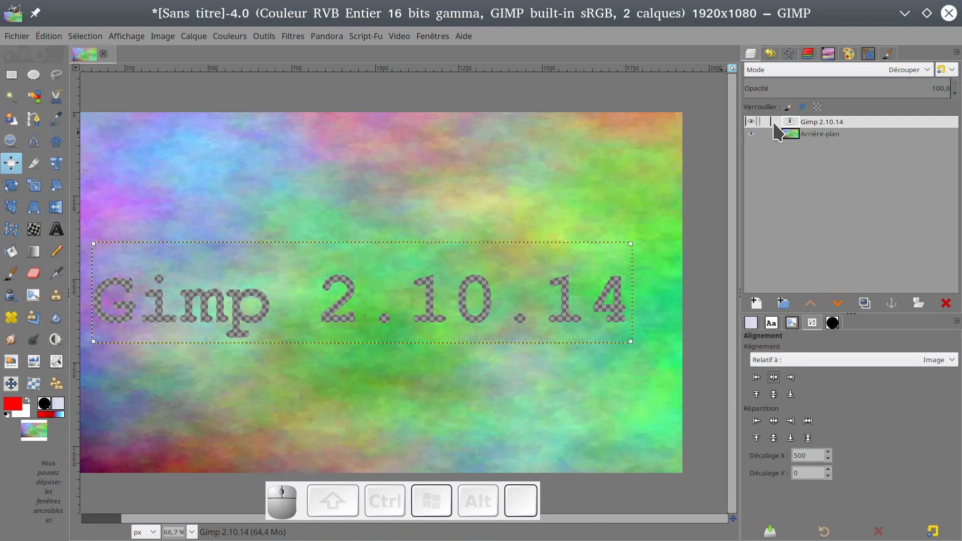
click(815, 121)
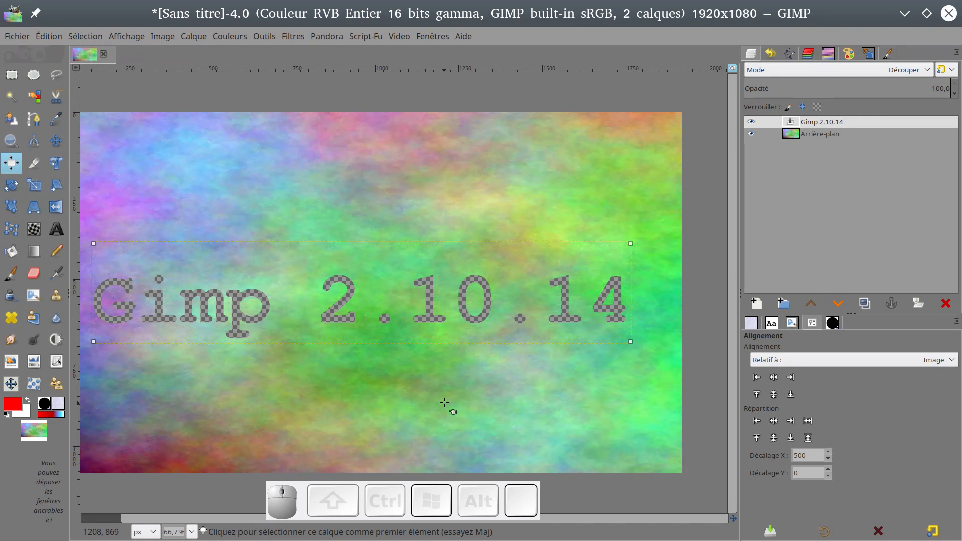
Create a 1920 x 1080 px layer filled with the foreground colour and place it below the Arrière-plan layer
click(793, 134)
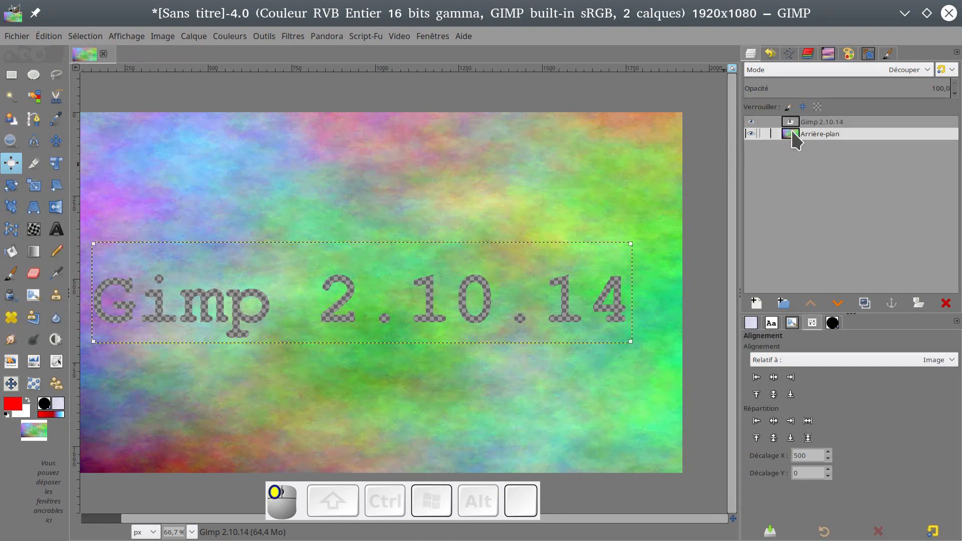
click(756, 308)
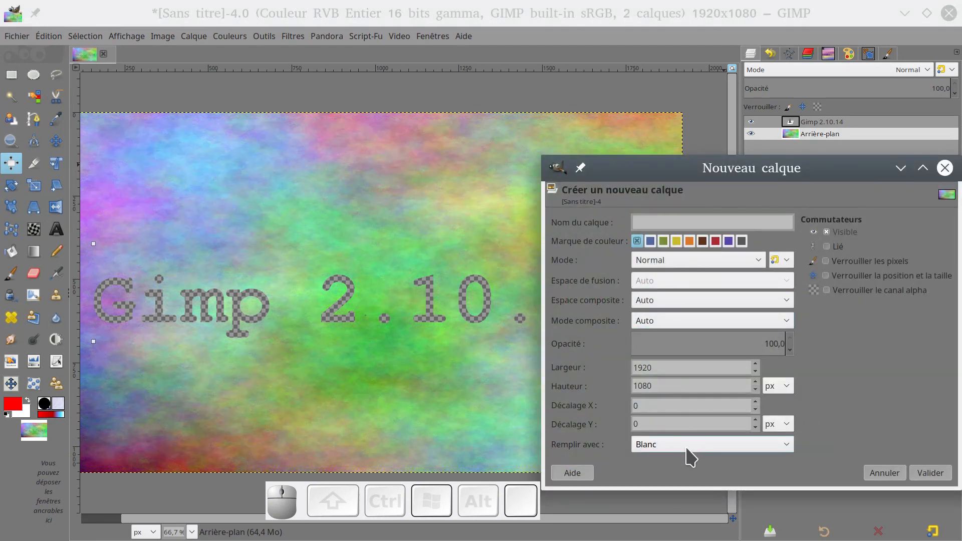
click(716, 445)
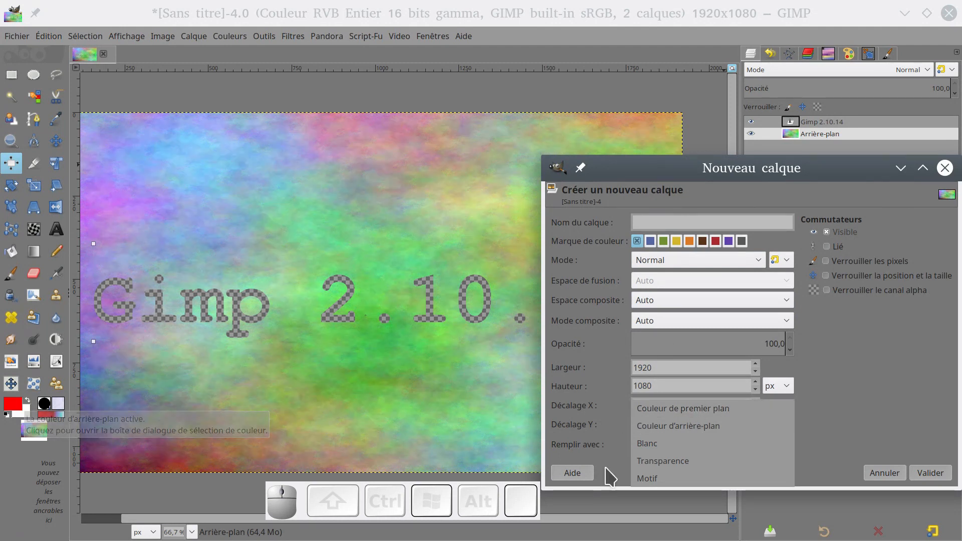
click(694, 410)
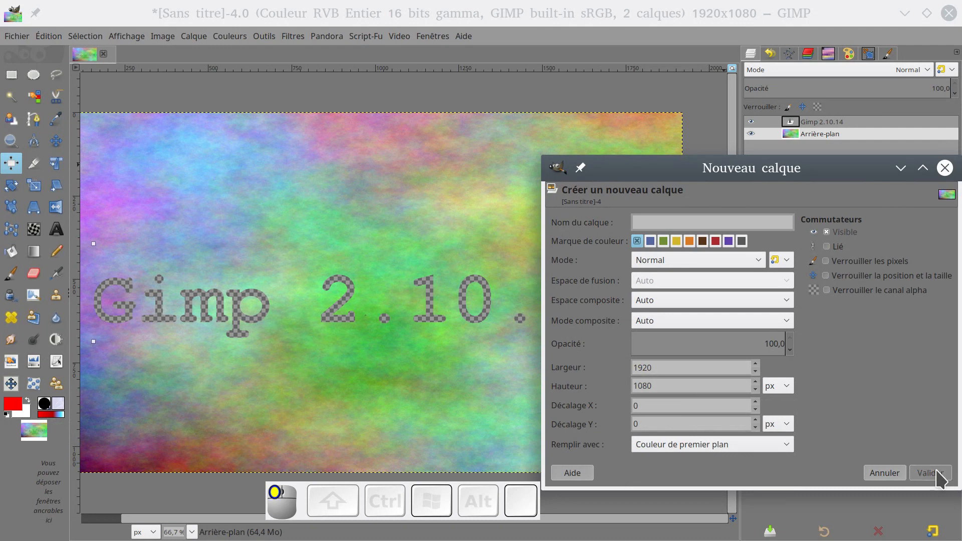
click(932, 474)
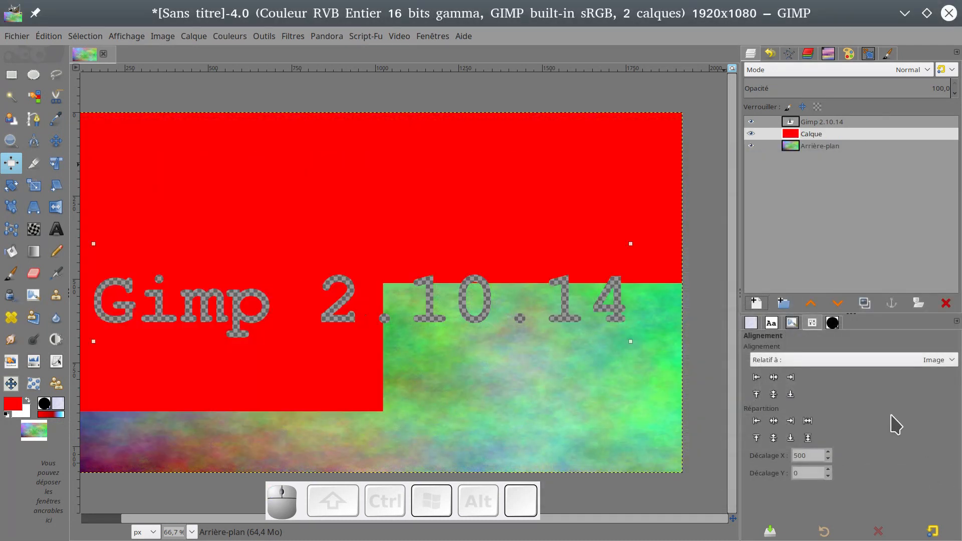
click(837, 304)
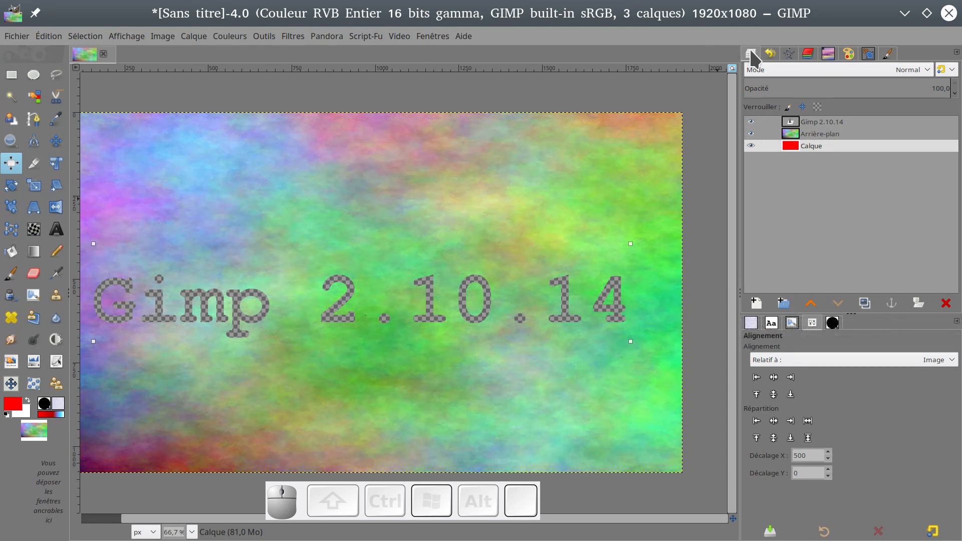
Create a layer group above the red layer and put Gimp 2.10.14 and Arrière-plan inside it, with the text above the background
click(783, 303)
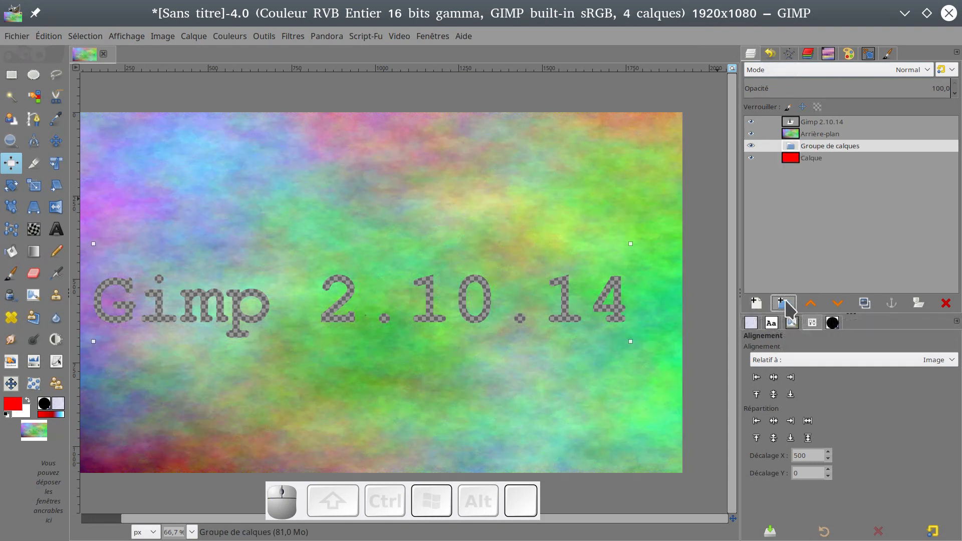
click(801, 119)
drag(801, 120, 825, 150)
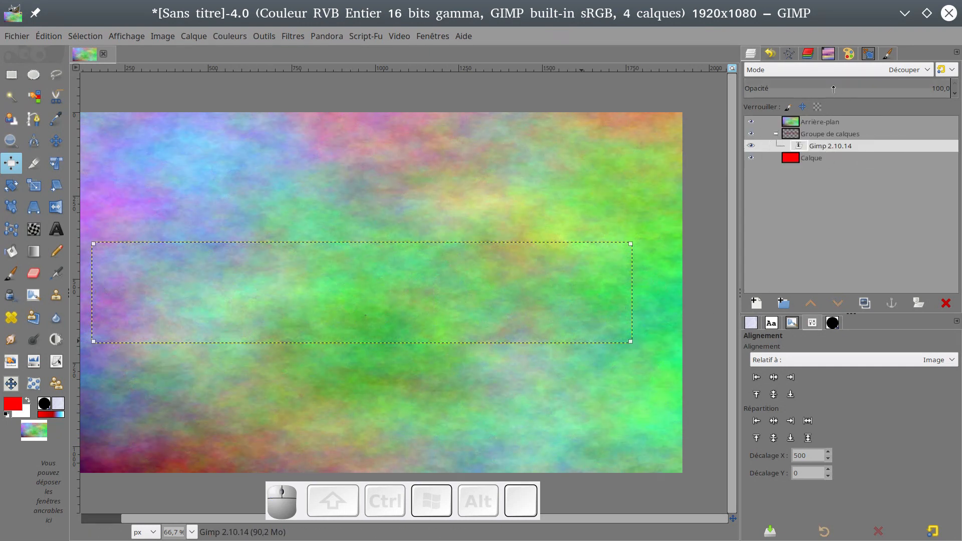
drag(794, 122, 828, 143)
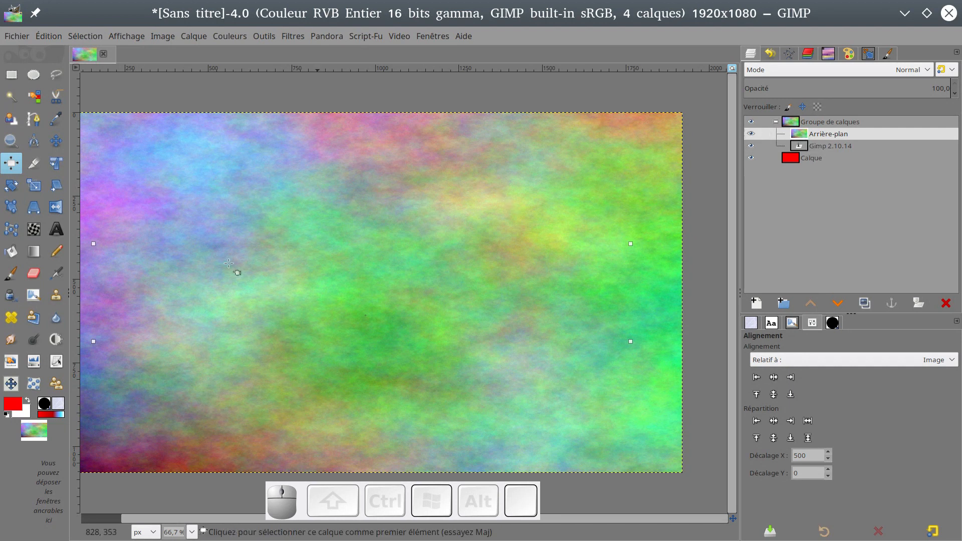
click(837, 303)
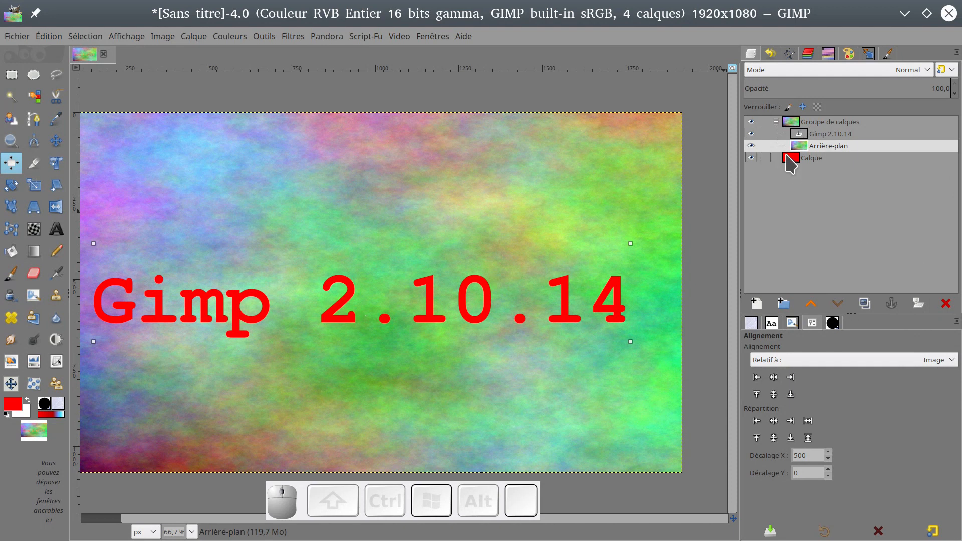
Hide the layer group, reset the colours to black and white, and draw a linear Personnalisé gradient diagonally across the Calque layer
click(776, 125)
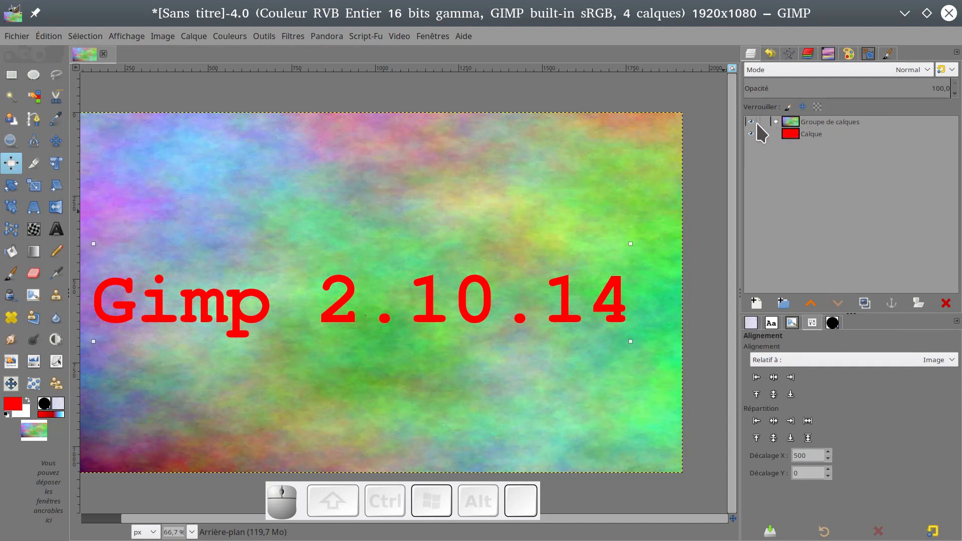
click(751, 133)
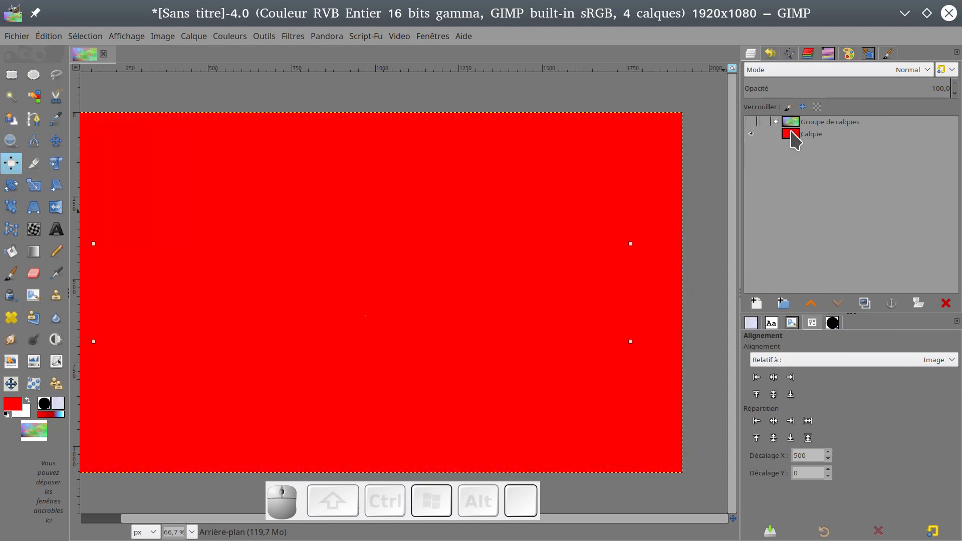
click(792, 134)
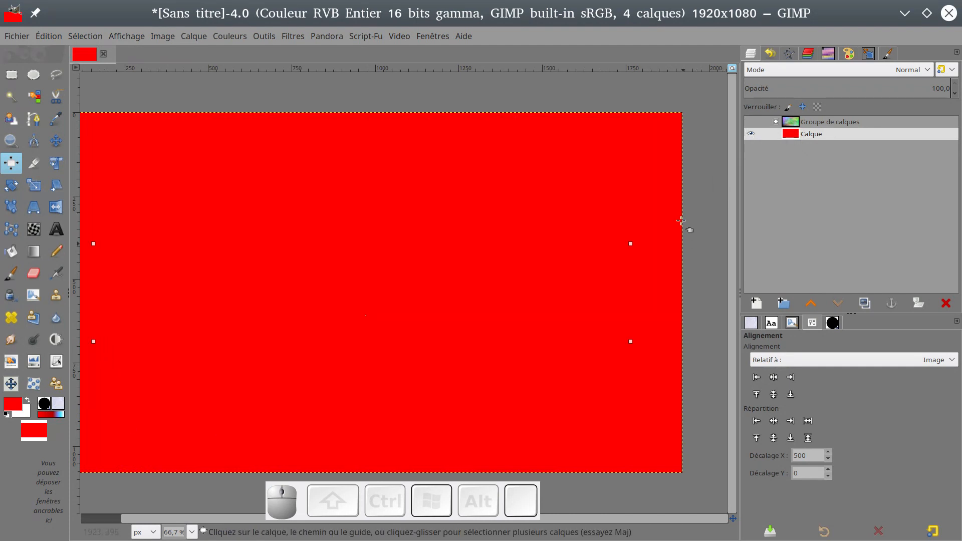
click(7, 414)
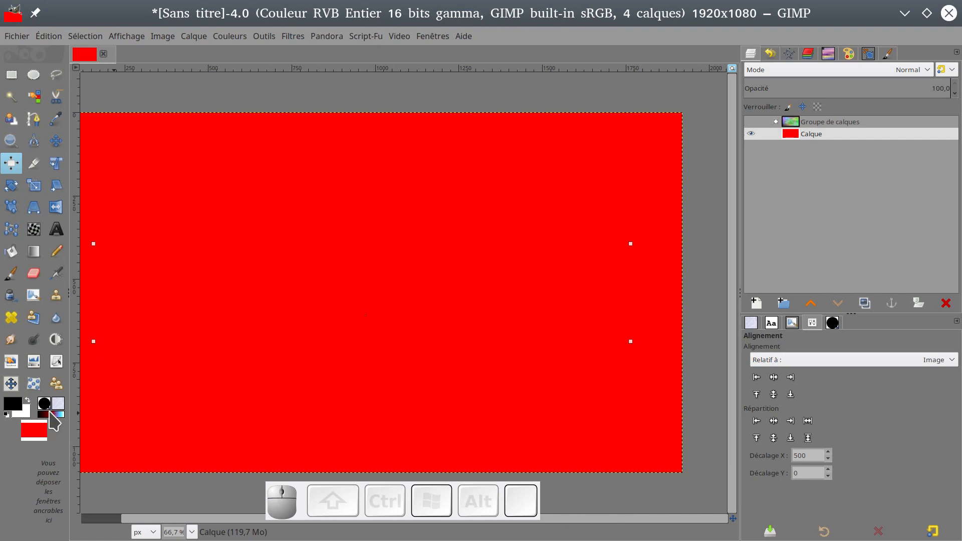
click(33, 251)
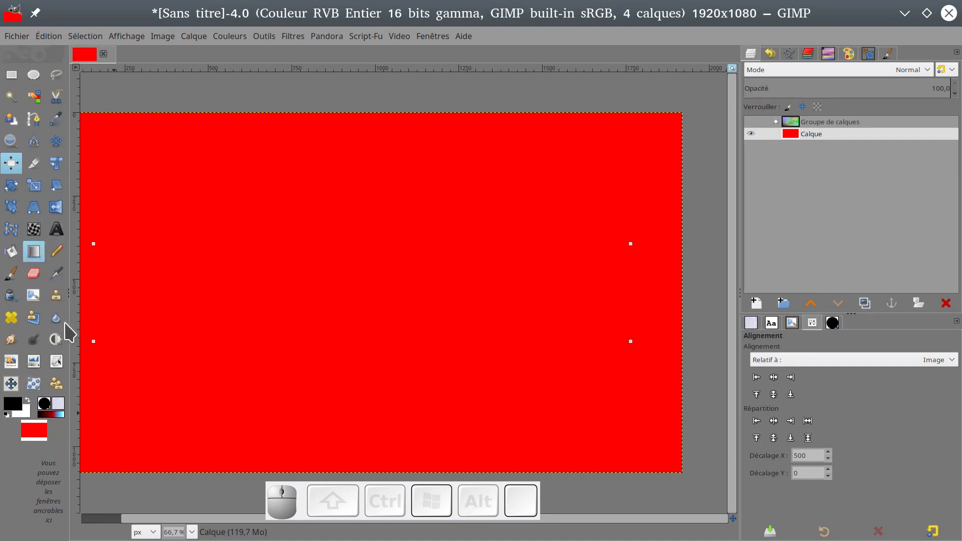
drag(136, 252, 492, 362)
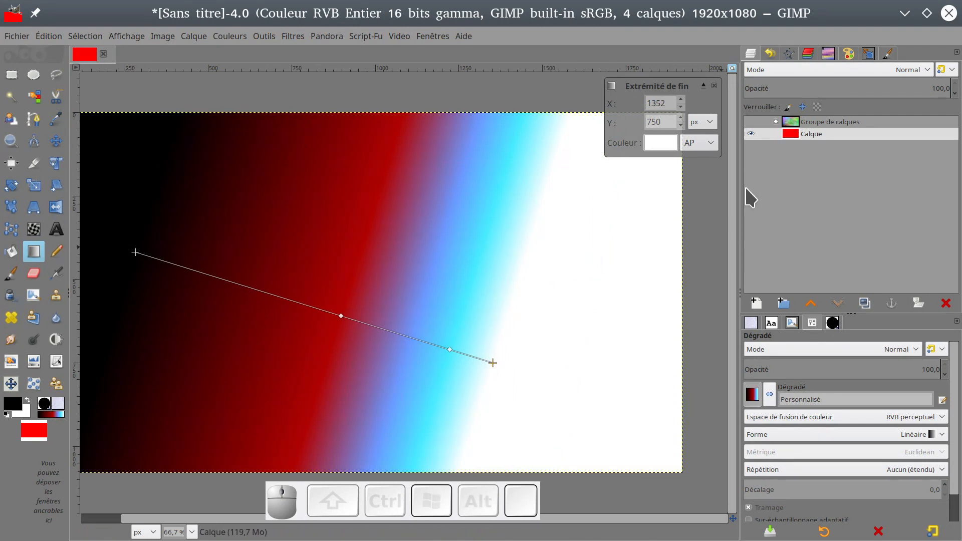
Show the layer group and shift the Calque gradient layer to the right beneath the cut-out text with the Move tool
click(54, 143)
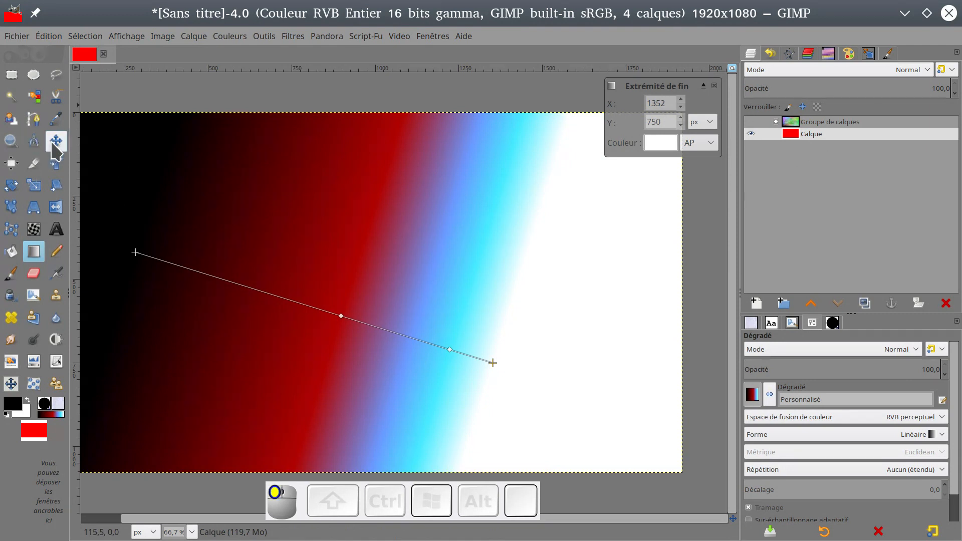
click(749, 123)
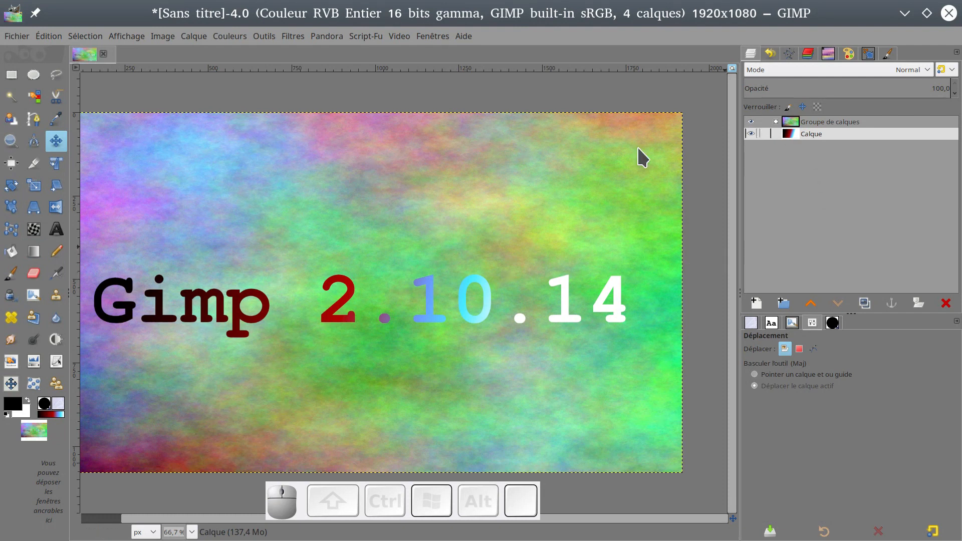
click(55, 145)
drag(311, 256, 361, 256)
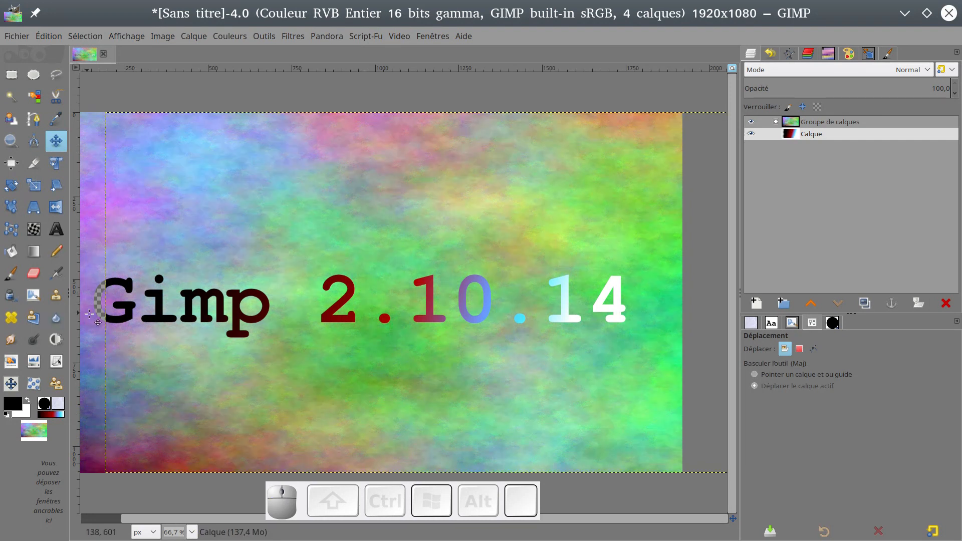
ctrl+scroll(102, 323, up, 3)
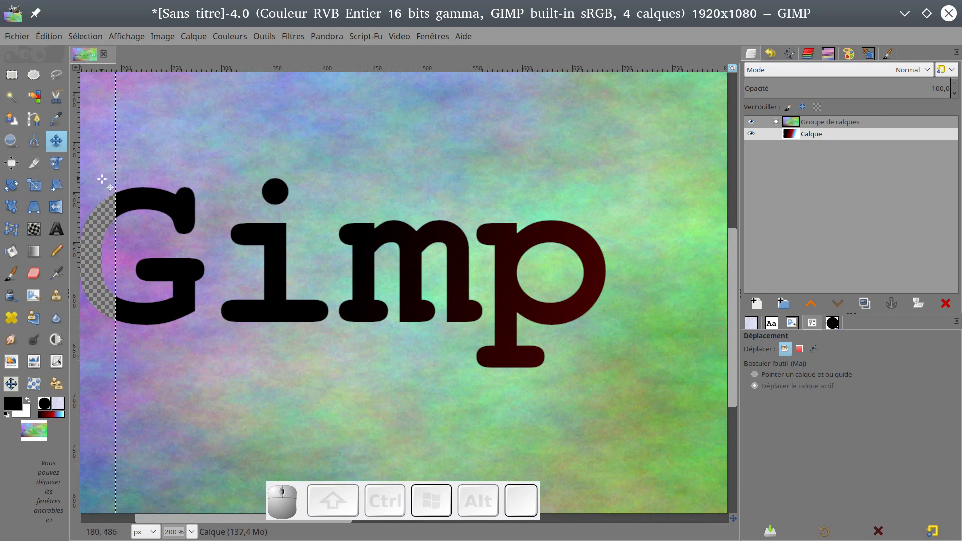
click(751, 121)
click(750, 121)
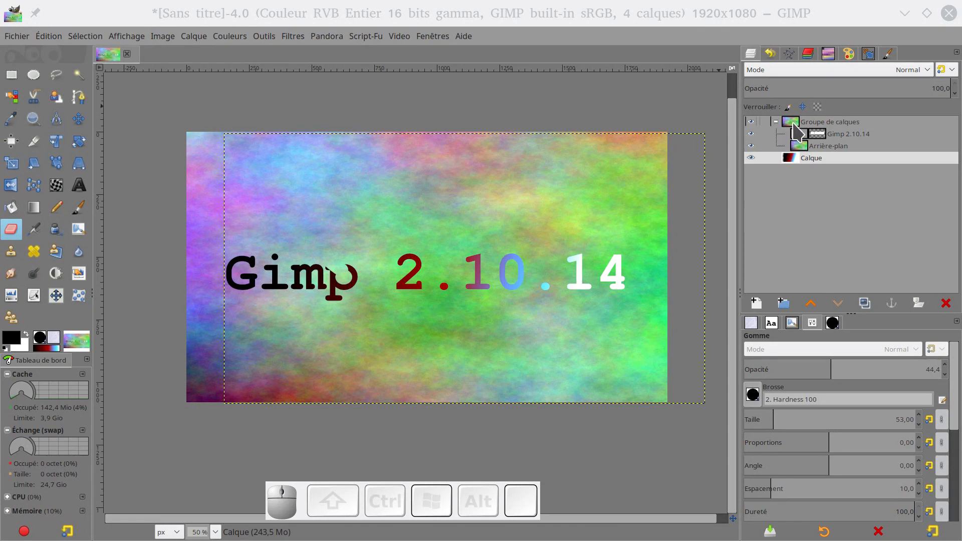
Add a layer mask initialised to Blanc (opacité complète) to the Groupe de calques layer group
click(794, 124)
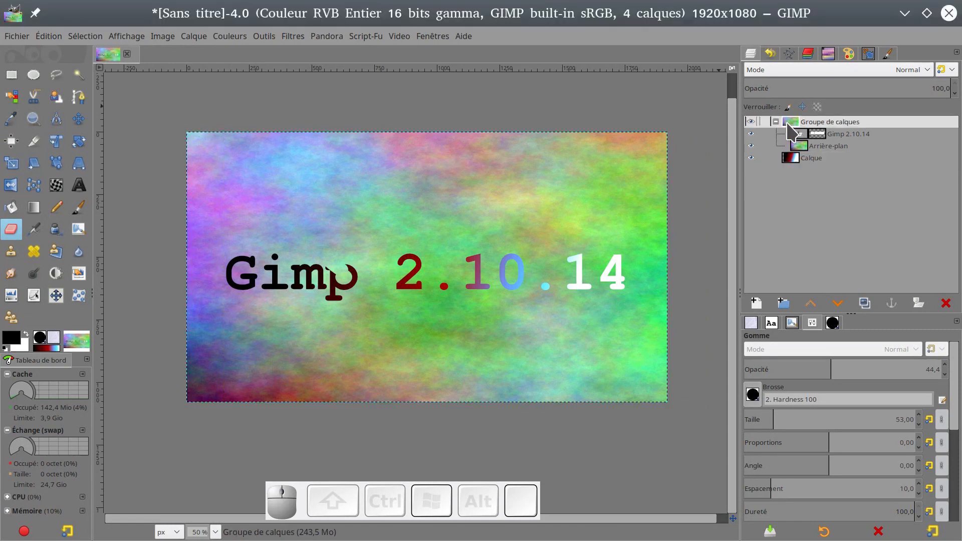
click(776, 122)
click(776, 122)
right_click(833, 129)
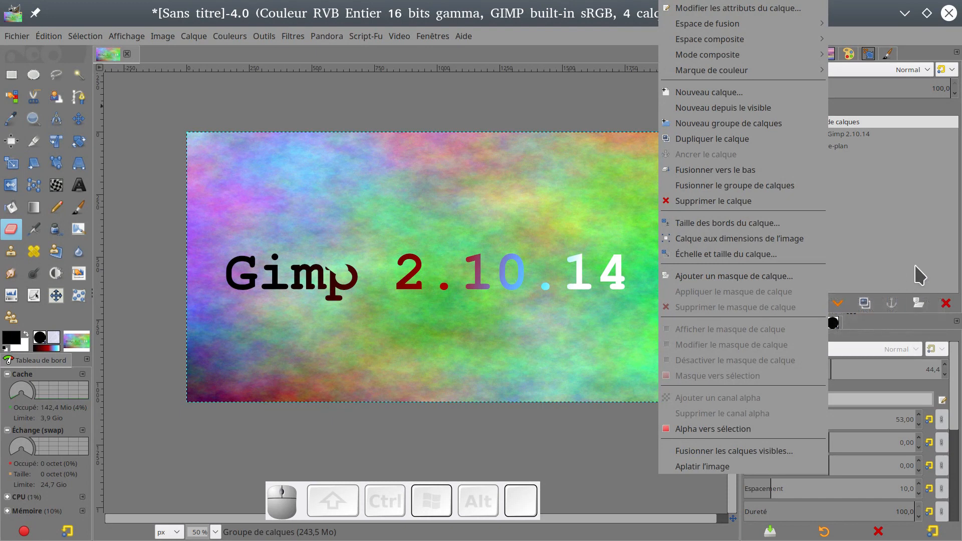
click(900, 216)
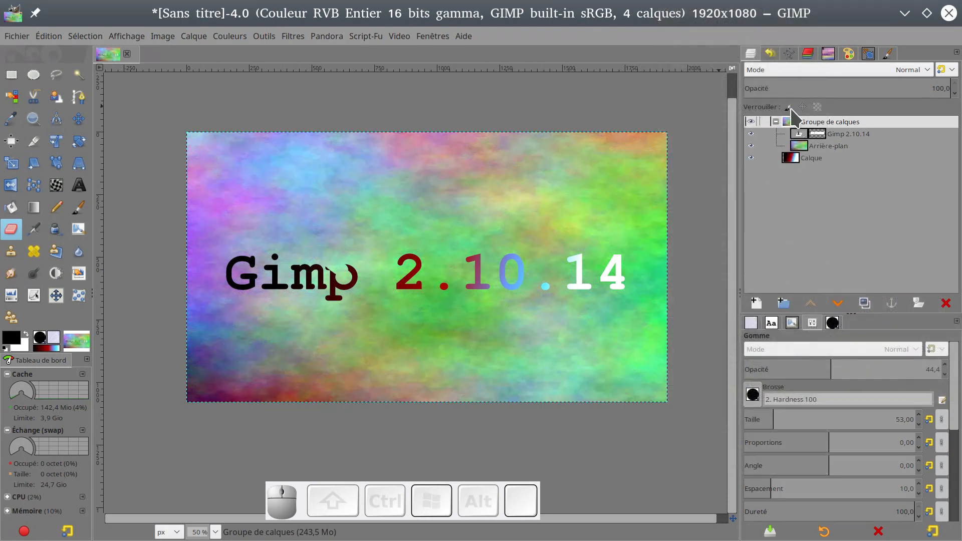
click(919, 305)
drag(842, 218, 659, 189)
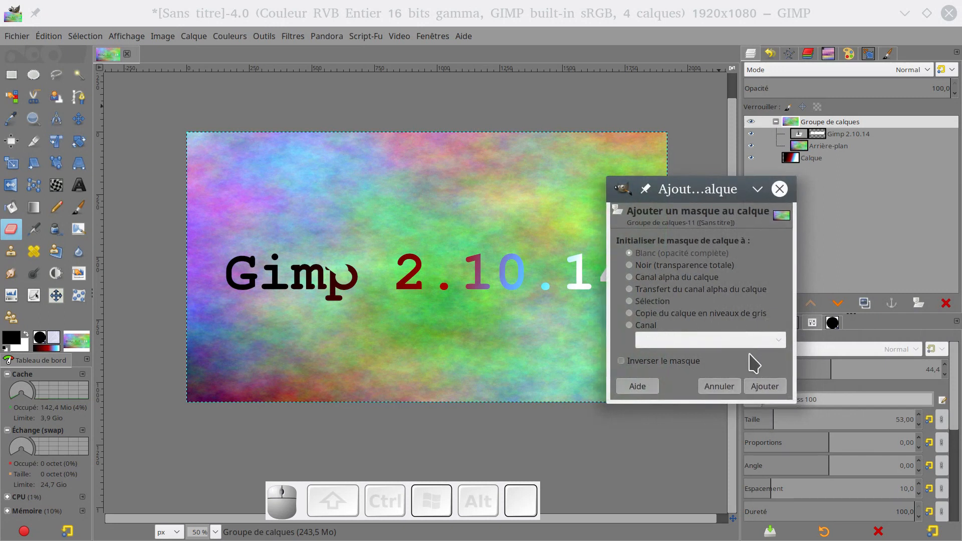
click(765, 386)
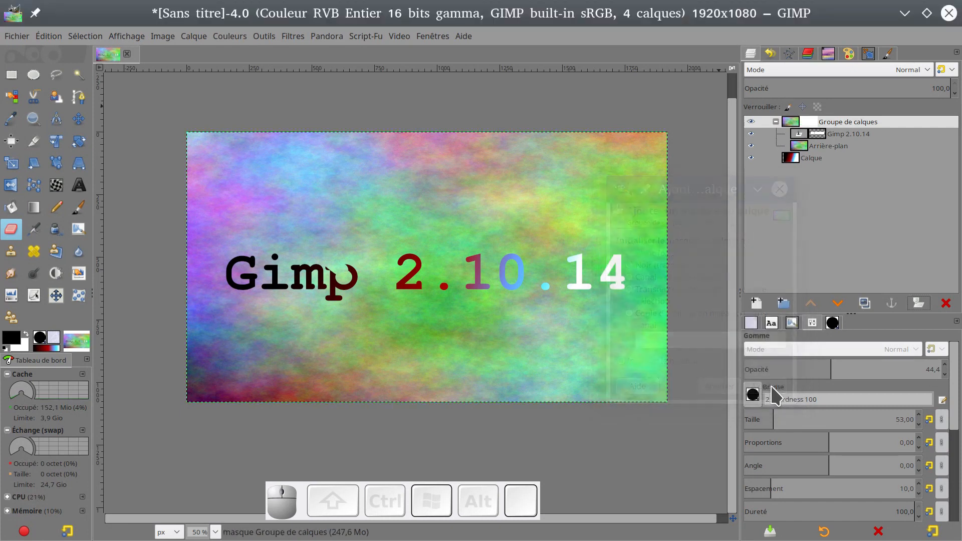
Paint the group's mask with the Pinceau at size 293, using black over the right part and white to restore the area around the text
click(79, 208)
click(814, 123)
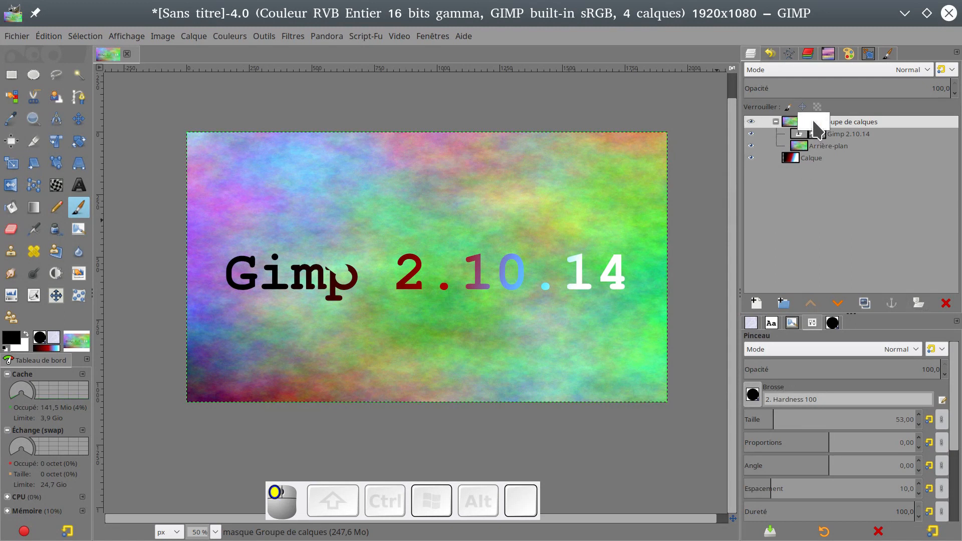
drag(816, 129, 815, 135)
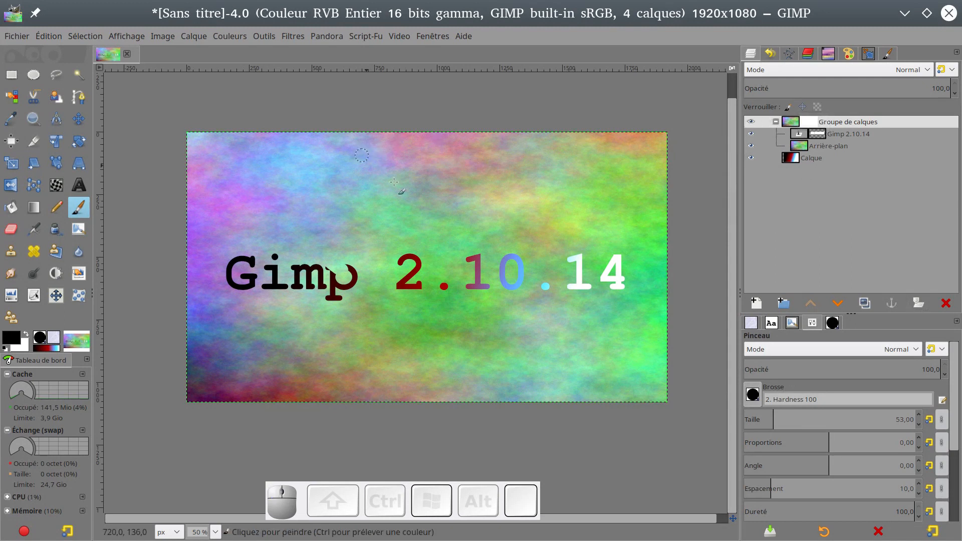
drag(792, 423, 827, 422)
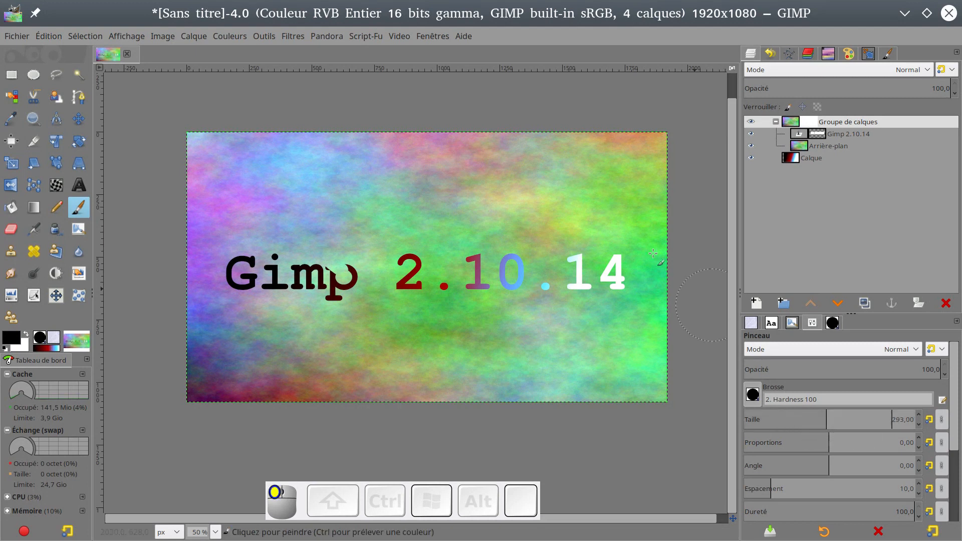
mouse_move(435, 132)
mouse_down()
mouse_move(562, 162)
mouse_move(619, 199)
mouse_move(627, 163)
mouse_move(649, 225)
mouse_move(654, 350)
mouse_move(638, 391)
mouse_move(450, 370)
mouse_move(631, 287)
mouse_move(586, 281)
mouse_up()
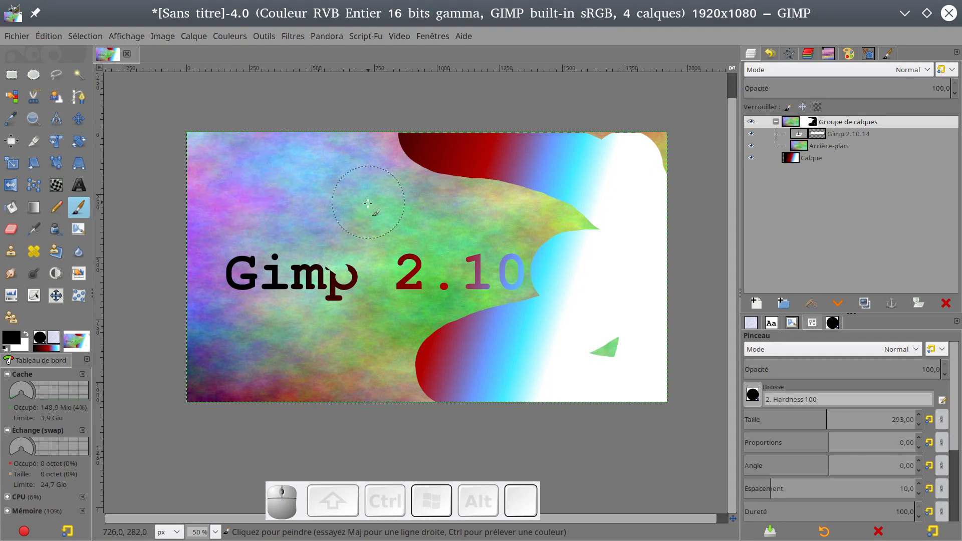
key(x)
mouse_move(636, 151)
mouse_down()
mouse_move(498, 173)
mouse_move(524, 195)
mouse_move(551, 288)
mouse_move(586, 250)
mouse_move(601, 275)
mouse_move(629, 275)
mouse_move(652, 260)
mouse_up()
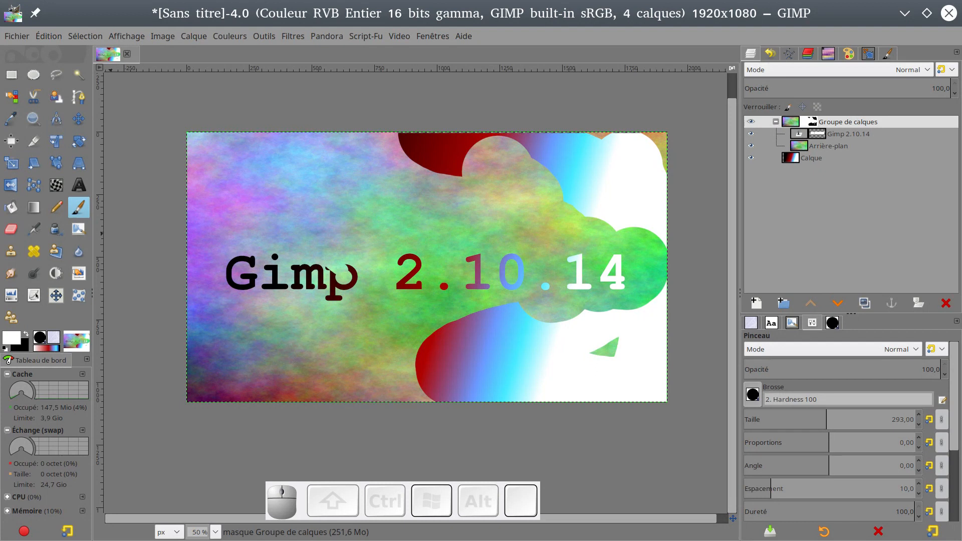
Delete the layer mask from Groupe de calques
click(794, 123)
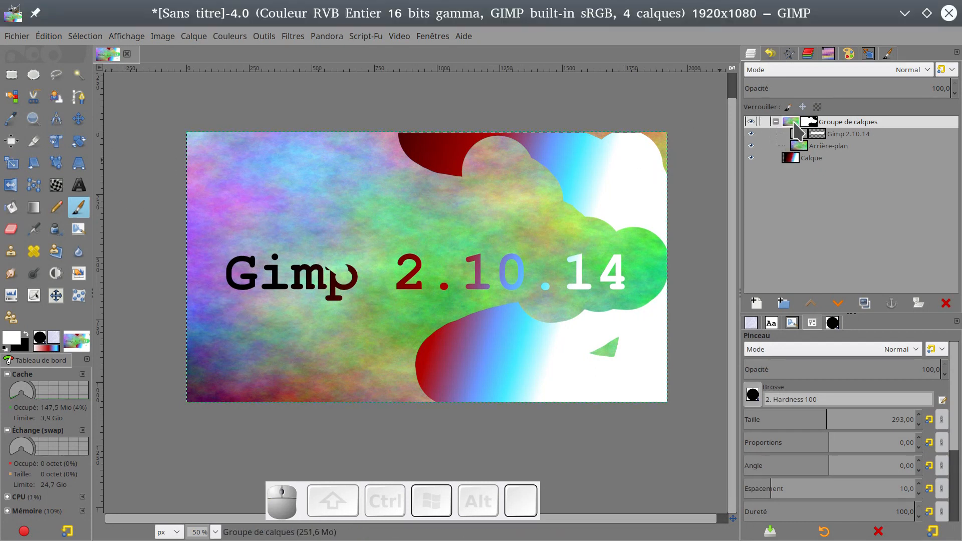
right_click(795, 124)
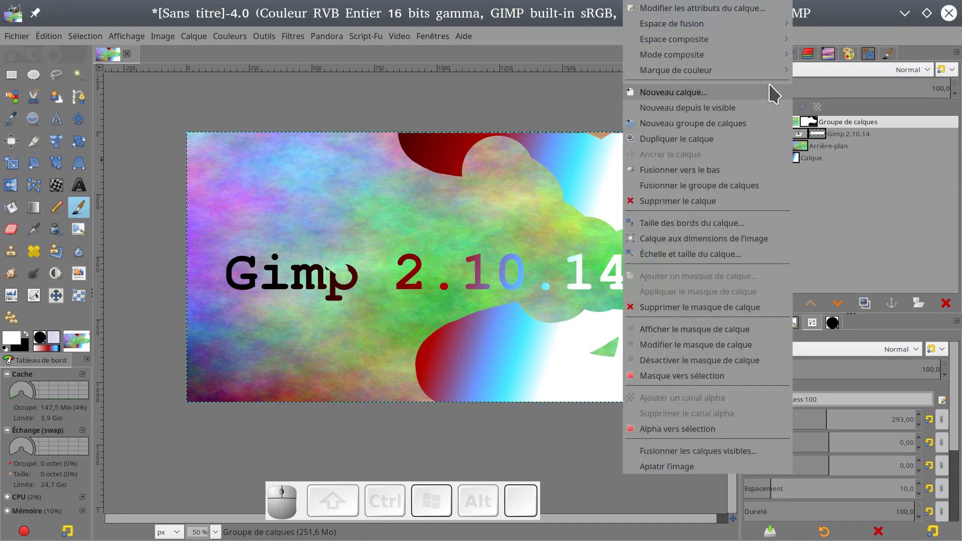
click(685, 310)
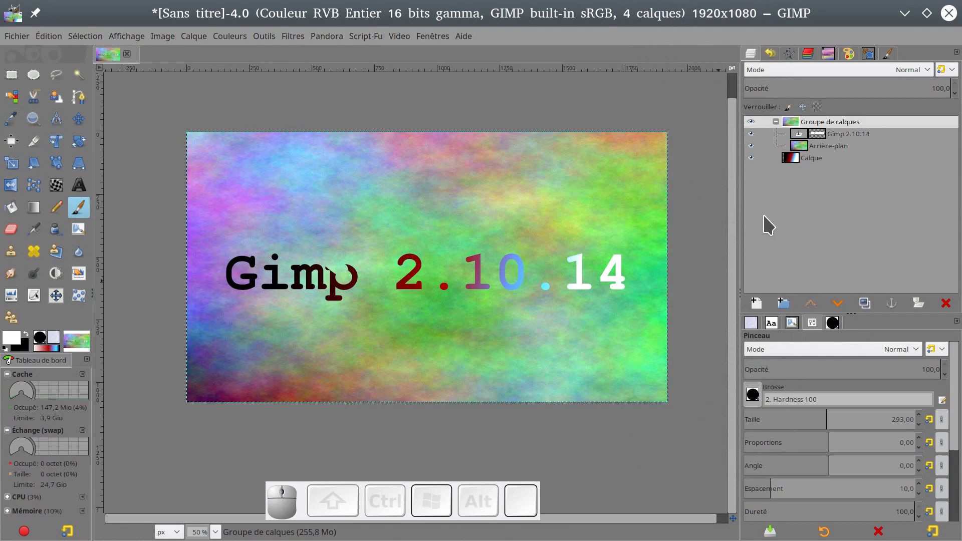
Create two nested layer groups above the Gimp 2.10.14 layer inside the existing group and delete both
click(802, 141)
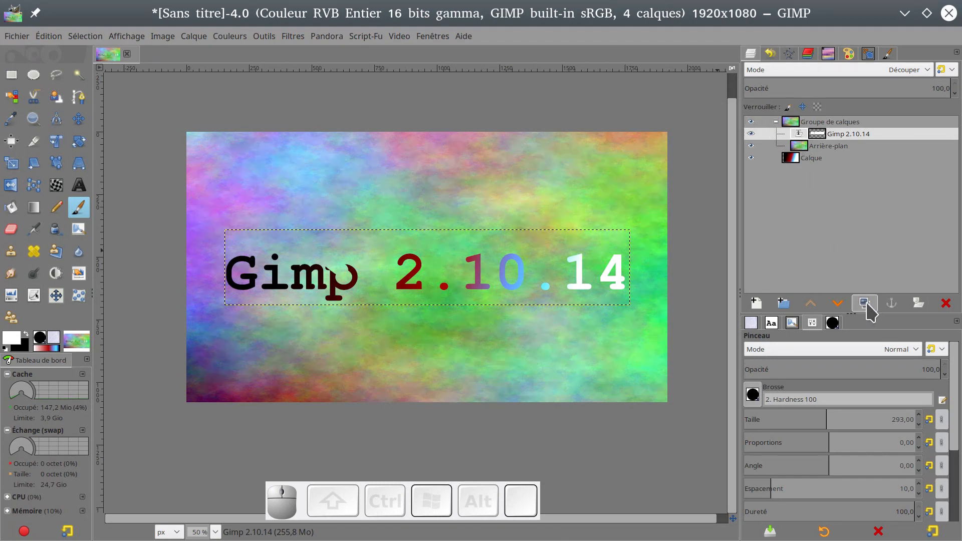
click(783, 303)
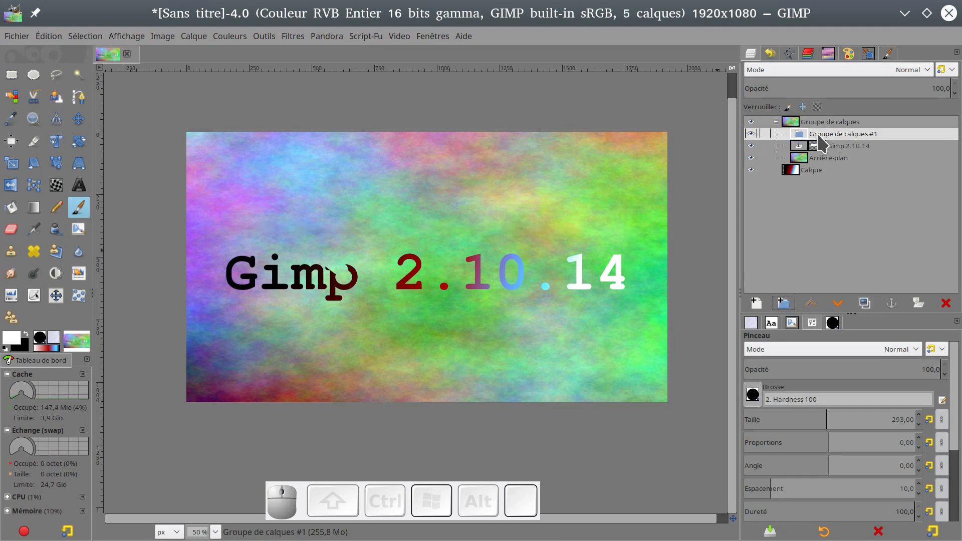
click(783, 302)
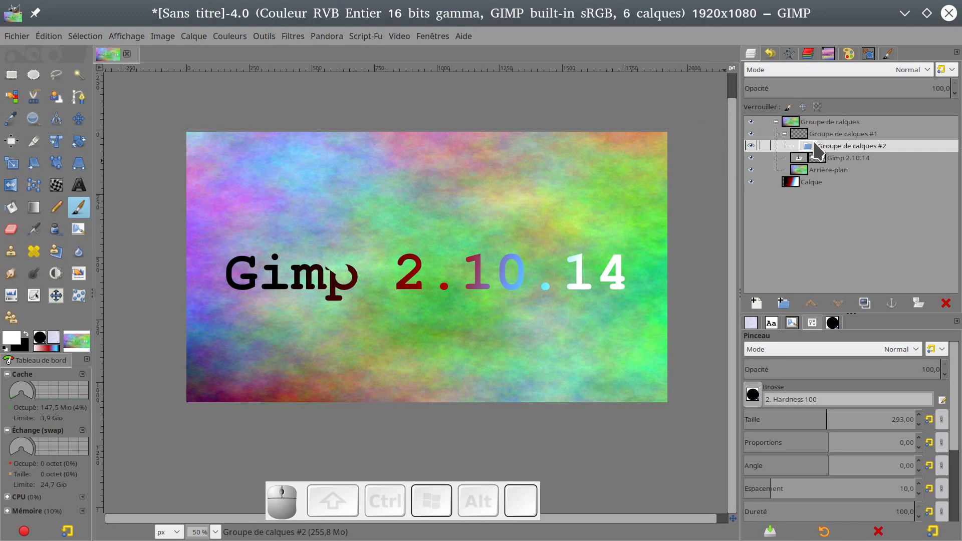
click(946, 303)
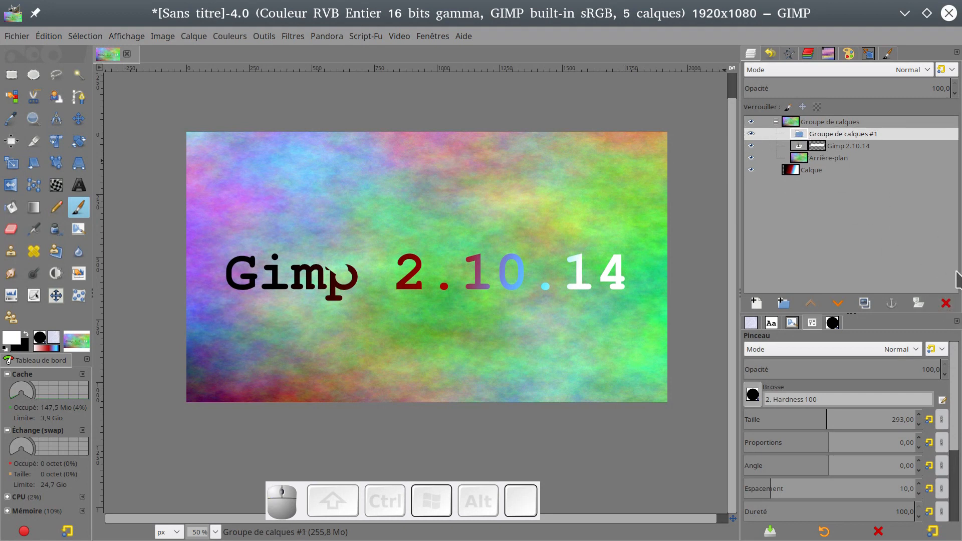
click(945, 303)
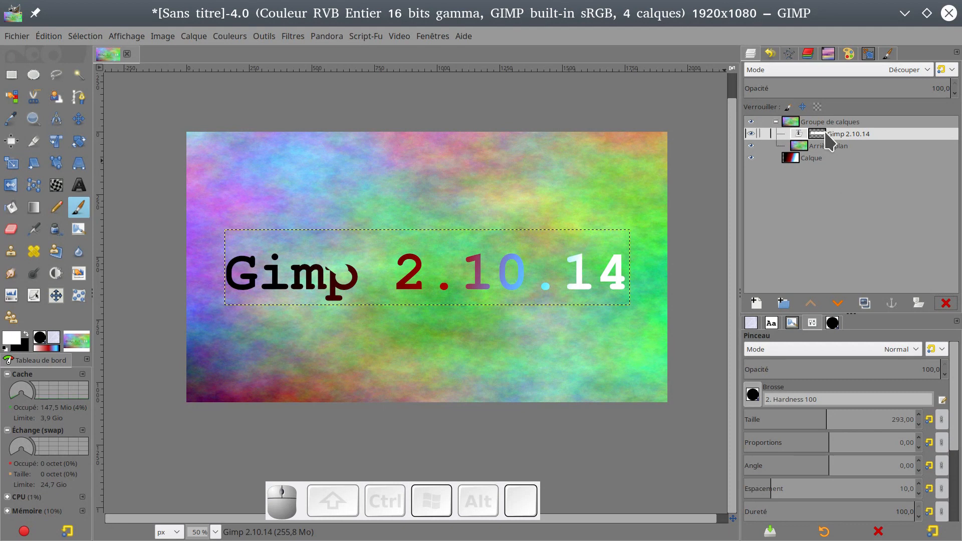
Delete the layer mask from the Gimp 2.10.14 text layer
right_click(822, 138)
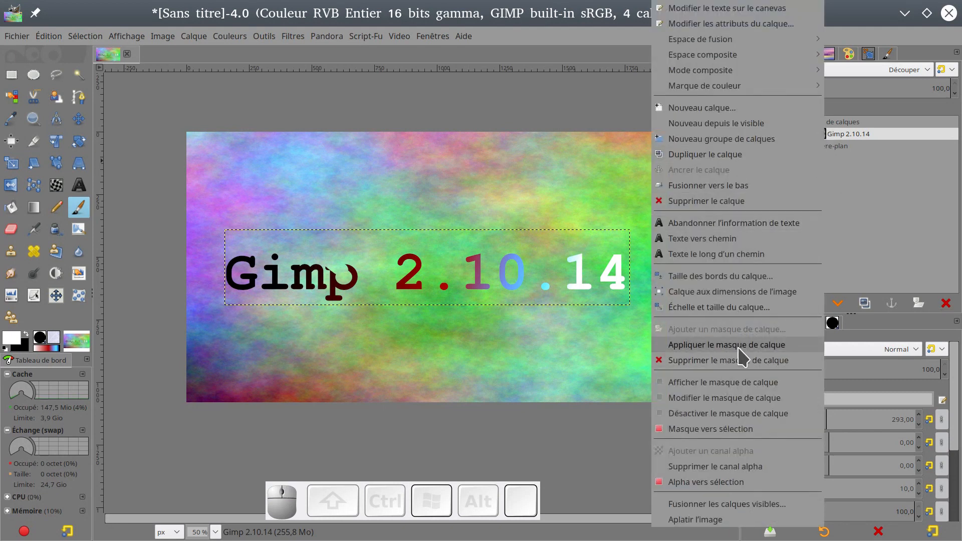
click(766, 346)
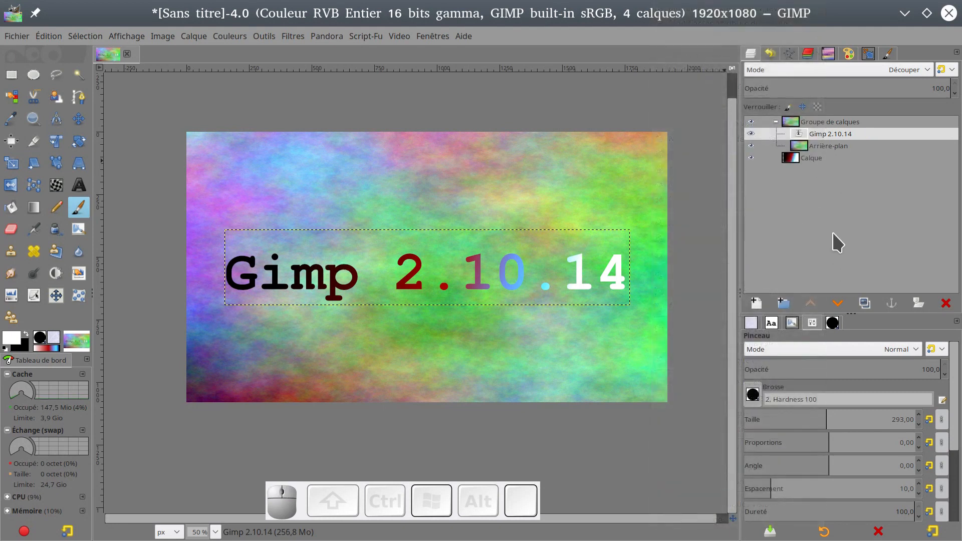
Select the Calque layer, collapse the layer group, and hide and show Calque to compare the cut-out text
click(798, 163)
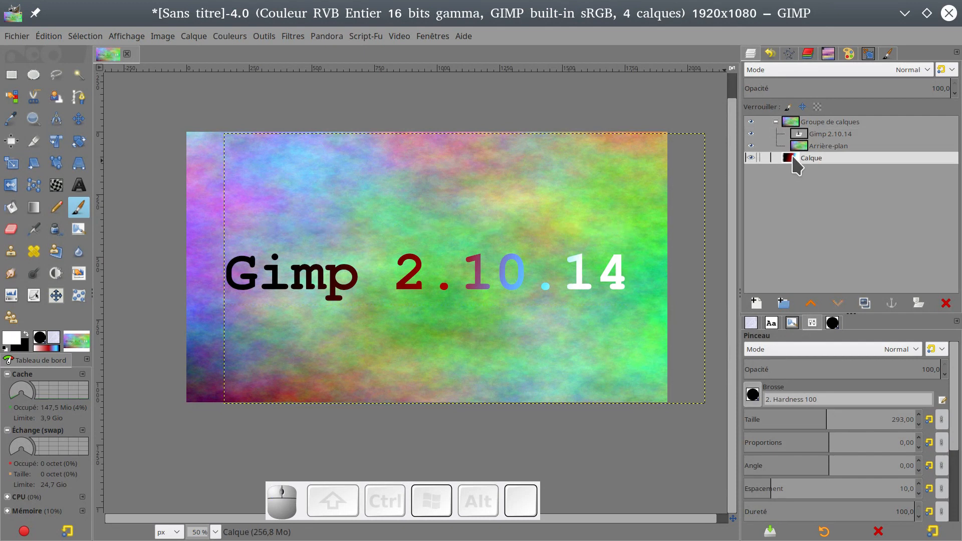
click(776, 121)
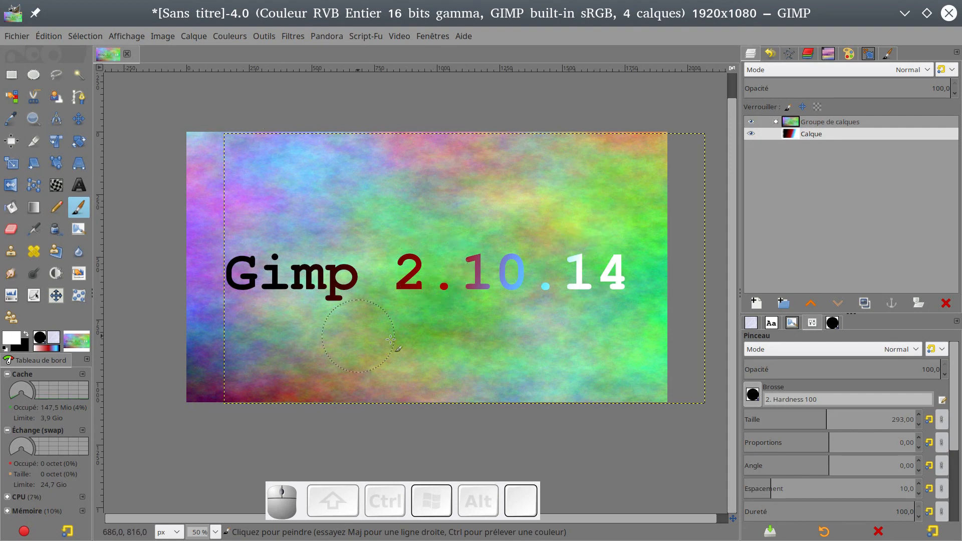
click(751, 134)
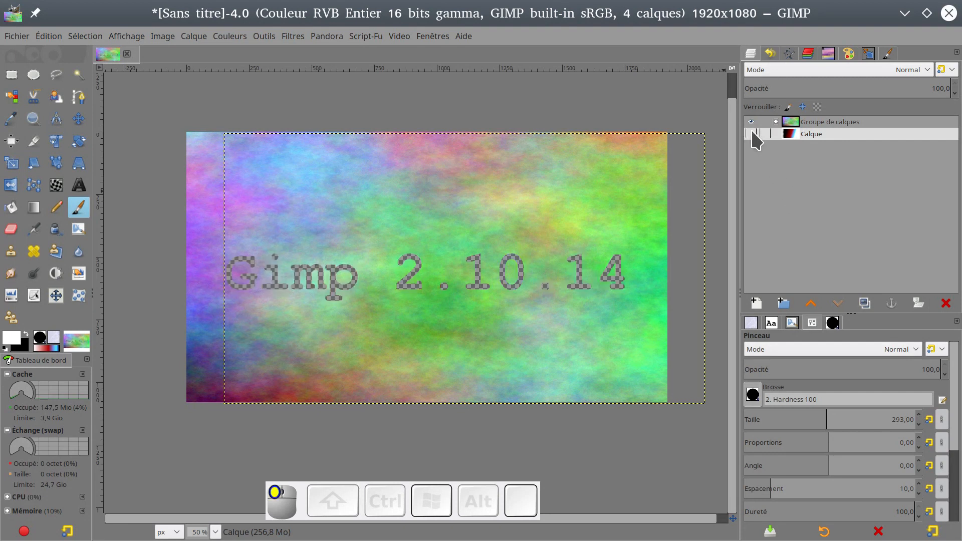
click(751, 134)
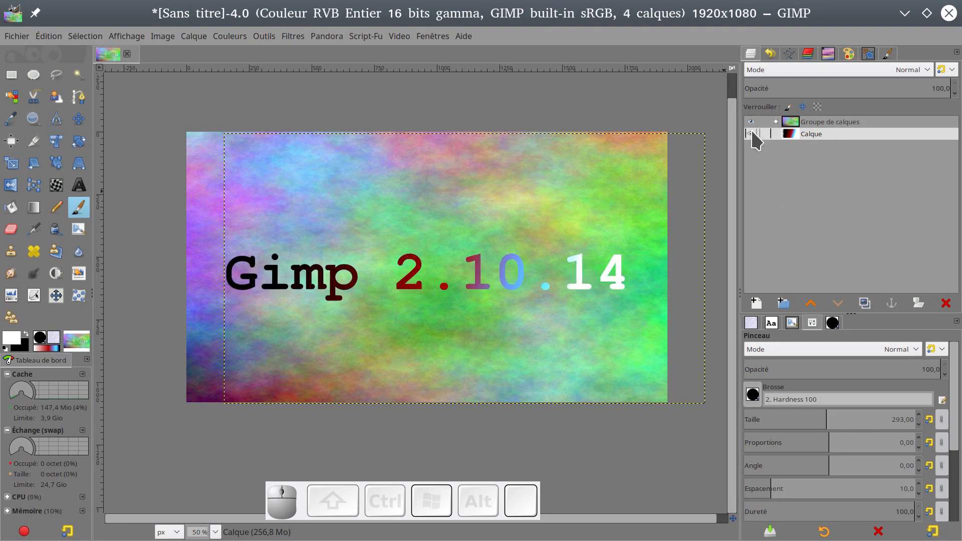
Create a 1920 x 1080 px layer filled with Couleur d'arrière-plan above the Calque layer
click(757, 301)
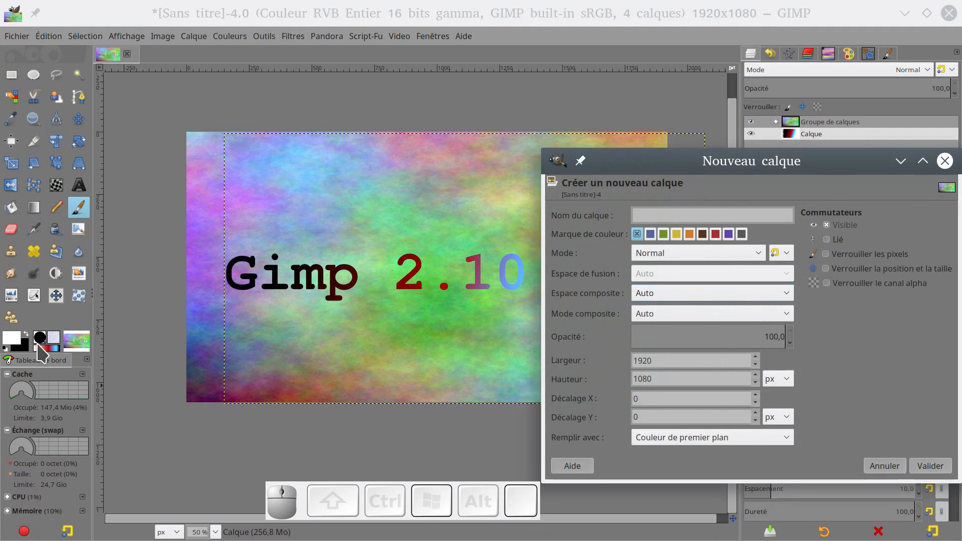
click(786, 439)
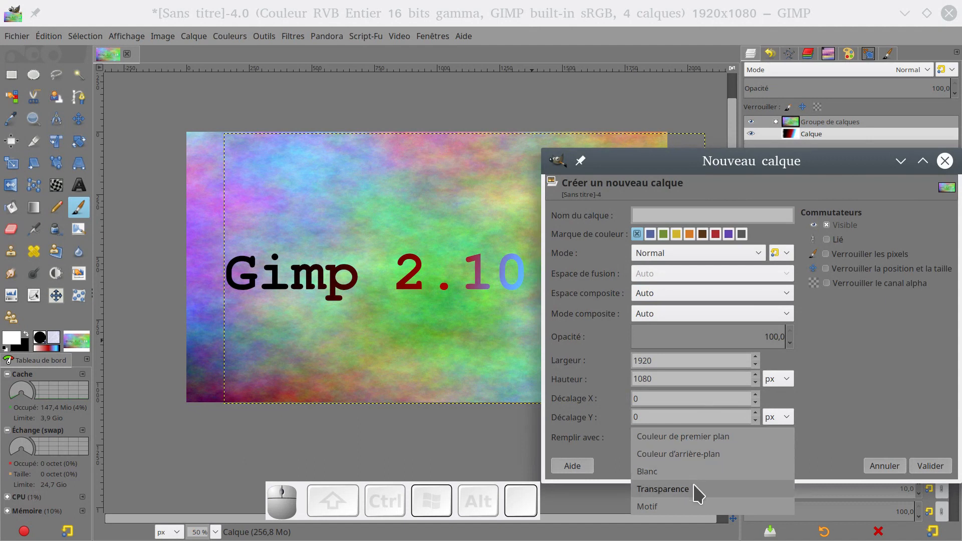
click(720, 454)
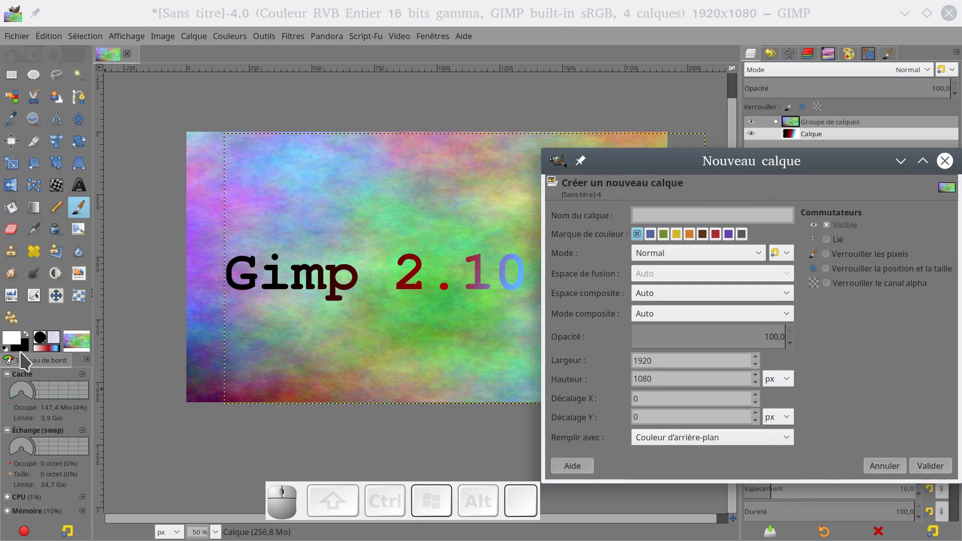
click(930, 466)
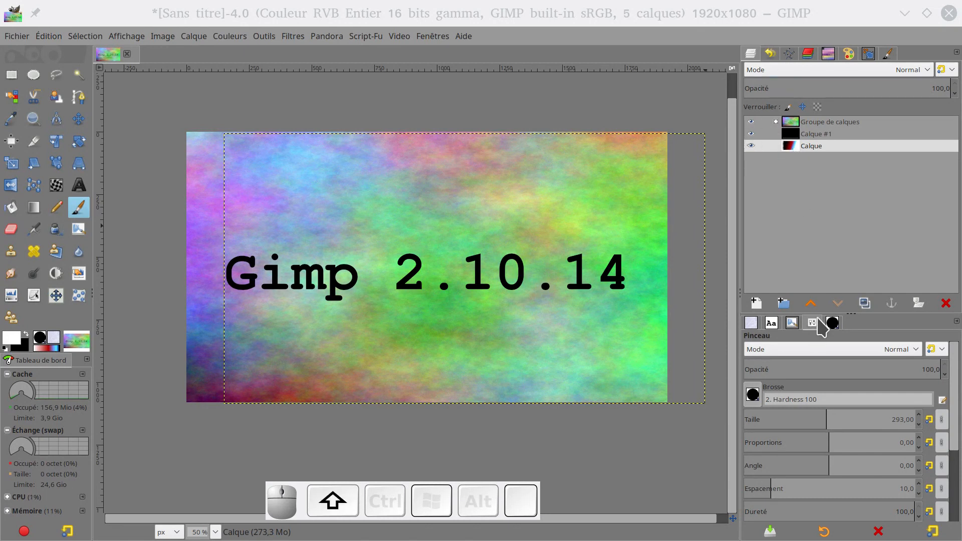
Move the Calque layer straight to the top of the stack and lower it one rank at a time to the bottom
shift+click(811, 303)
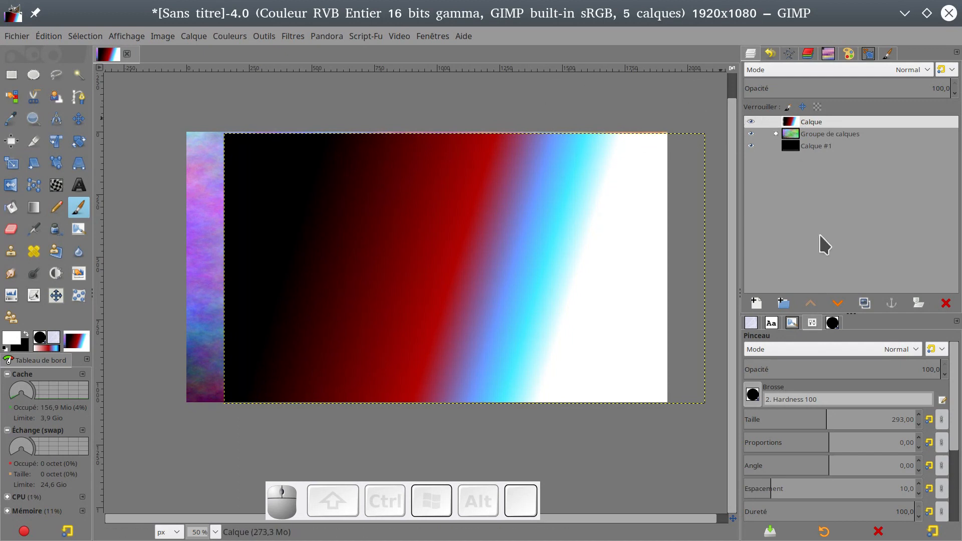
click(837, 305)
click(837, 304)
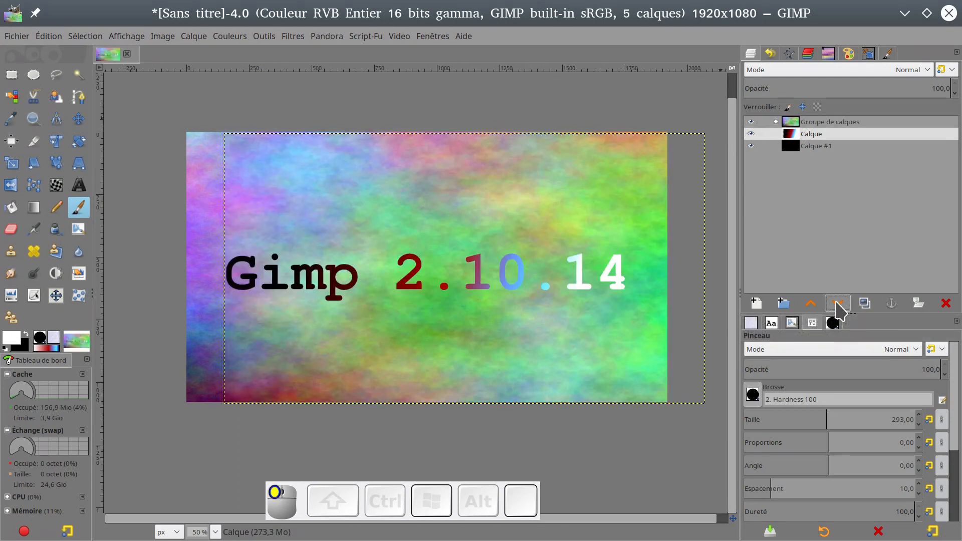
Raise the Calque layer rank by rank to the top and send it directly to the bottom of the stack
click(811, 304)
click(812, 304)
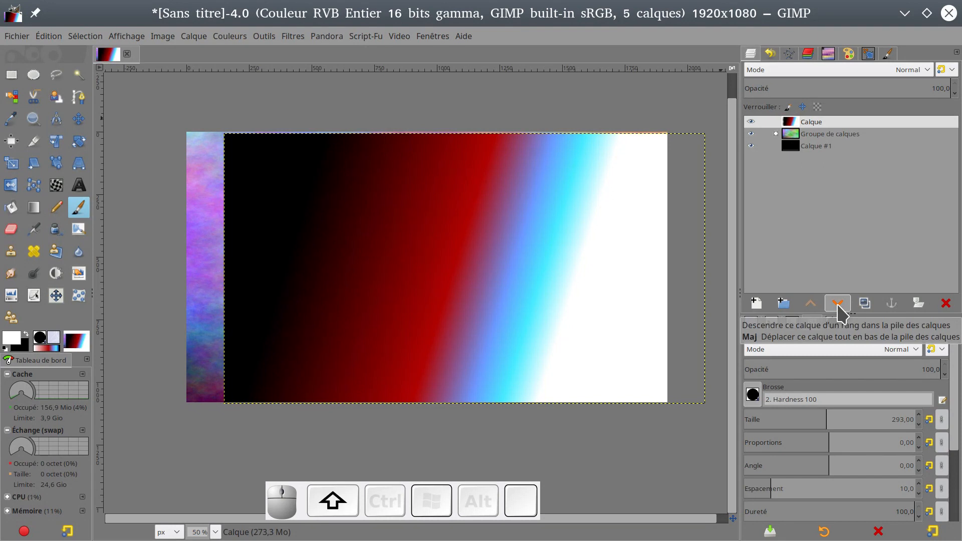
shift+click(839, 305)
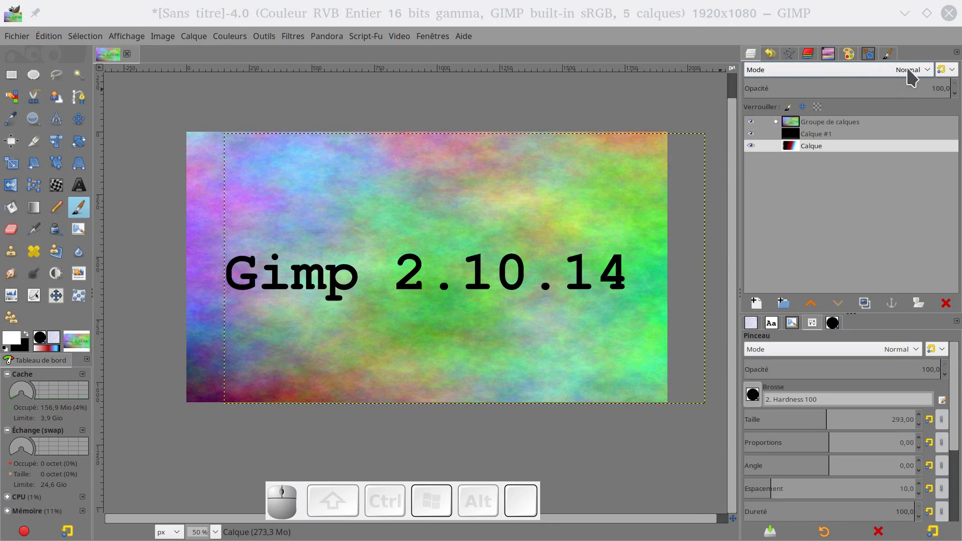
Review the available blend modes for the Calque layer and switch to Firefox to consult the GIMP documentation page Modes de calque
click(931, 80)
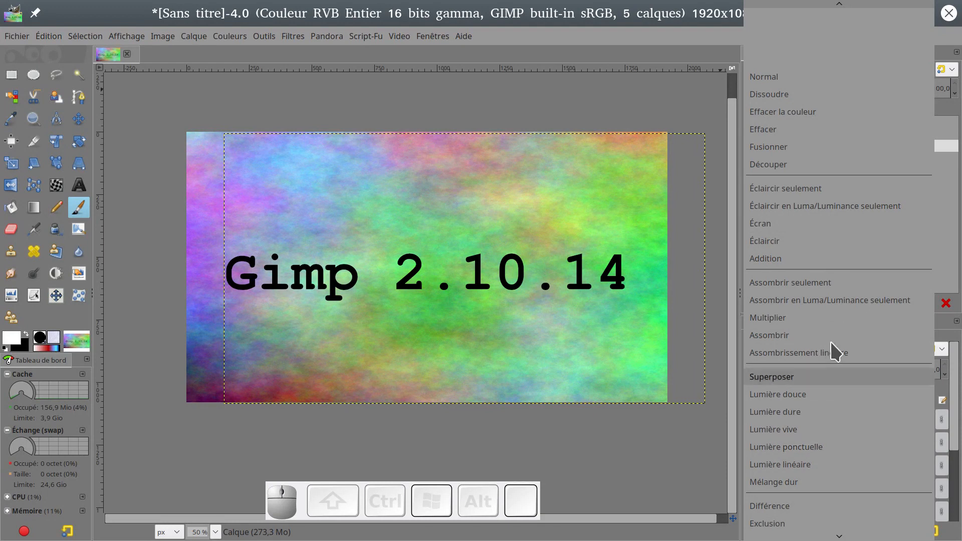
click(704, 91)
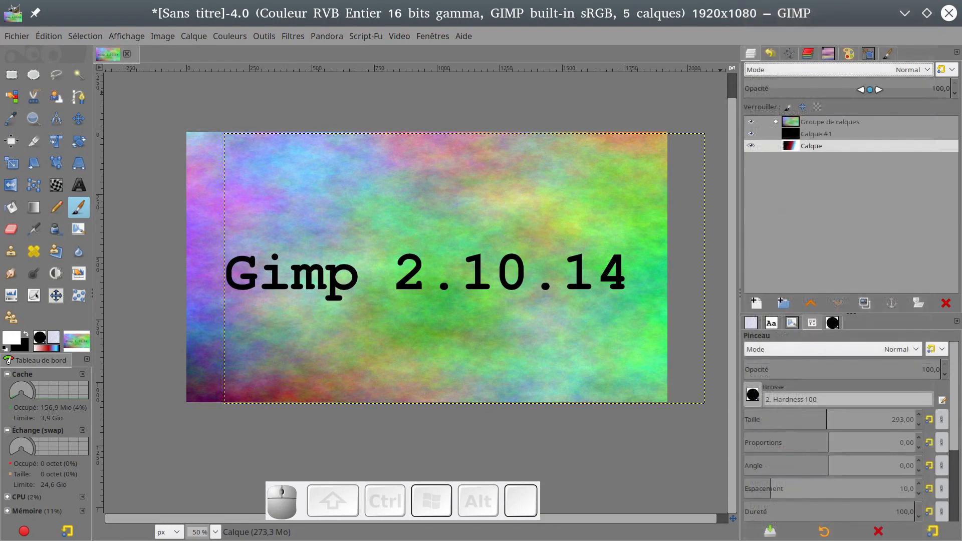
drag(1, 182, 558, 2)
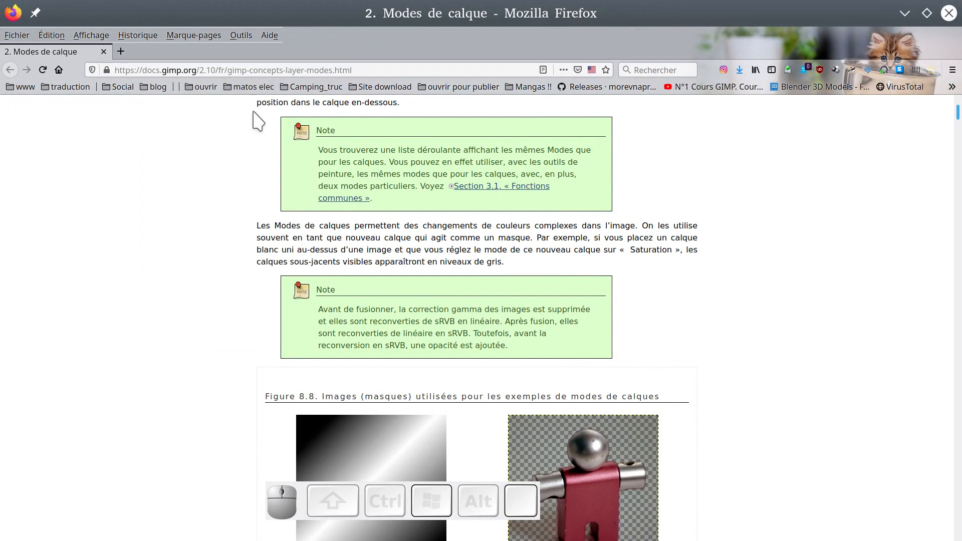
Examine the layer mode examples in the documentation, from Normal and Dissoudre through Multiplier to Soustraction, and return to GIMP
scroll(698, 247, down, 4)
scroll(711, 305, down, 5)
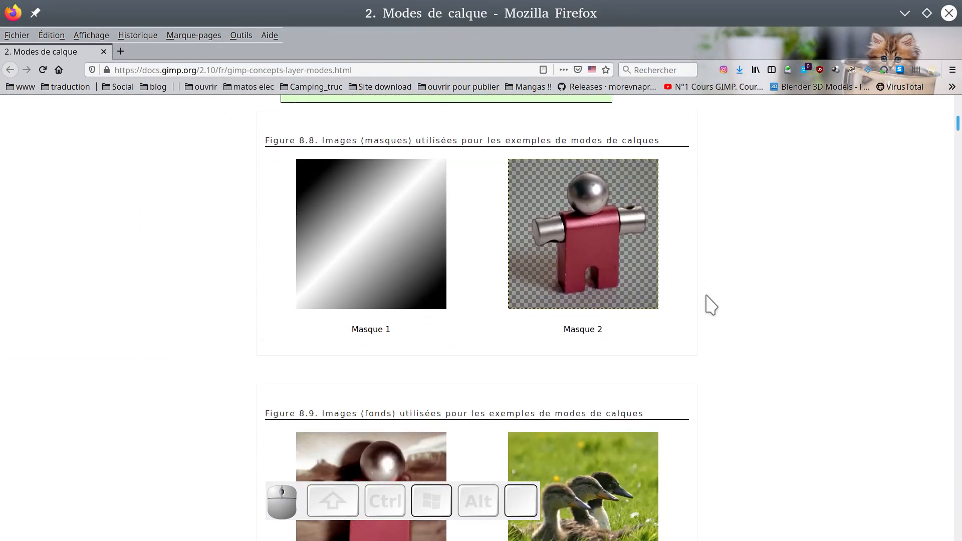
scroll(365, 298, down, 8)
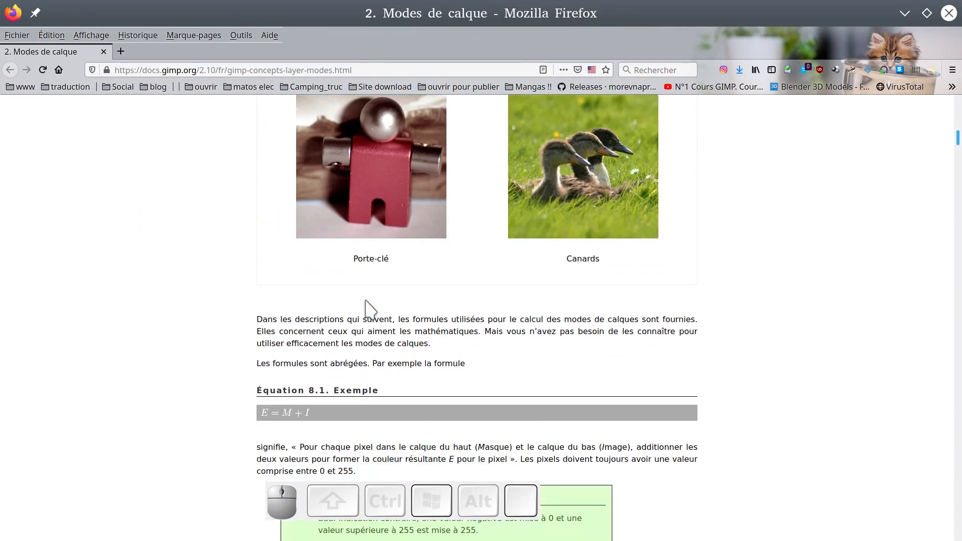
scroll(367, 300, down, 5)
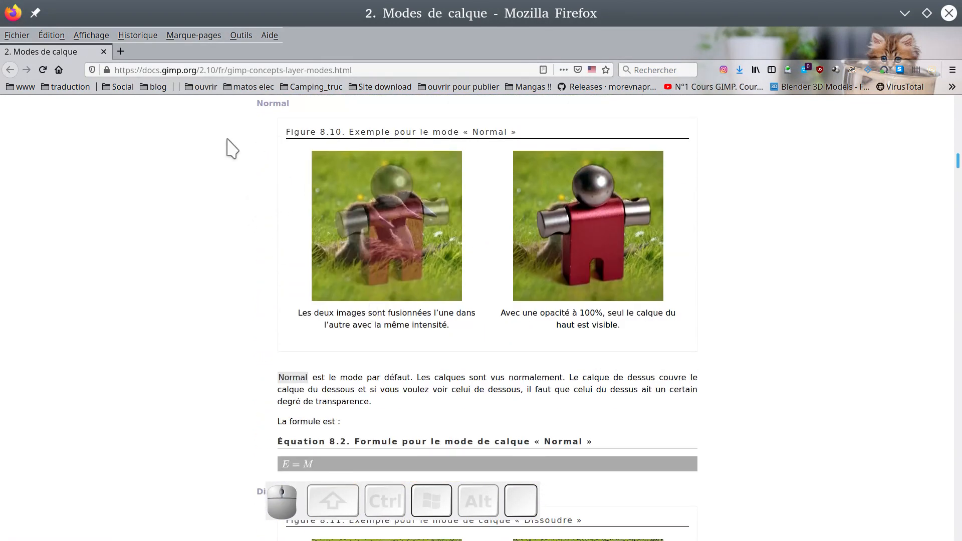
scroll(455, 195, down, 5)
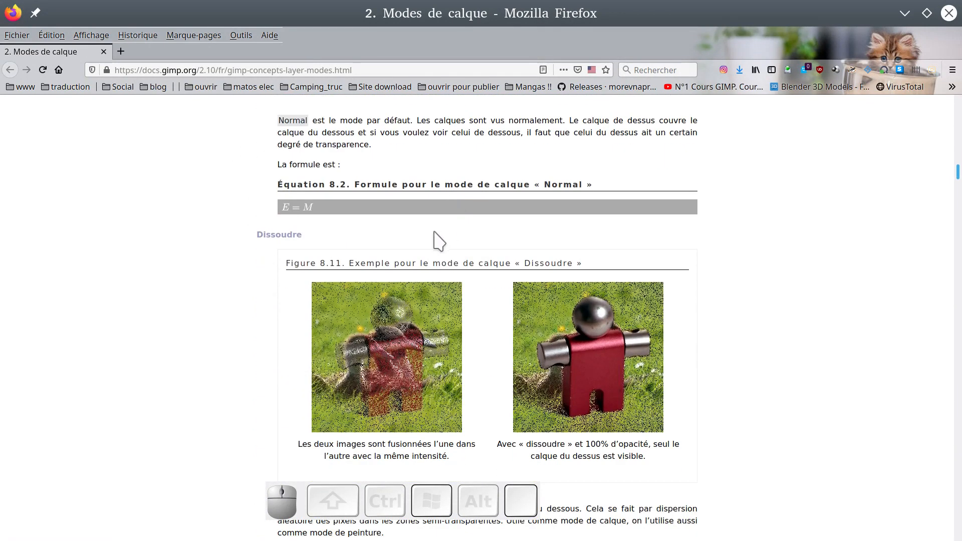
scroll(434, 235, down, 1)
scroll(547, 277, down, 5)
scroll(552, 279, down, 5)
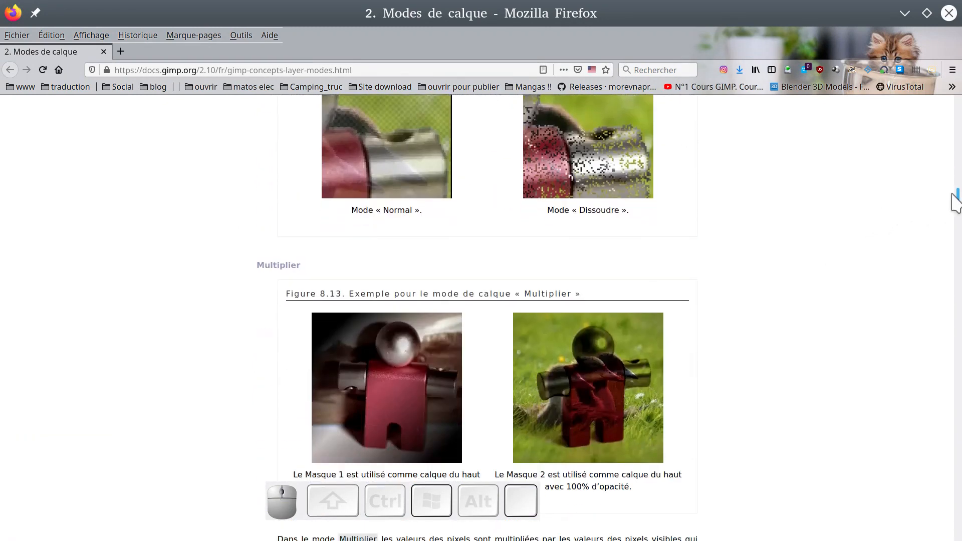
drag(959, 206, 960, 437)
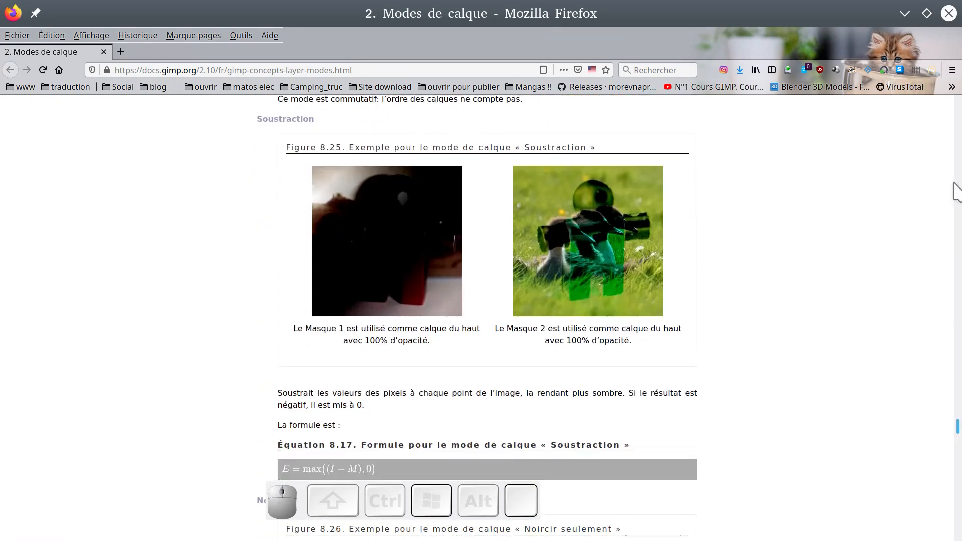
click(949, 13)
Try Calque #1 at 62,8 opacity with Groupe de calques hidden, and restore the layer's opacity to 100
click(810, 133)
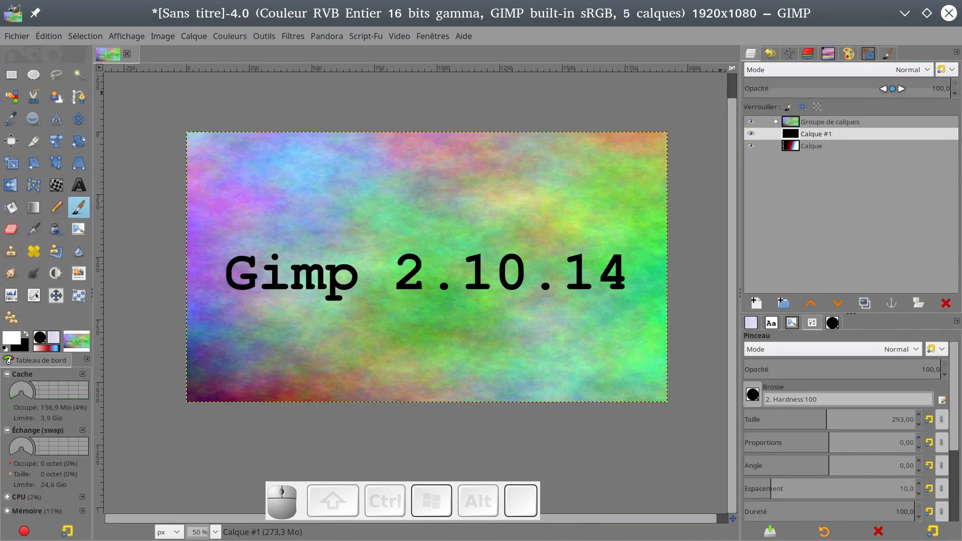
mouse_move(877, 89)
mouse_down()
mouse_move(845, 91)
mouse_move(874, 89)
mouse_up()
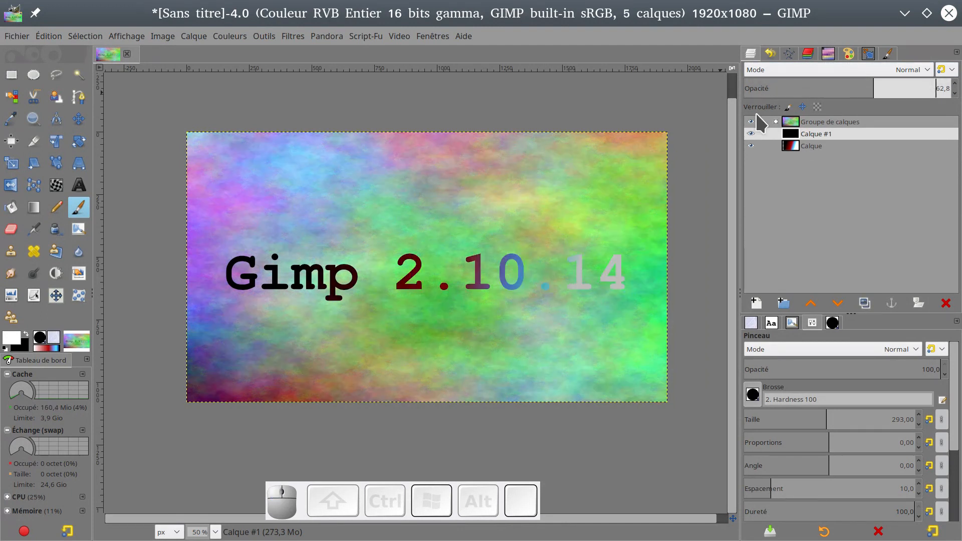
click(750, 122)
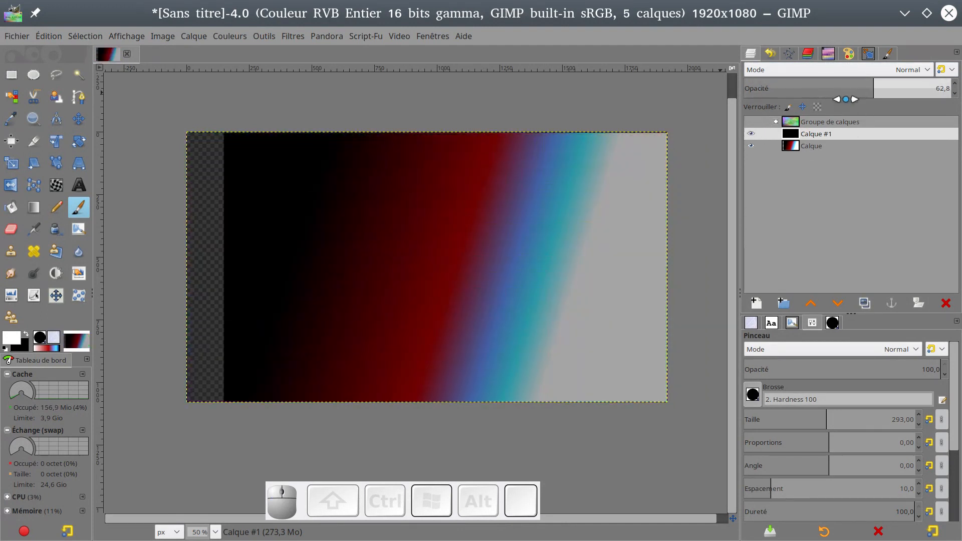
drag(873, 86, 937, 89)
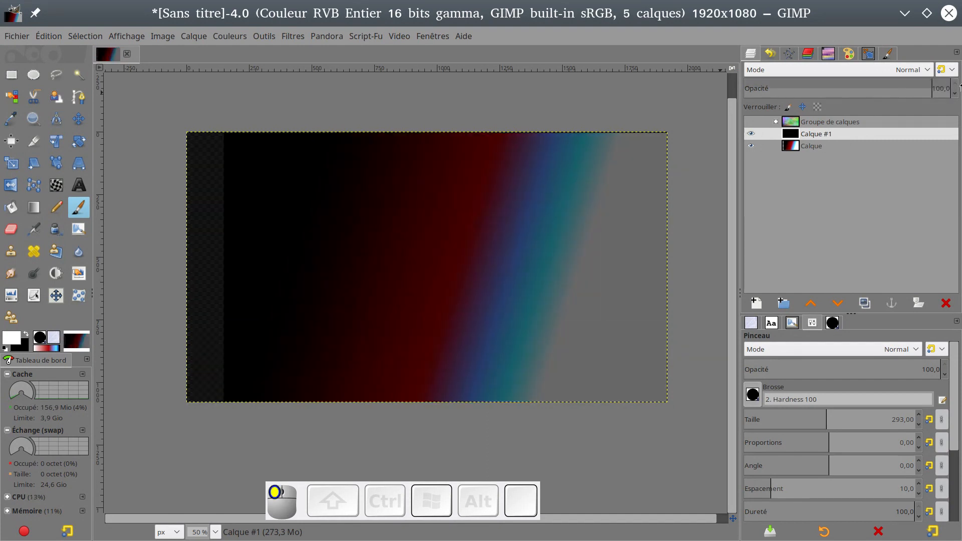
Try the Éclaircir blend mode on Calque #1 and set the layer back to Normal
click(892, 71)
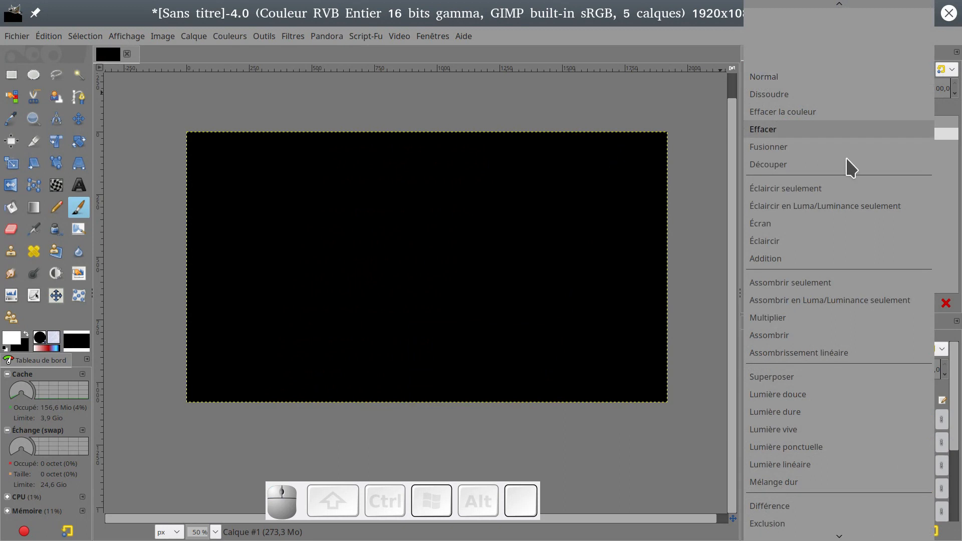
click(795, 242)
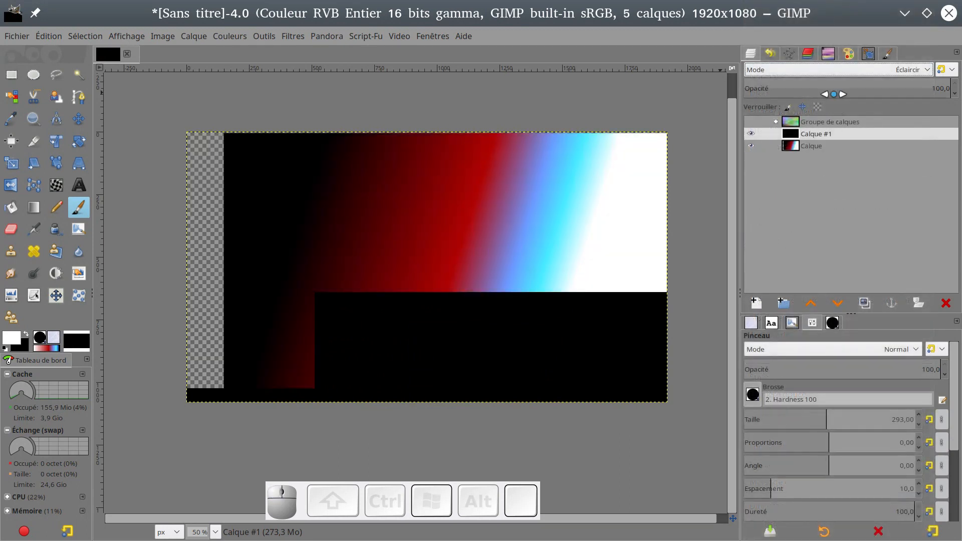
click(751, 134)
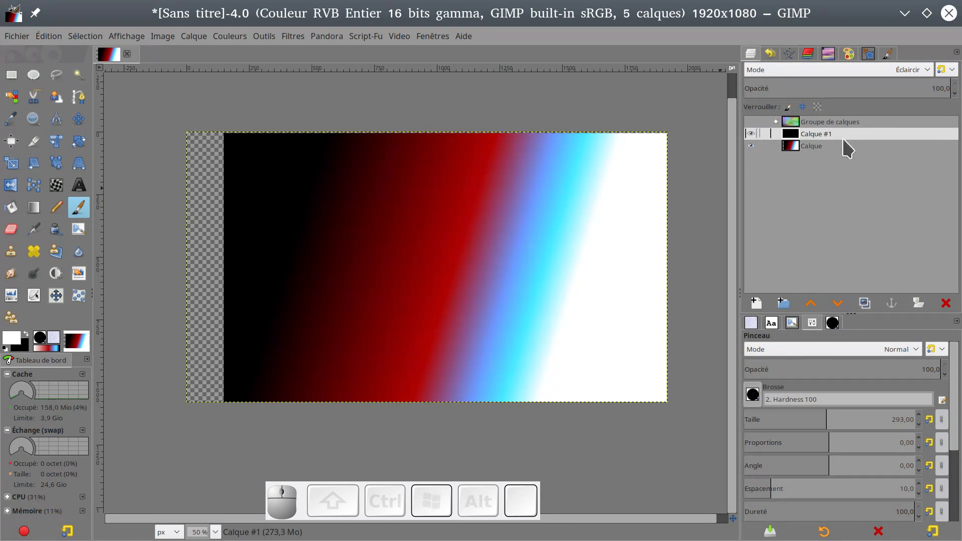
click(927, 69)
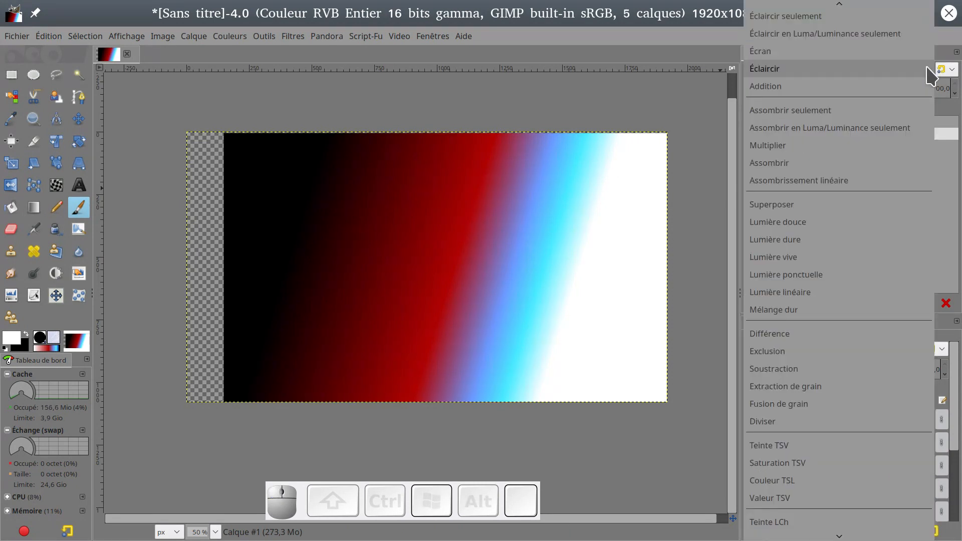
scroll(827, 115, up, 5)
scroll(820, 122, up, 1)
click(787, 23)
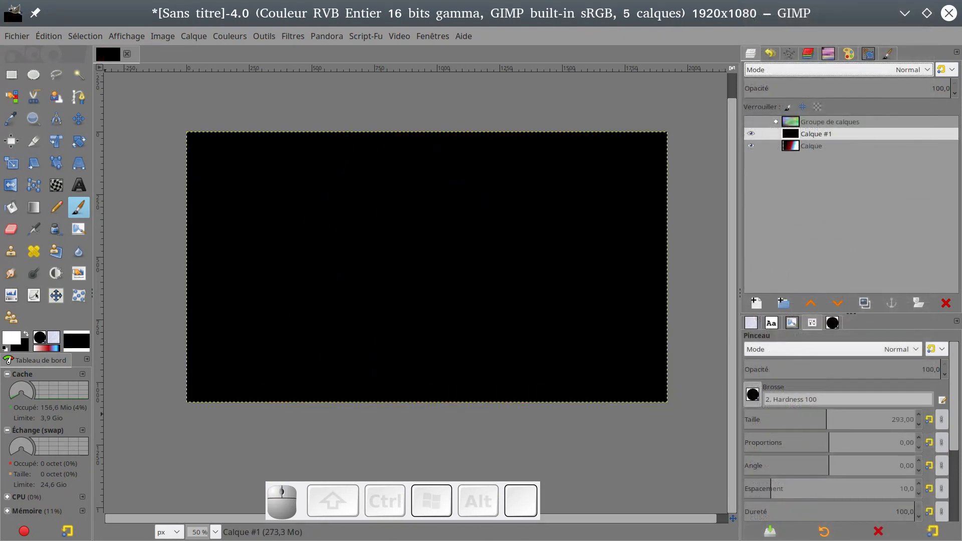
Review the modes in the attributes of Calque #1 and offset the layer by 200 px in X and 100 px in Y
right_click(844, 133)
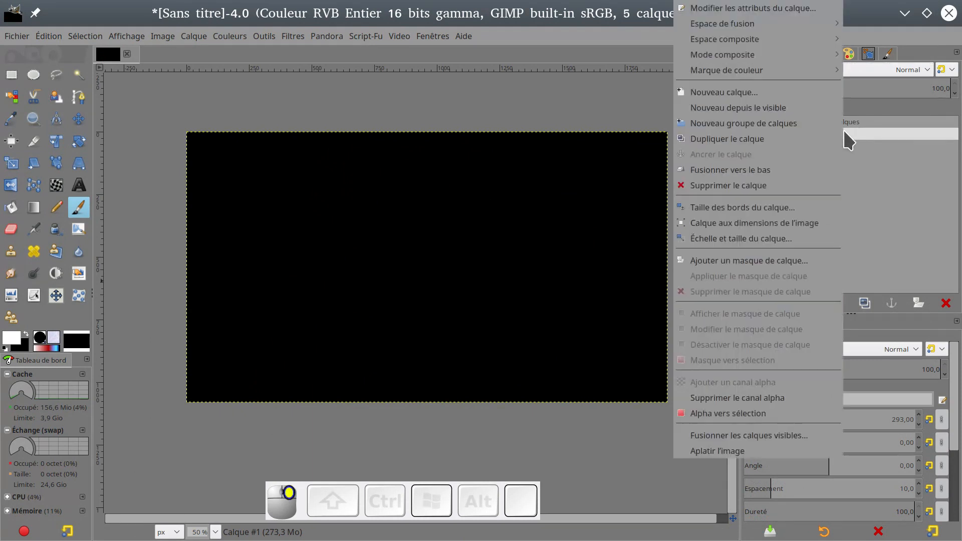
click(794, 11)
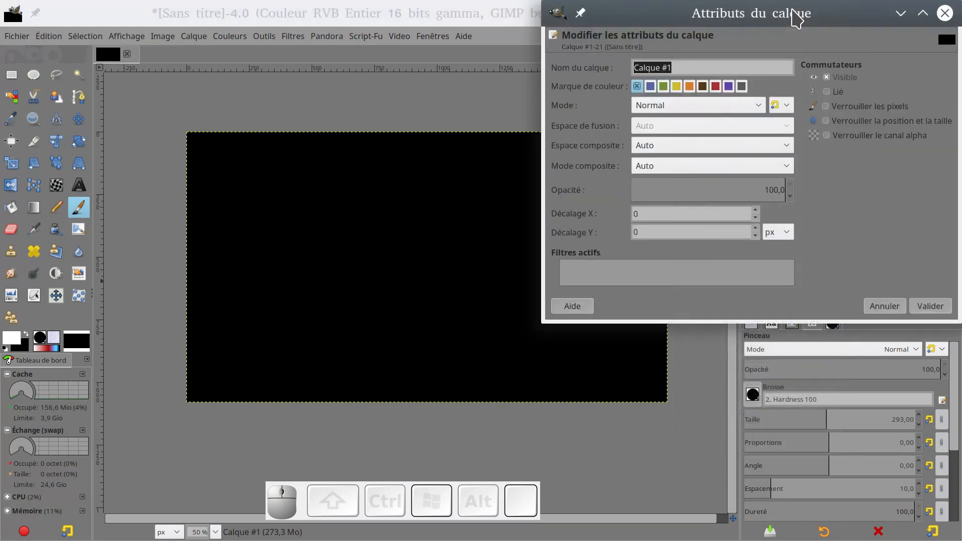
click(755, 105)
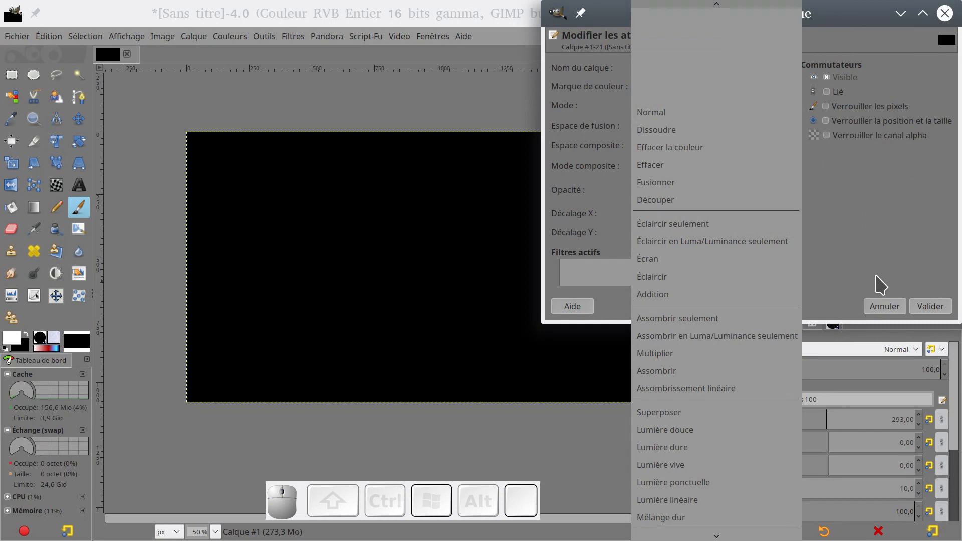
click(865, 262)
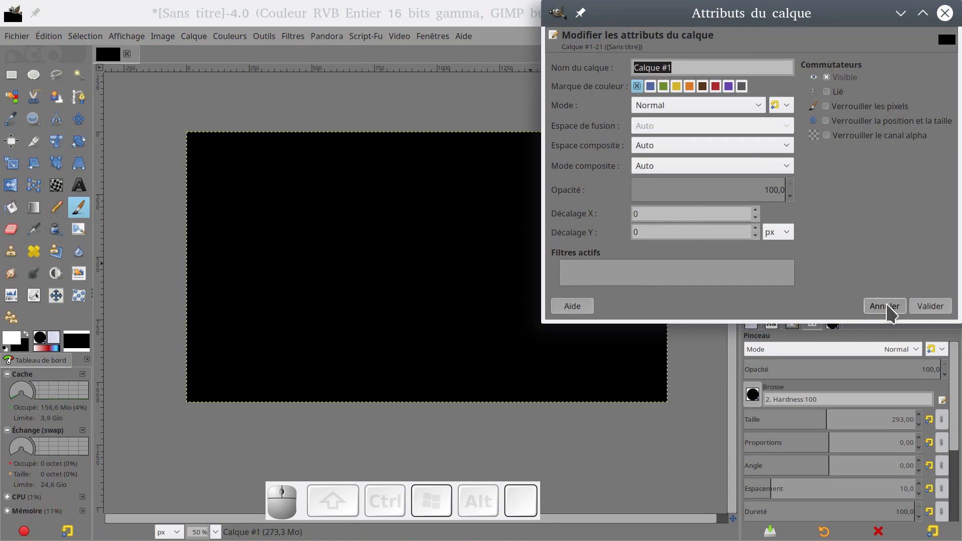
drag(687, 217, 617, 208)
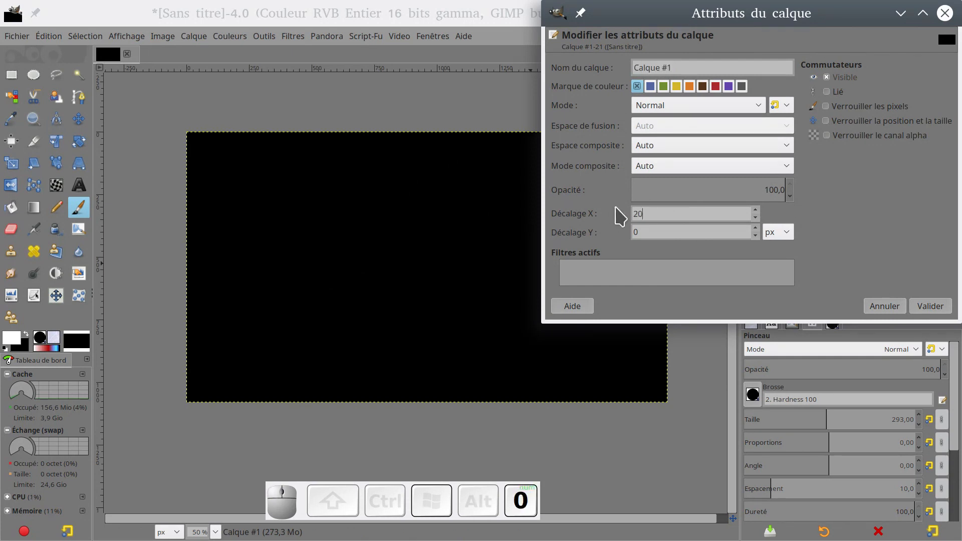
key(Return)
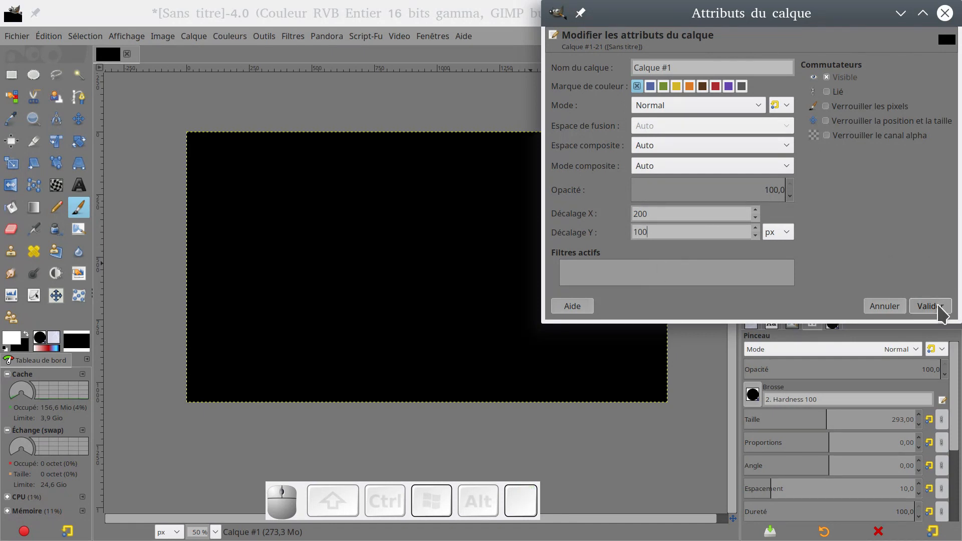
click(938, 307)
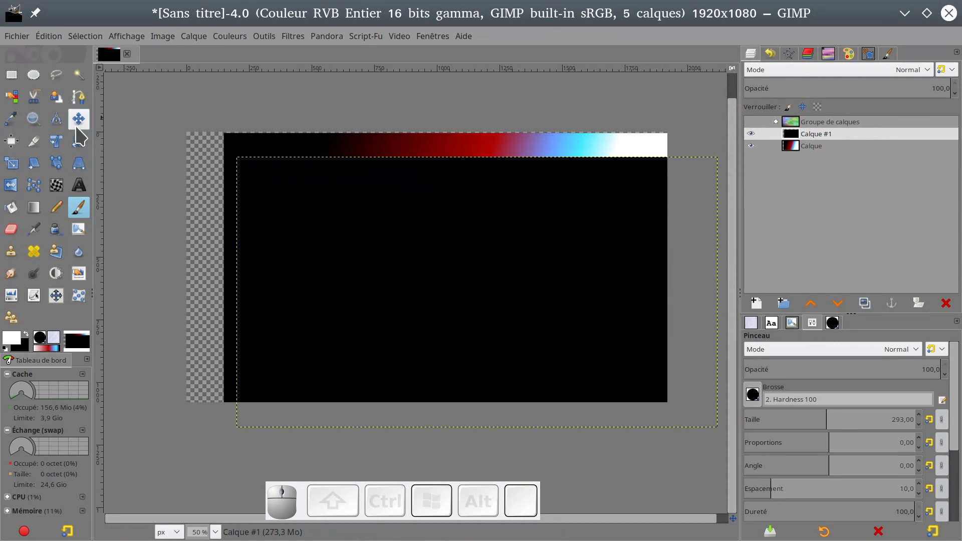
Center Calque #1 vertically and horizontally relative to the image with the Alignment tool
click(11, 141)
click(309, 200)
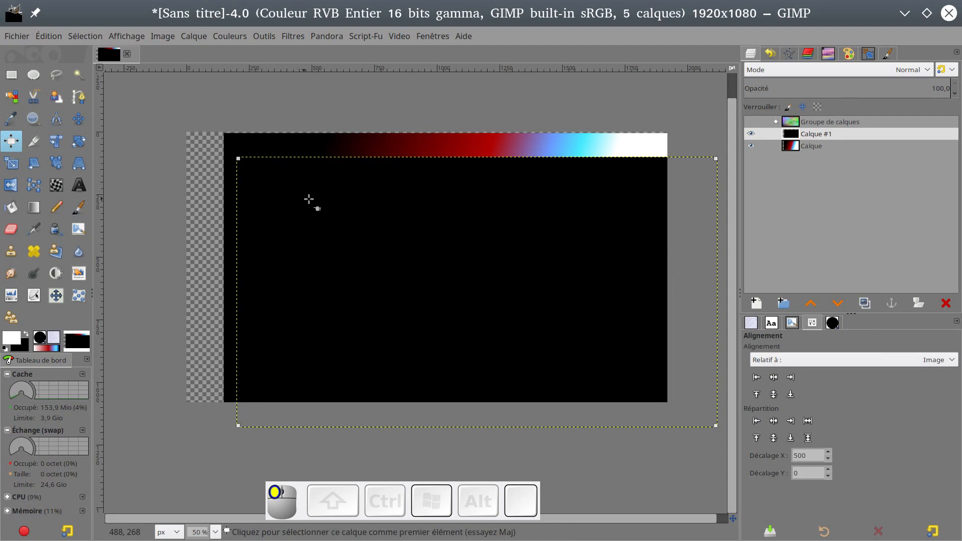
click(774, 395)
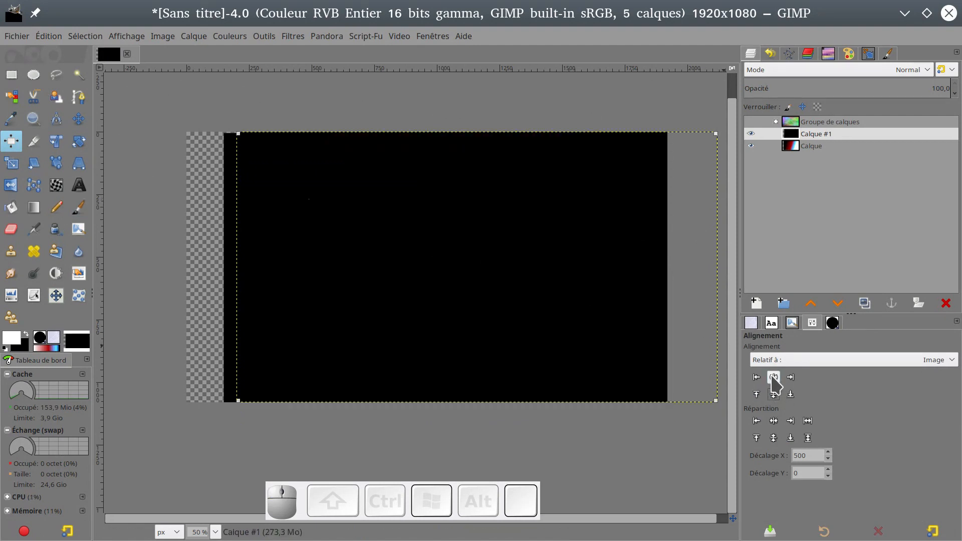
click(774, 377)
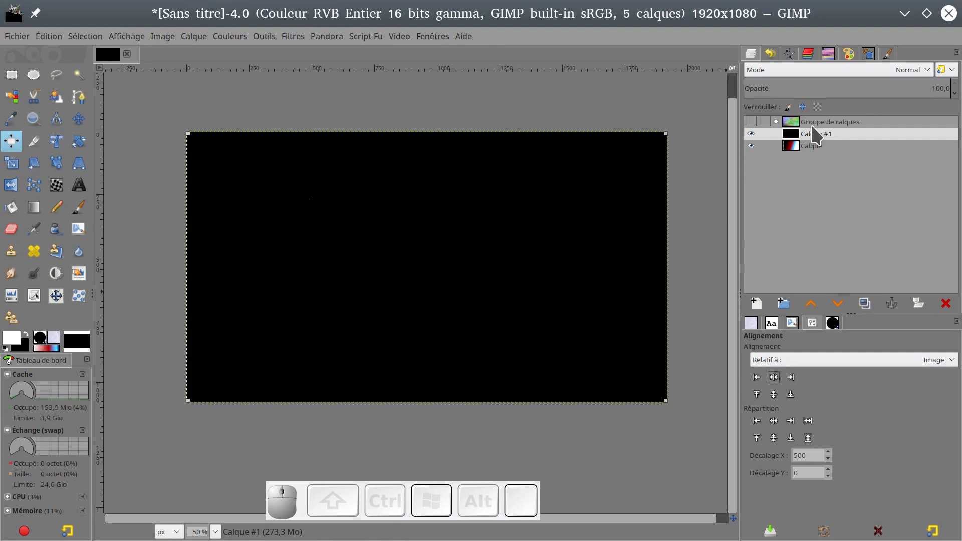
Review the offset fields and their available units in the attributes of Calque #1, and close the dialog
right_click(809, 132)
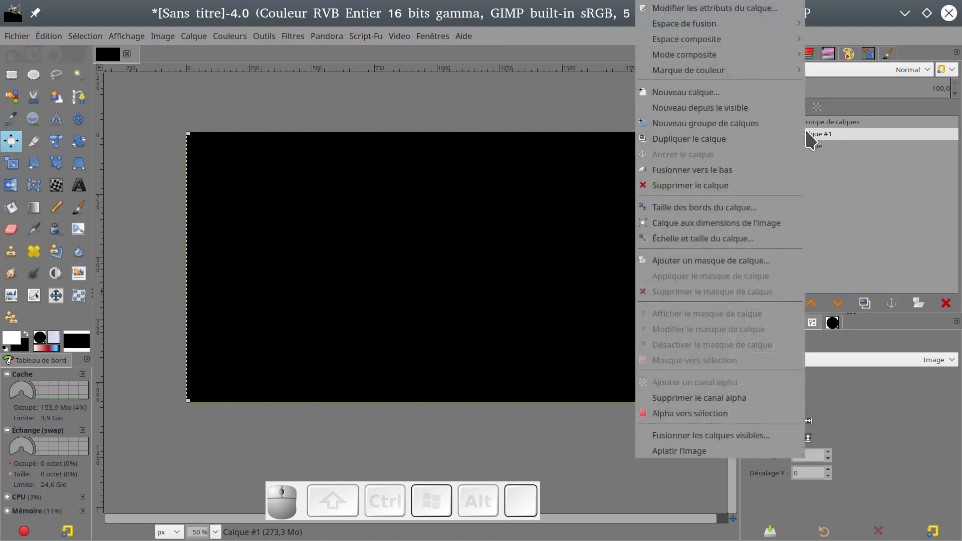
click(763, 10)
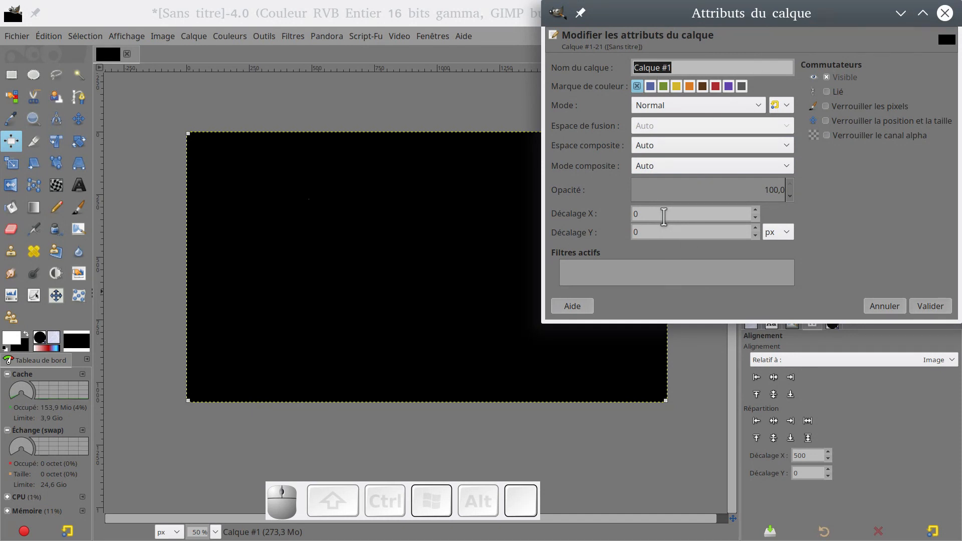
click(636, 231)
key(BackSpace)
text(0)
click(788, 232)
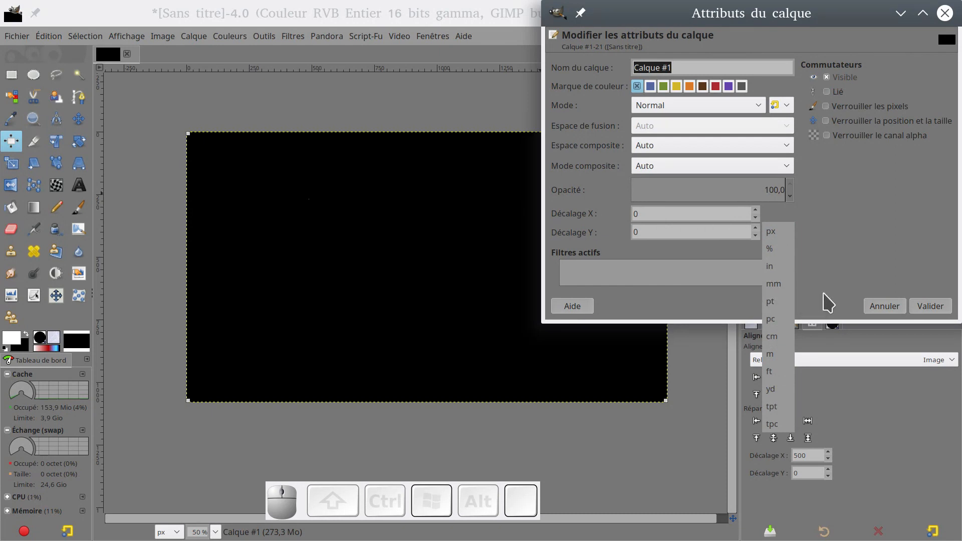
click(939, 309)
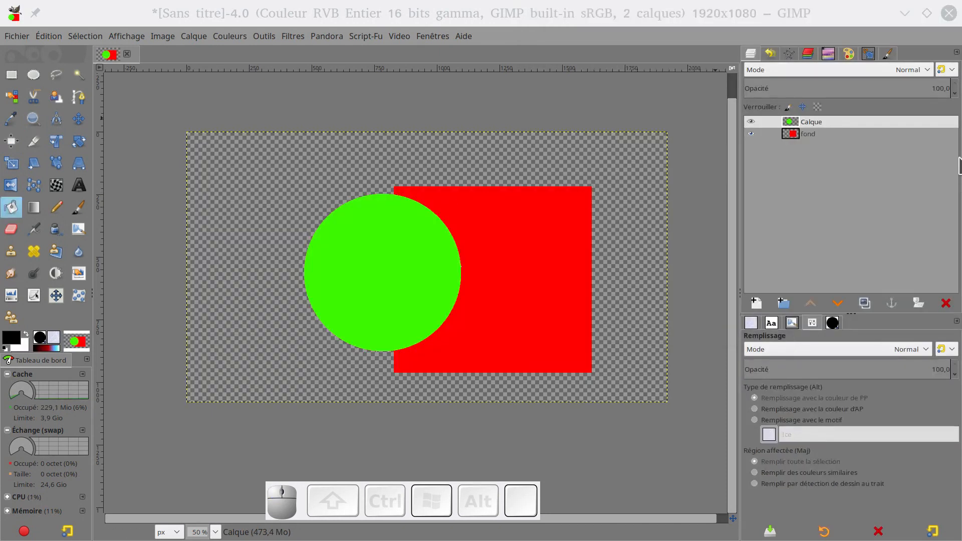
Select the Calque layer with the green circle and toggle its visibility off and on
click(812, 127)
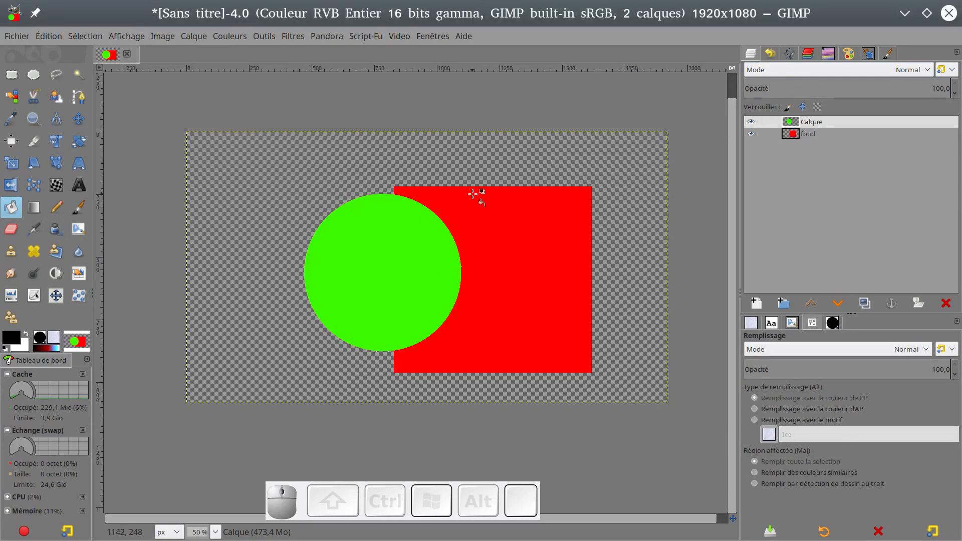
click(751, 122)
click(751, 122)
Review the Espace composite and Mode composite options of the Calque layer and give it the Bleu color tag
right_click(792, 130)
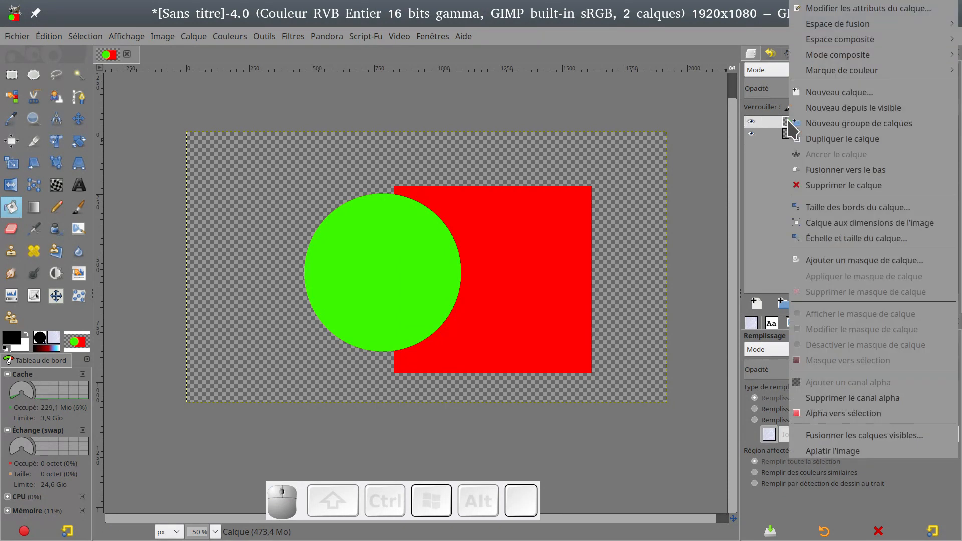
mouse_move(857, 28)
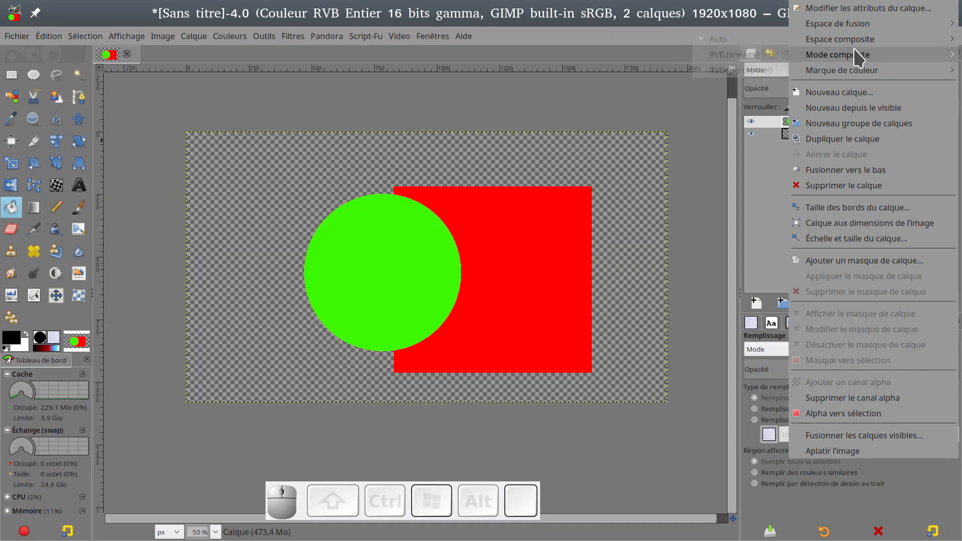
mouse_move(858, 57)
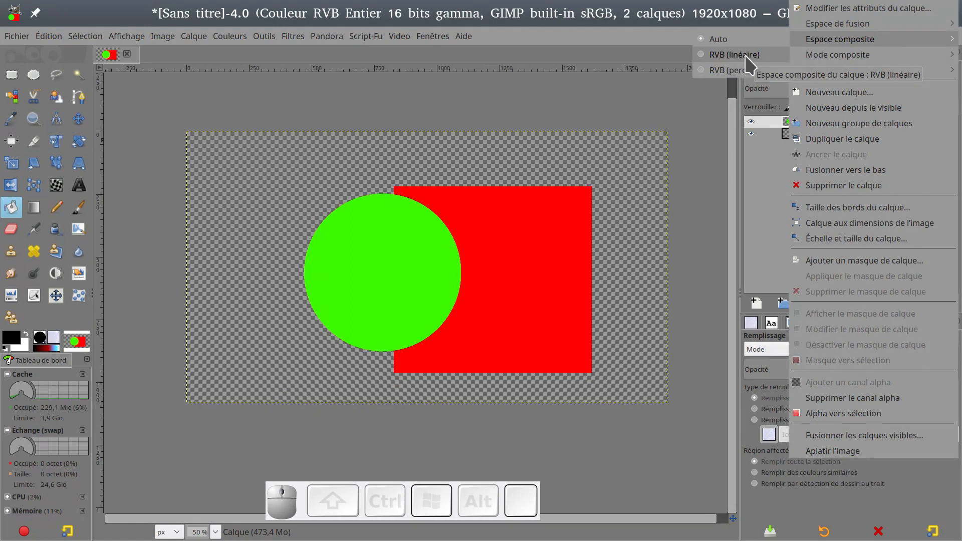
mouse_move(823, 59)
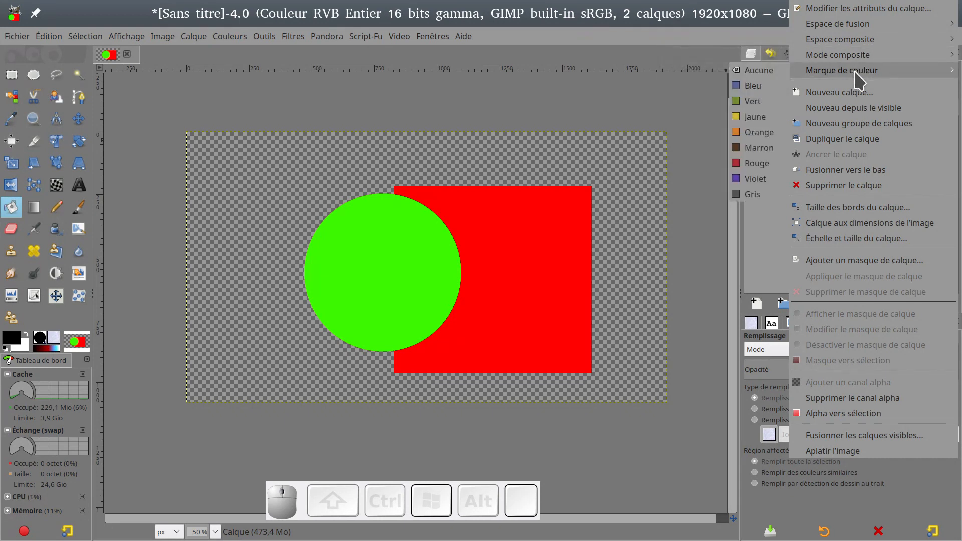
click(747, 86)
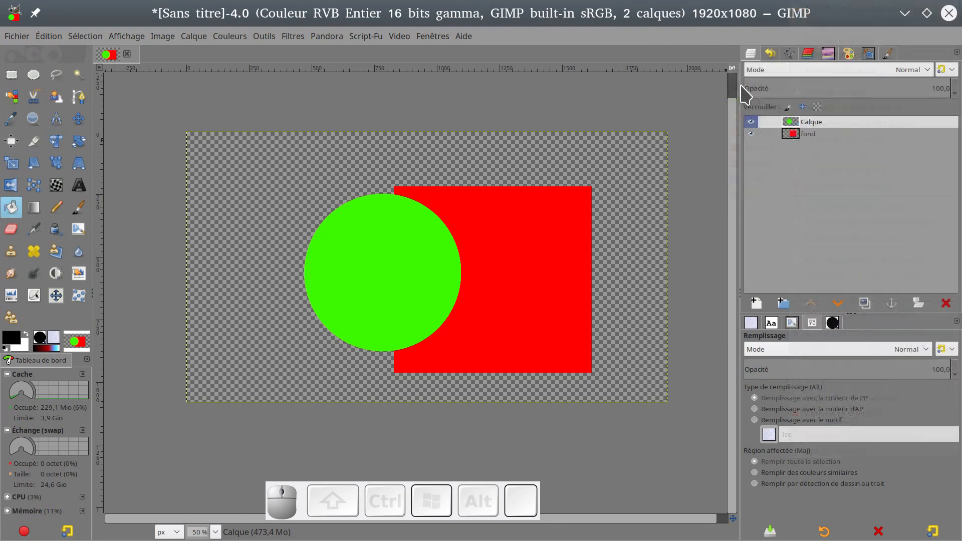
Review the available blend modes and the Mode composite options of the Calque layer without changing them
click(788, 134)
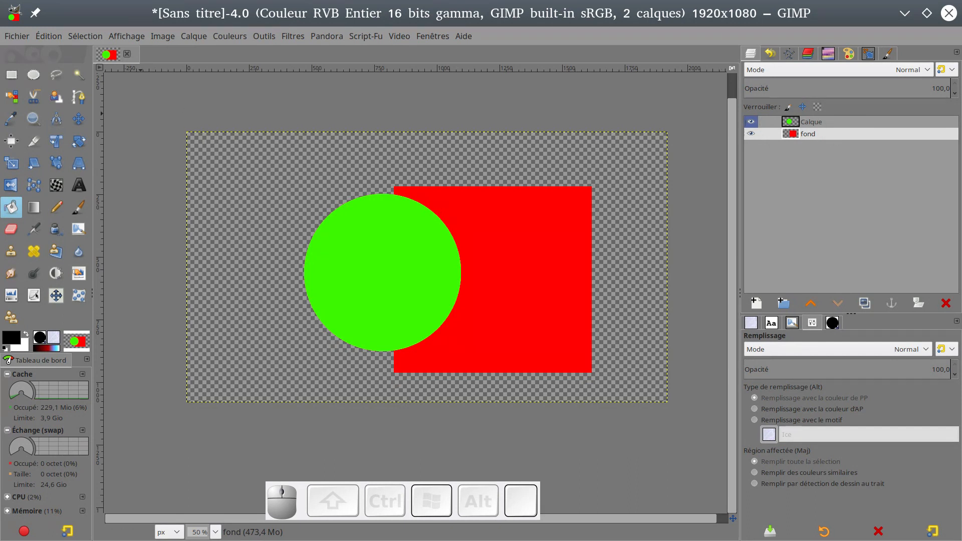
click(0, 113)
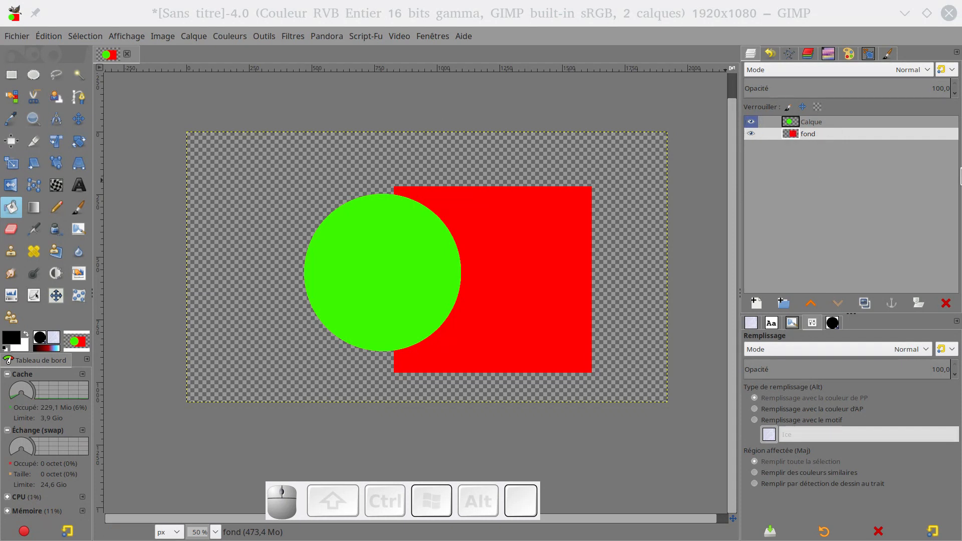
click(793, 121)
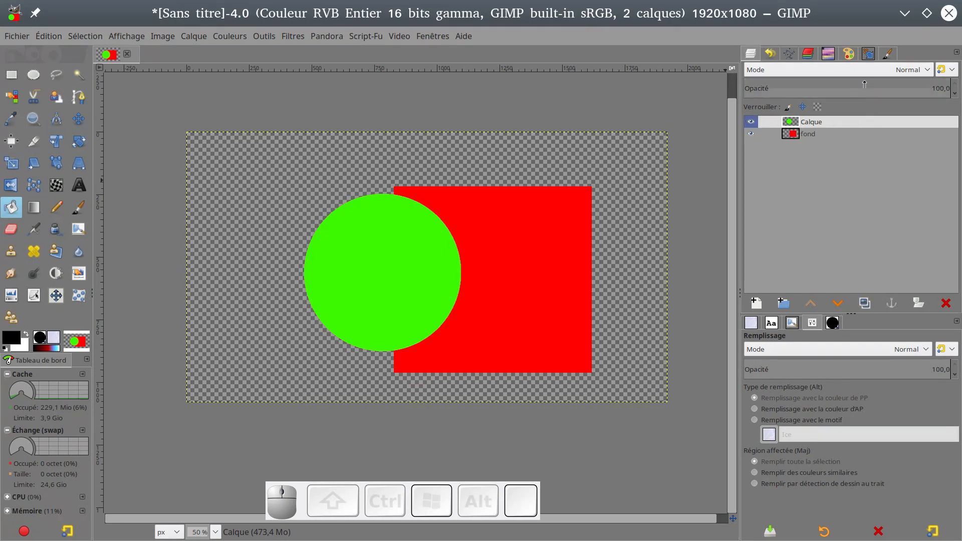
click(808, 69)
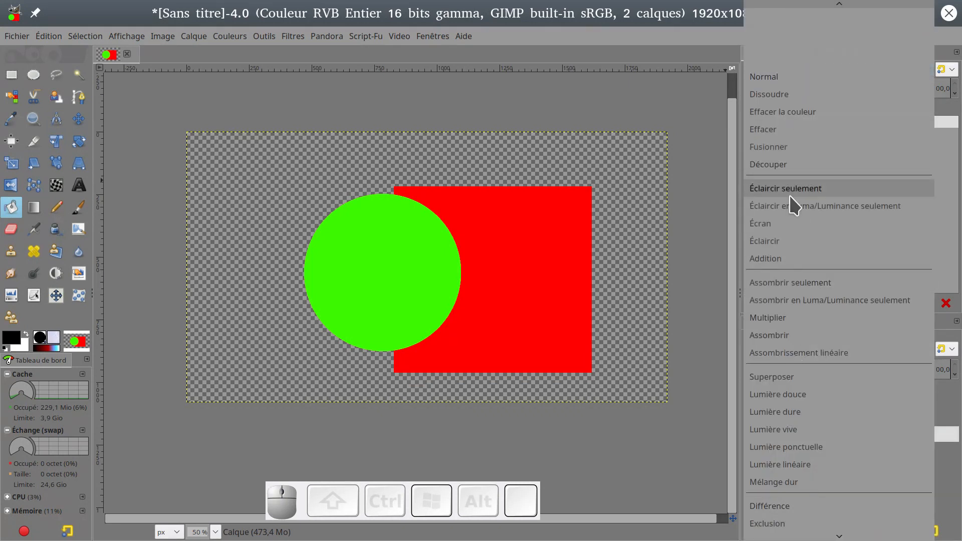
click(735, 106)
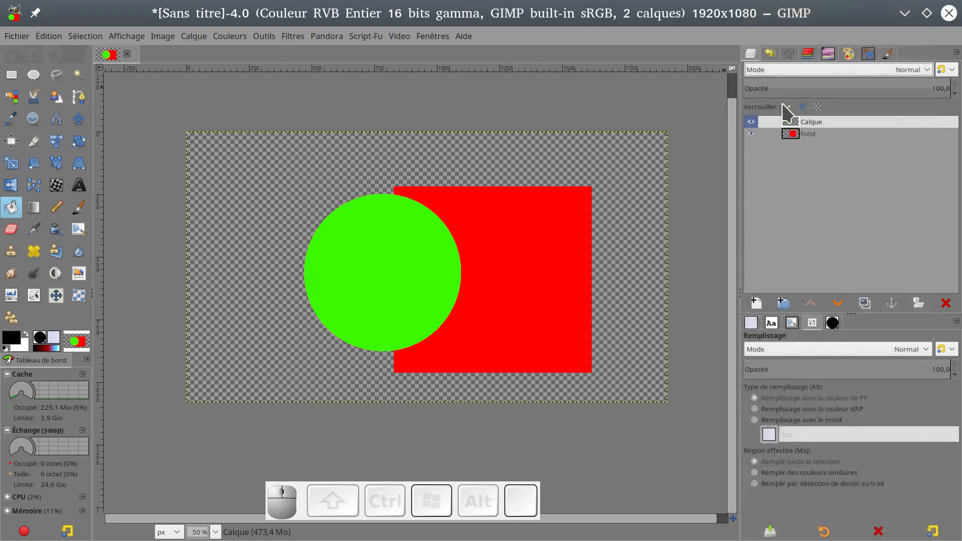
right_click(812, 125)
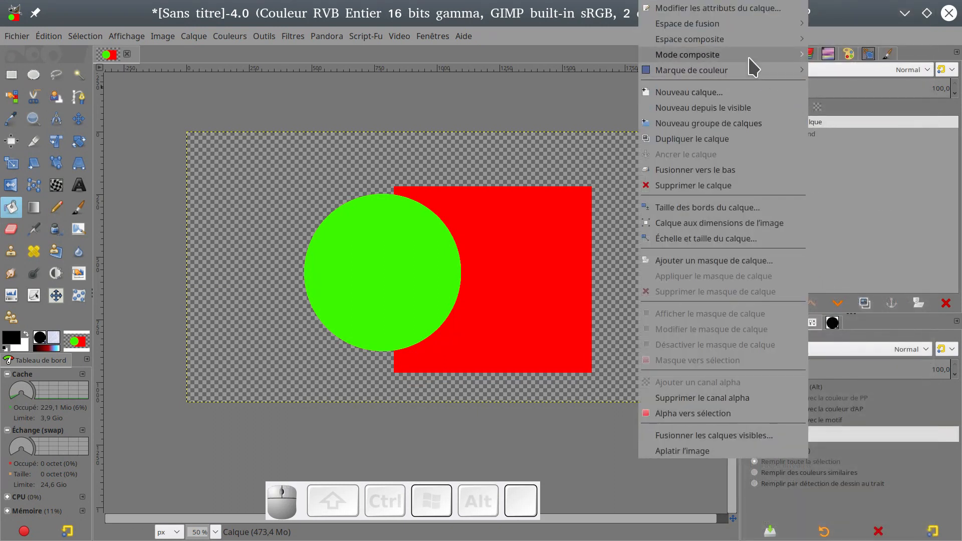
mouse_move(750, 58)
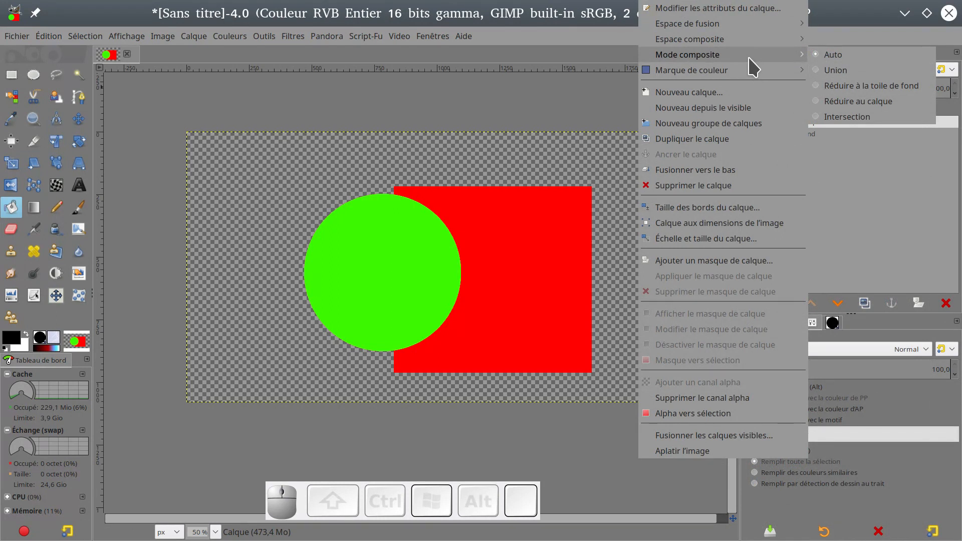
click(590, 103)
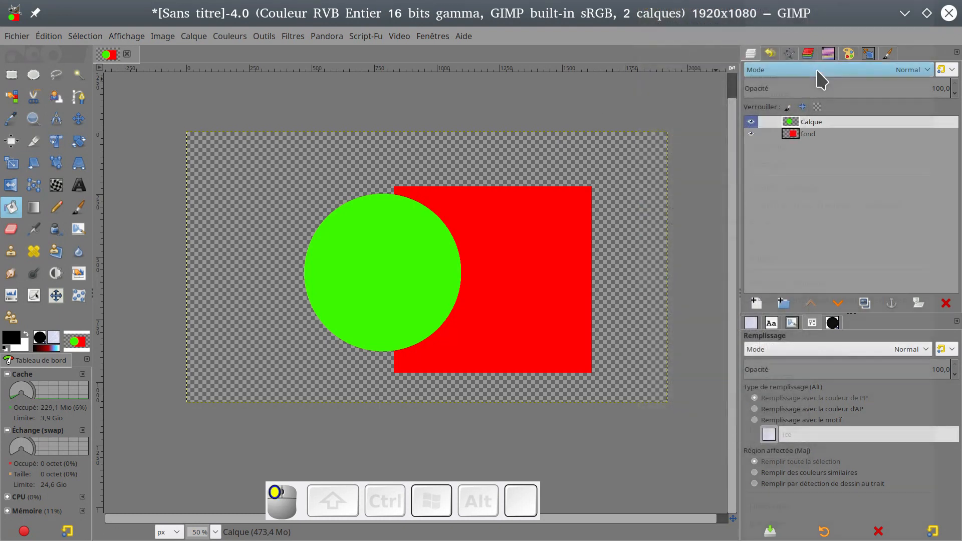
Try the Découper blend mode on the Calque layer and return it to Normal
click(818, 71)
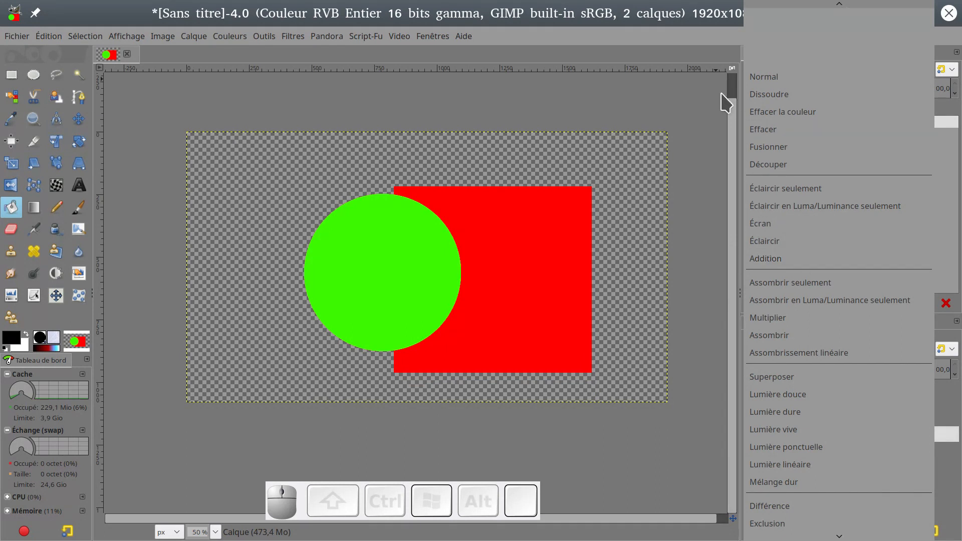
click(779, 165)
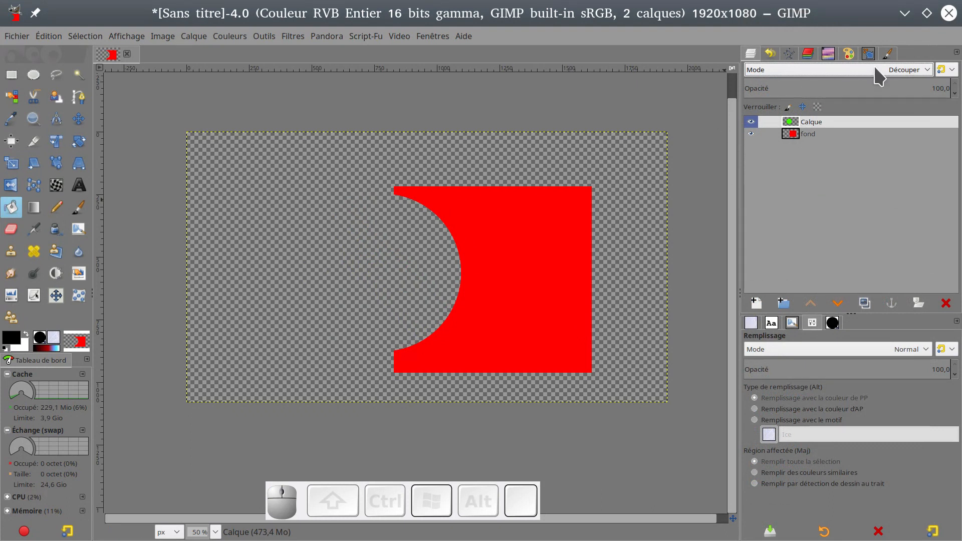
click(910, 70)
scroll(861, 37, up, 2)
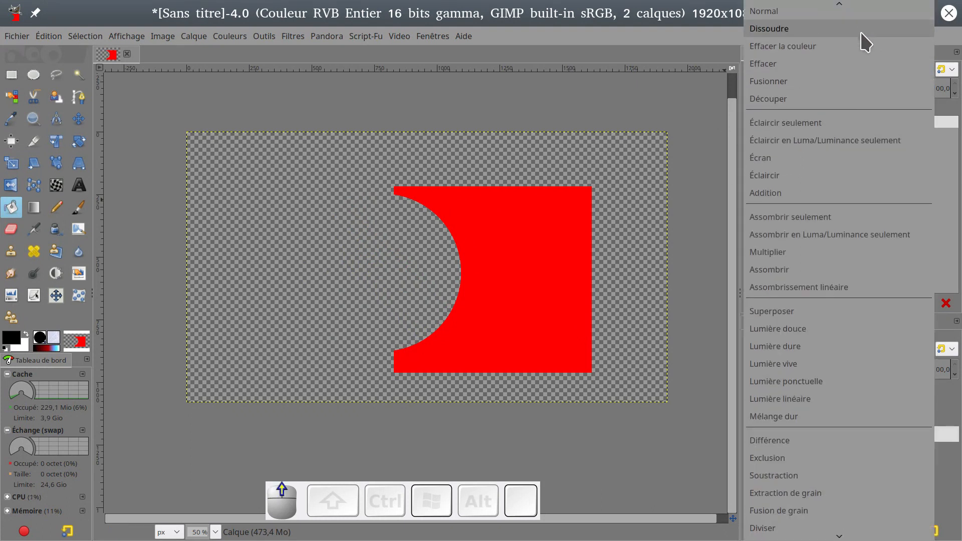
click(822, 18)
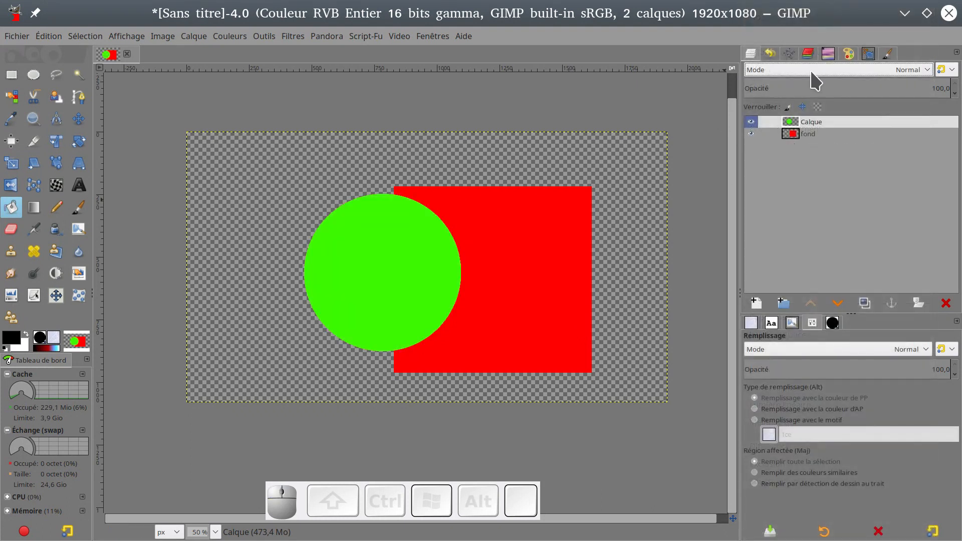
Set the Mode composite of the Calque layer to Union, and switch it to Réduire à la toile de fond
right_click(823, 117)
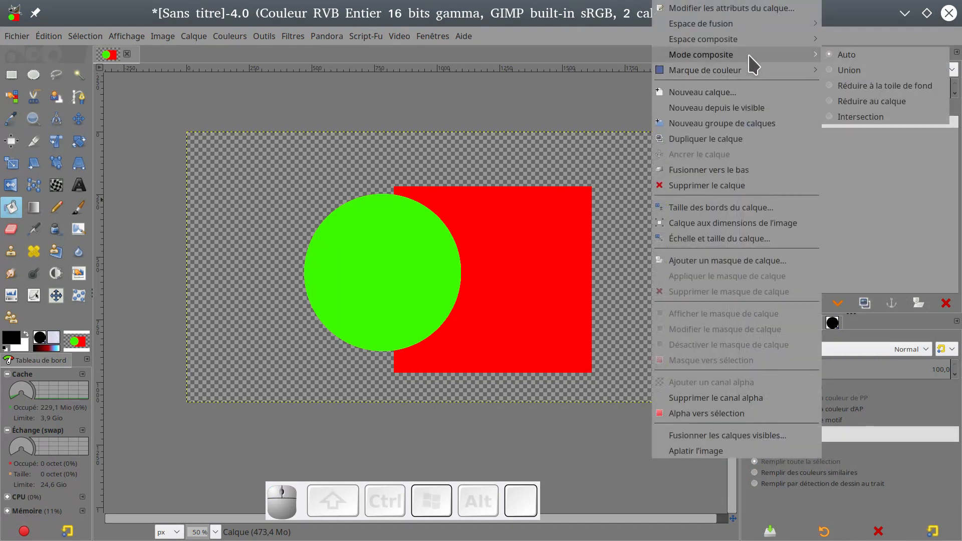
click(855, 74)
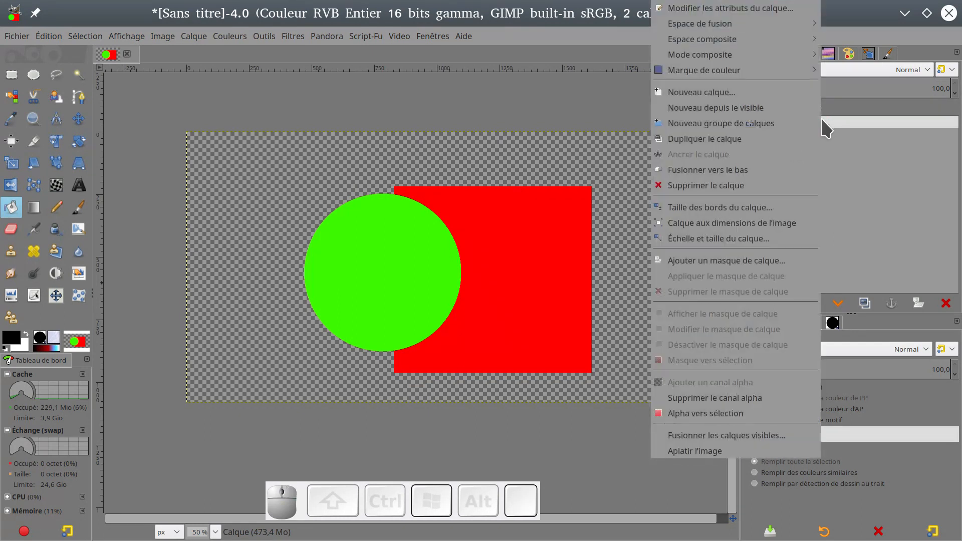
mouse_move(800, 59)
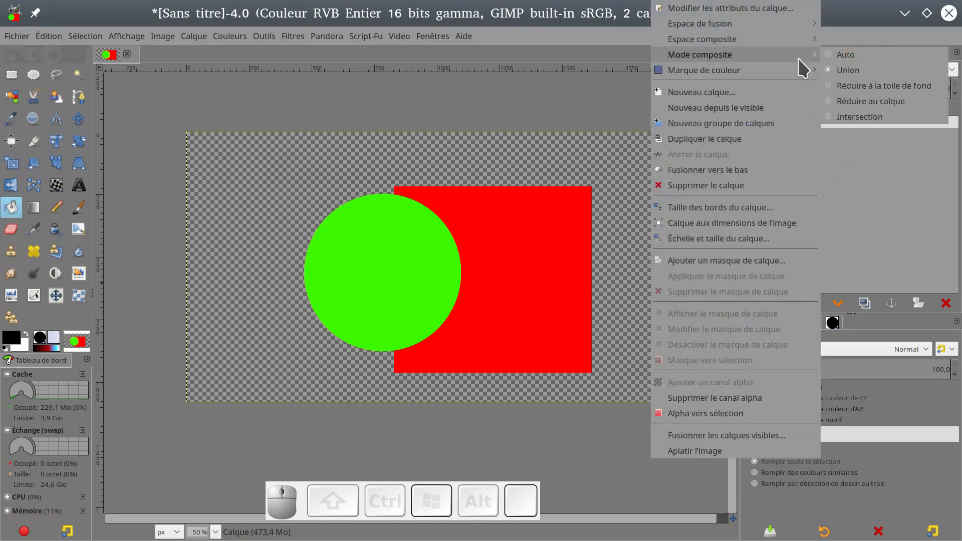
click(900, 89)
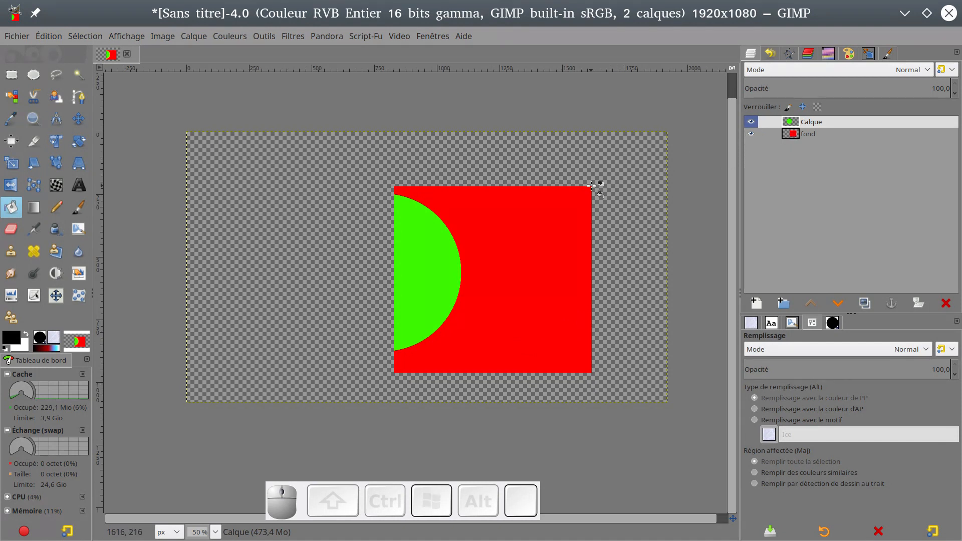
Paint a black Pinceau dab on the fond layer beside the red rectangle, and toggle the Calque layer's visibility off and on
click(80, 210)
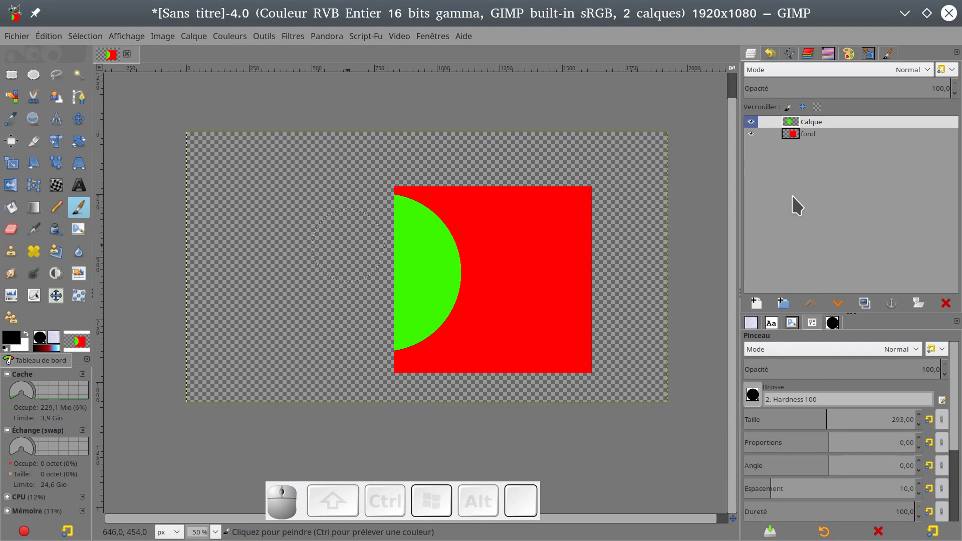
click(798, 135)
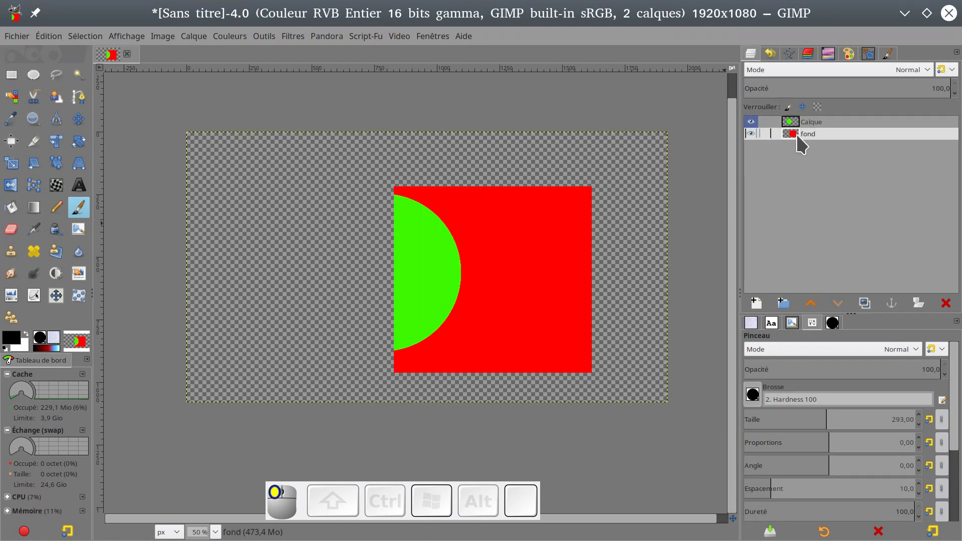
click(344, 273)
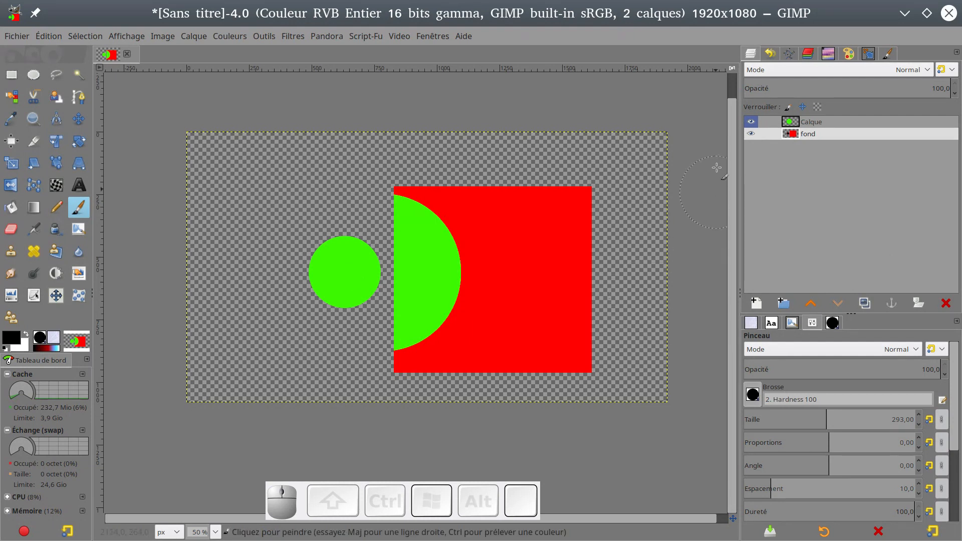
click(751, 121)
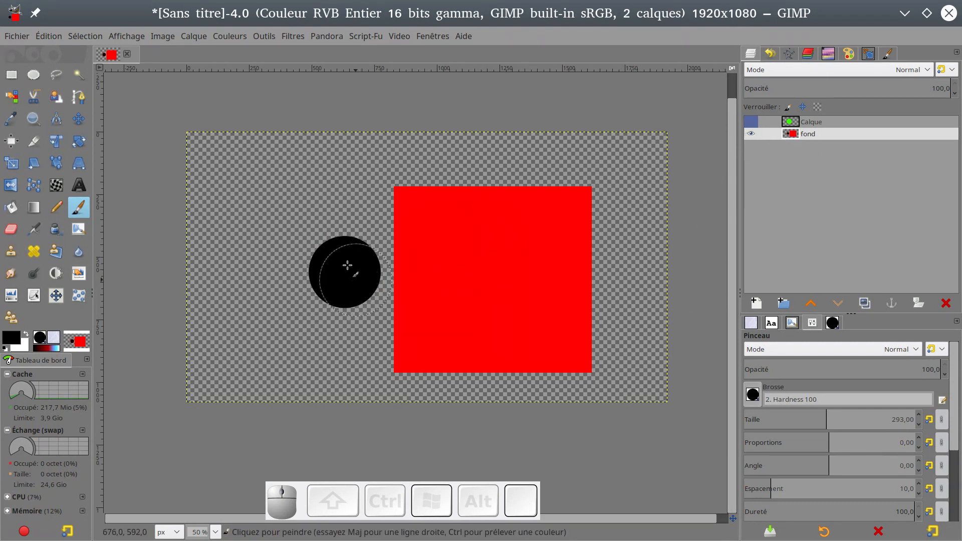
click(751, 122)
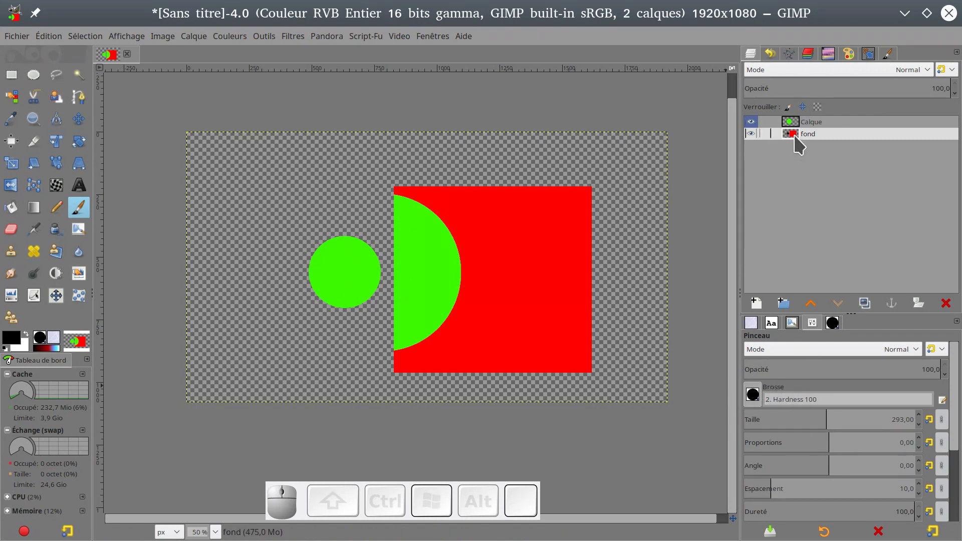
Hide Calque, paint a dab at 32.7 brush opacity on fond above the black dab, and show Calque again to compare
click(757, 122)
click(752, 122)
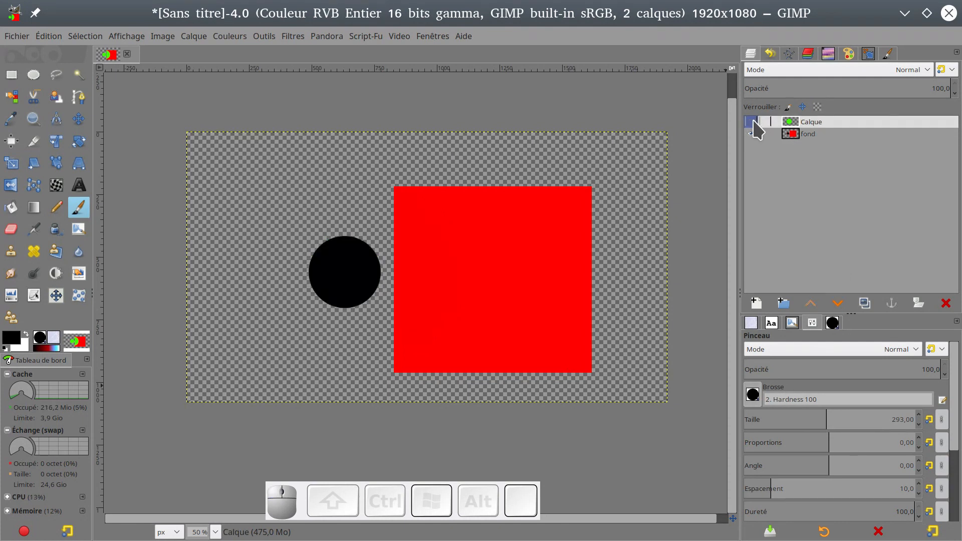
click(791, 134)
drag(800, 373, 808, 369)
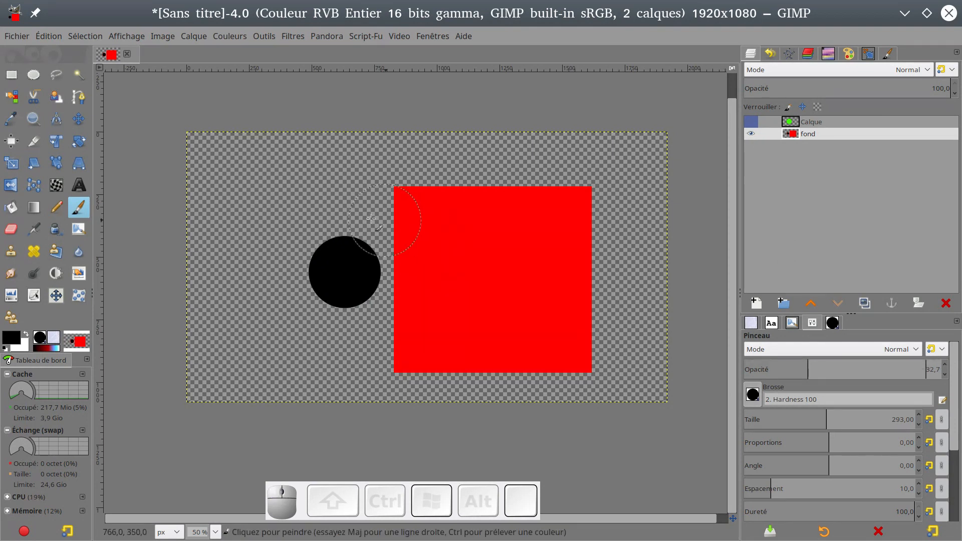
click(342, 224)
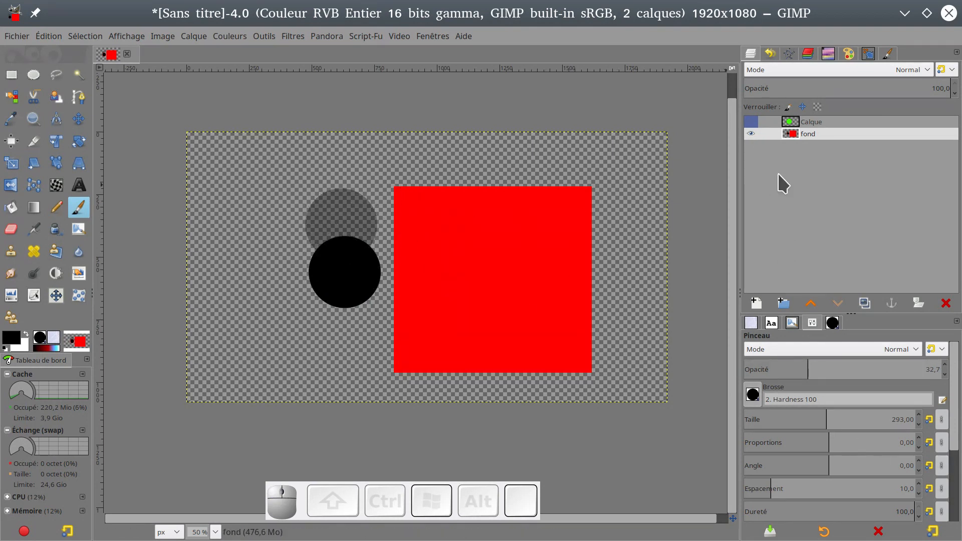
click(750, 122)
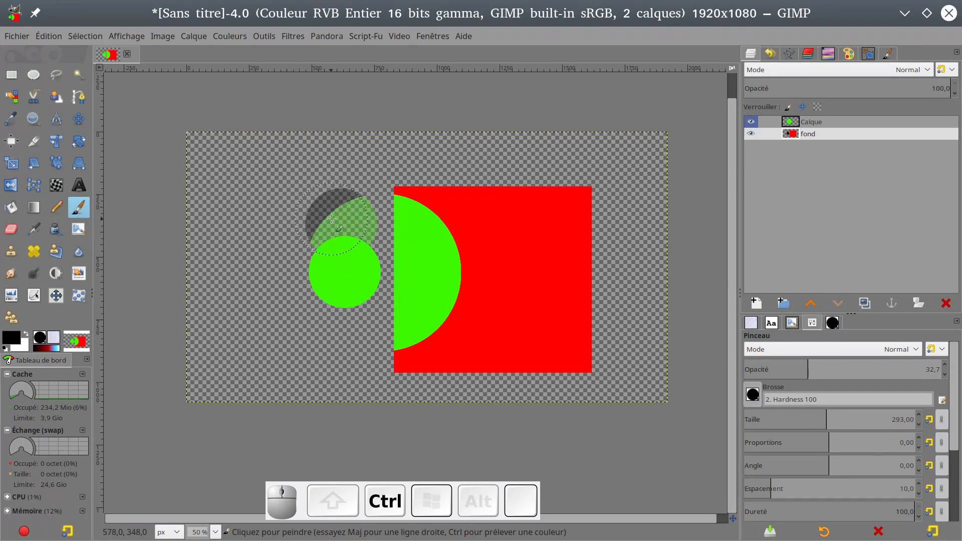
ctrl+scroll(332, 219, up, 2)
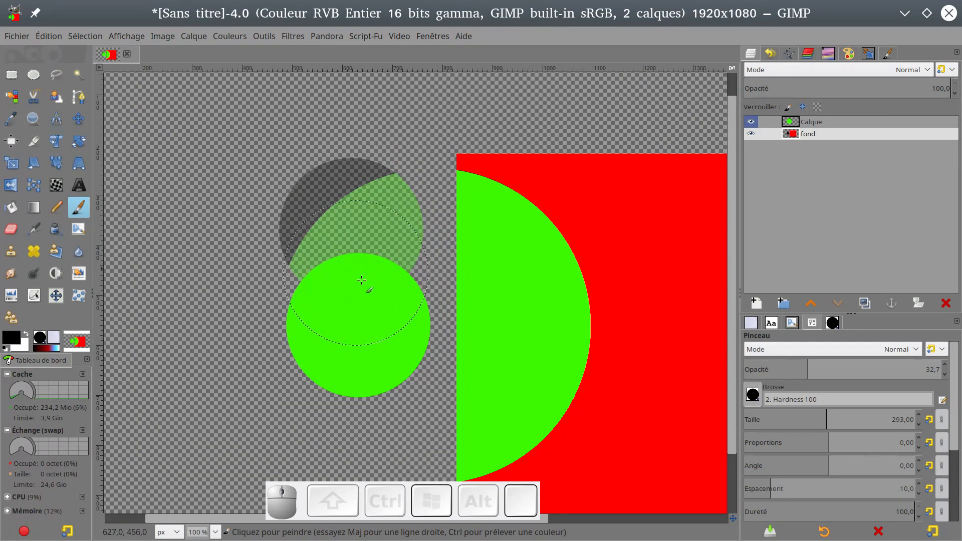
ctrl+scroll(374, 269, down, 1)
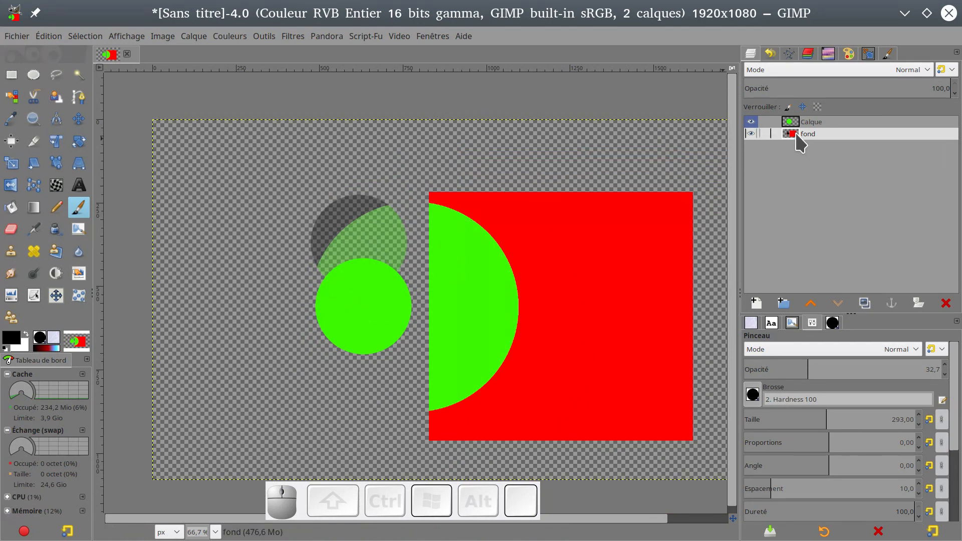
Hide Calque, erase the painted dabs from the fond layer, and make Calque visible again
click(753, 120)
click(11, 229)
click(358, 242)
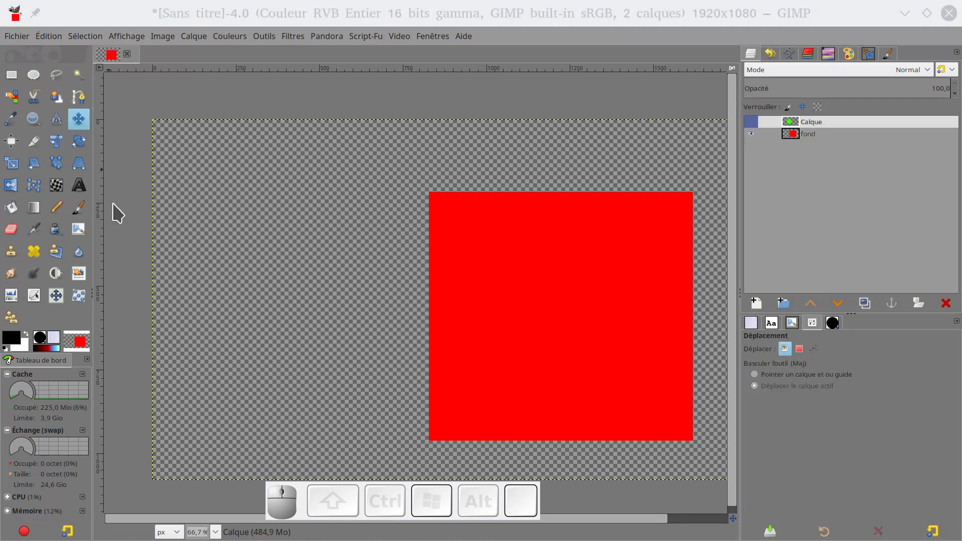
click(751, 122)
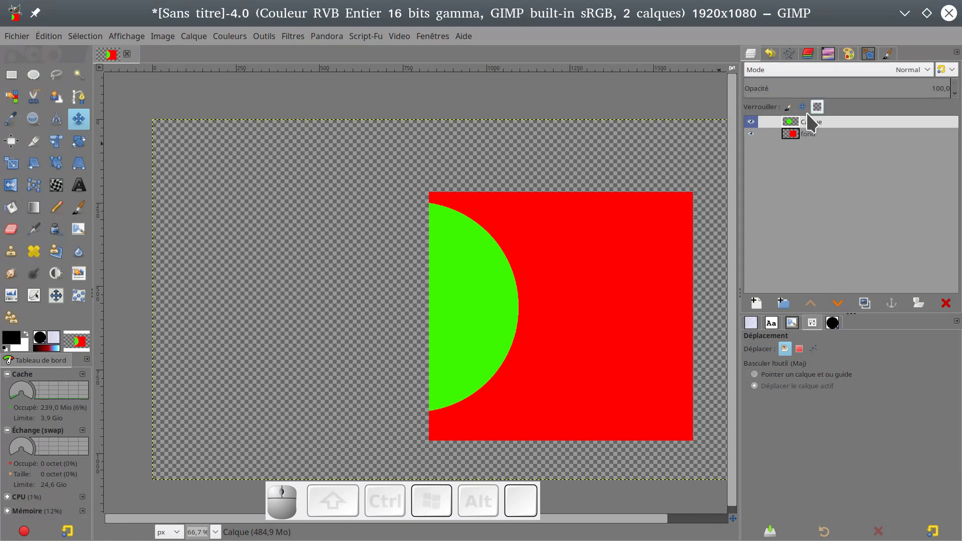
Set the Mode composite of the Calque layer to Réduire au calque
right_click(816, 122)
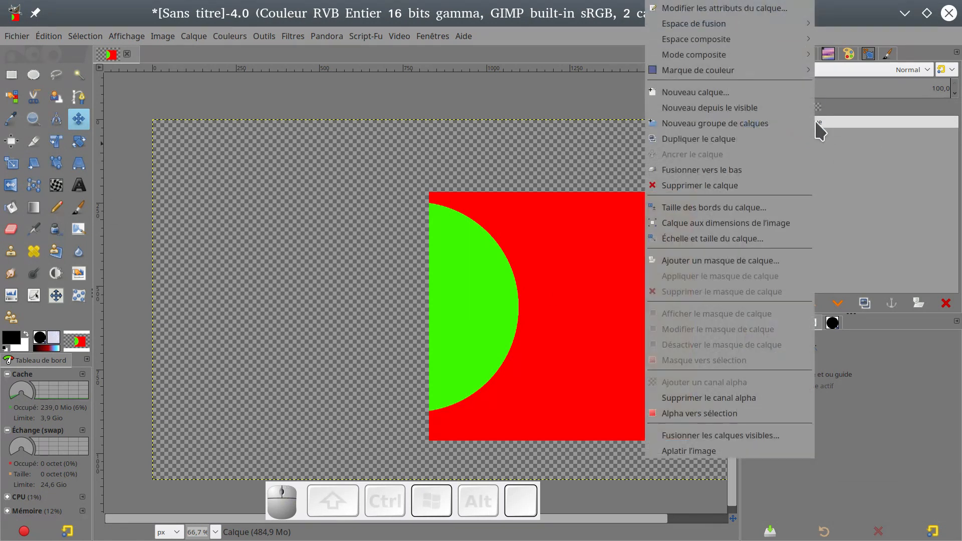
mouse_move(779, 56)
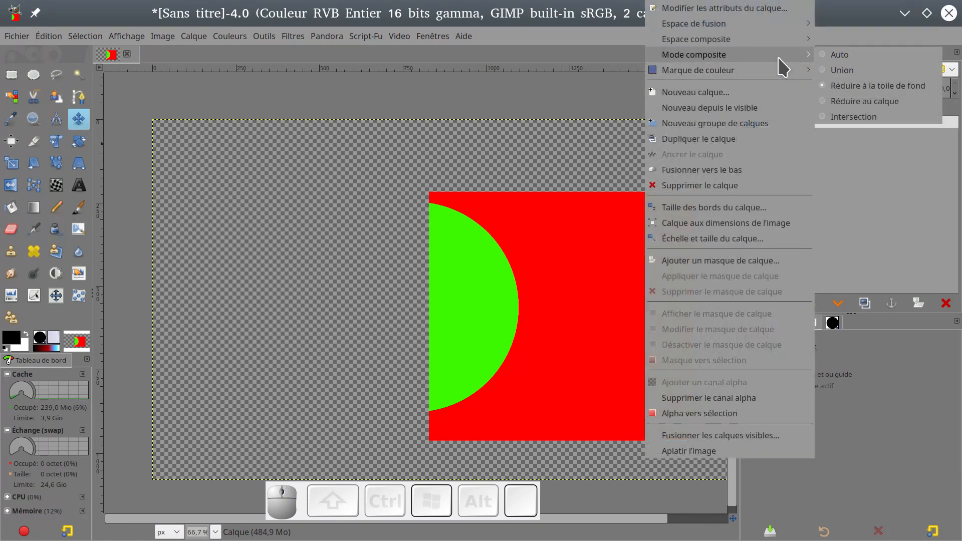
click(870, 102)
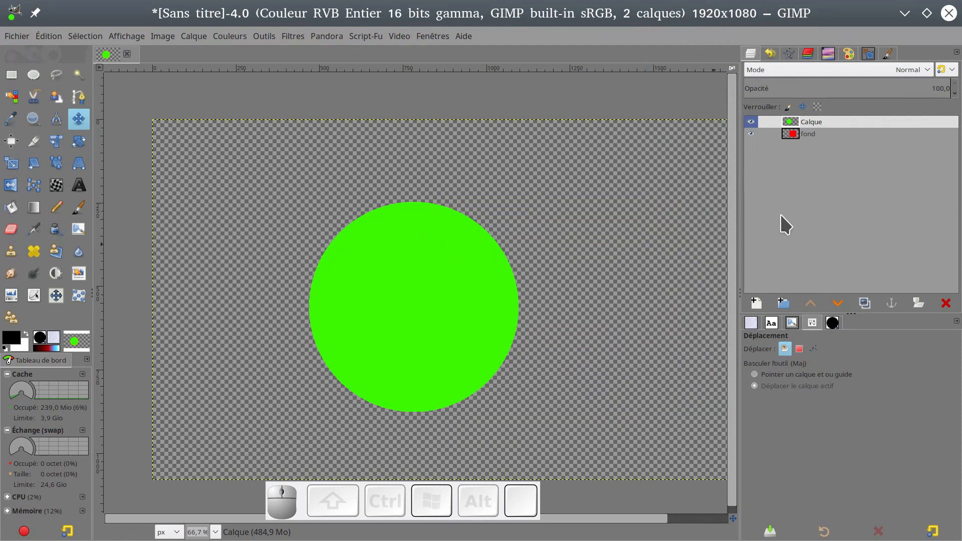
Create a new 1920 x 1080 px layer above Calque, filled with Couleur de premier plan
click(757, 303)
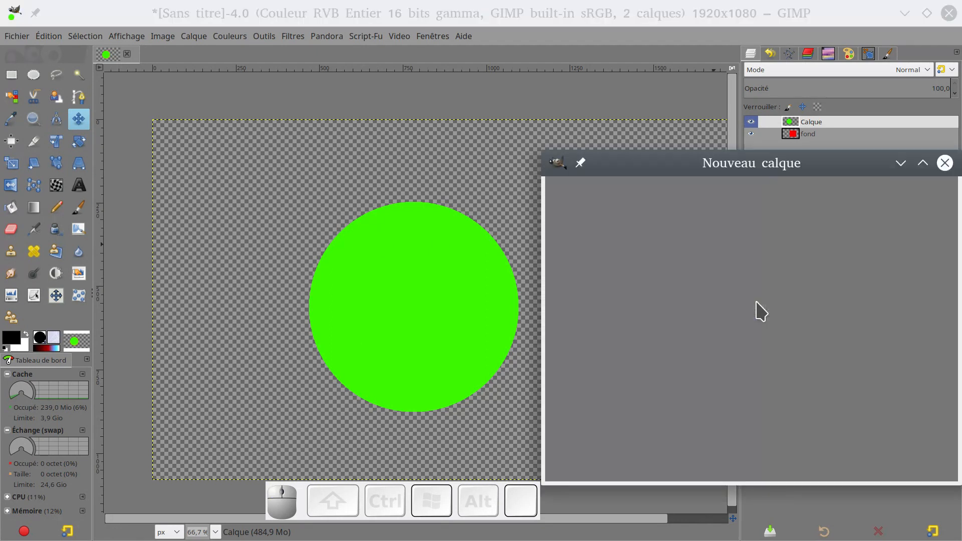
click(755, 441)
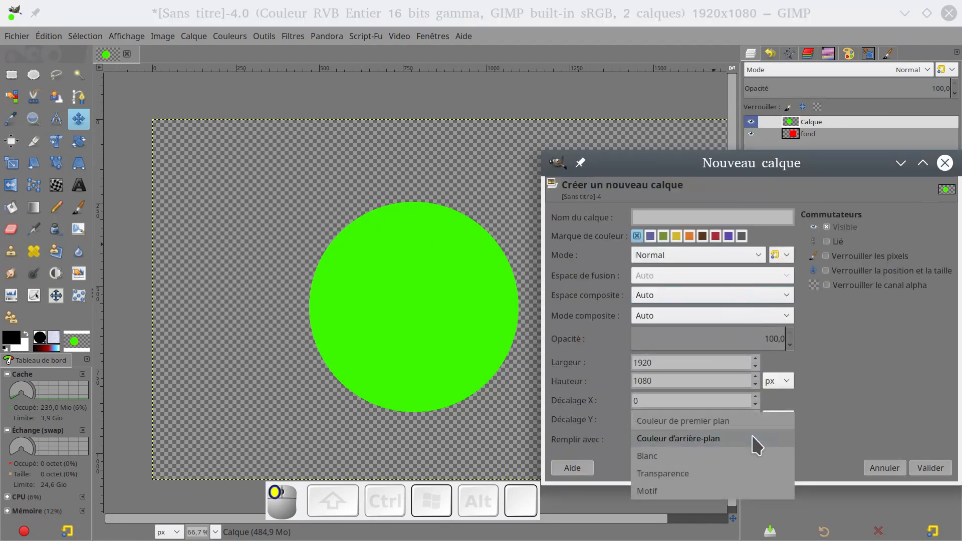
click(757, 445)
click(754, 442)
click(740, 424)
click(932, 468)
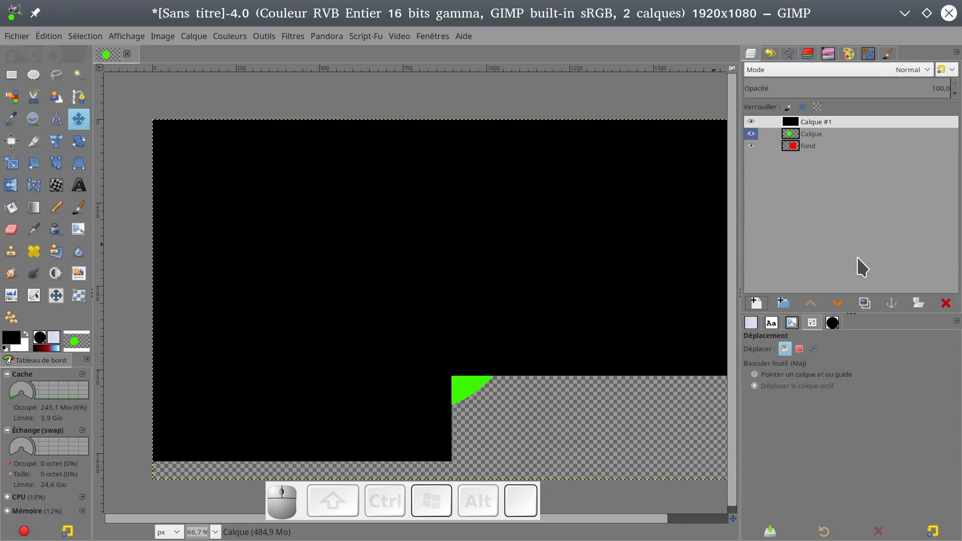
Move the black layer to the bottom of the stack, and hide and show Calque to compare the result
shift+click(843, 307)
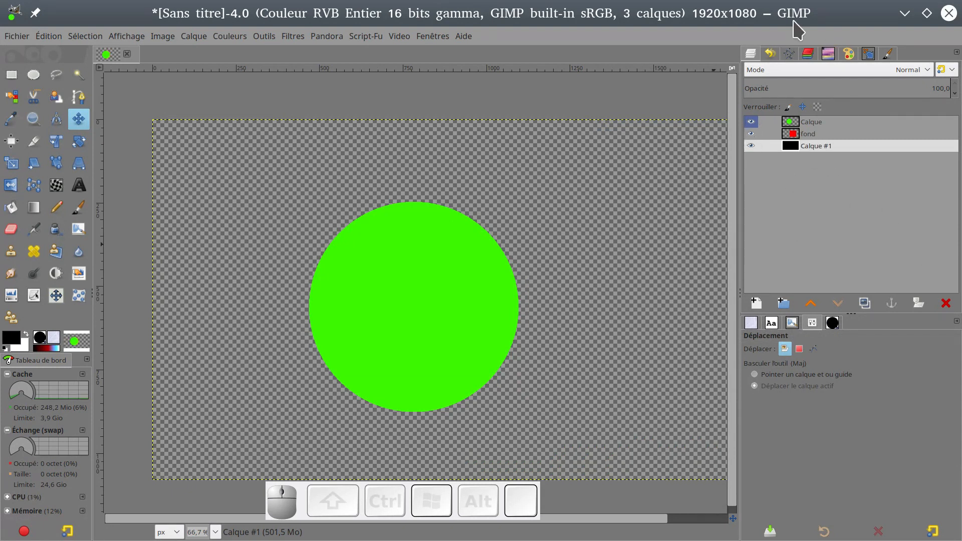
click(751, 123)
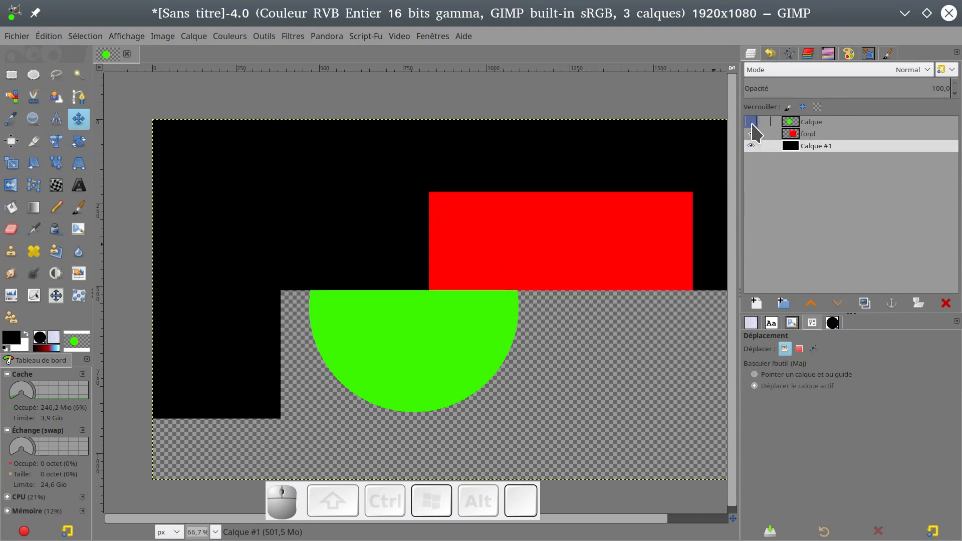
shift+click(751, 123)
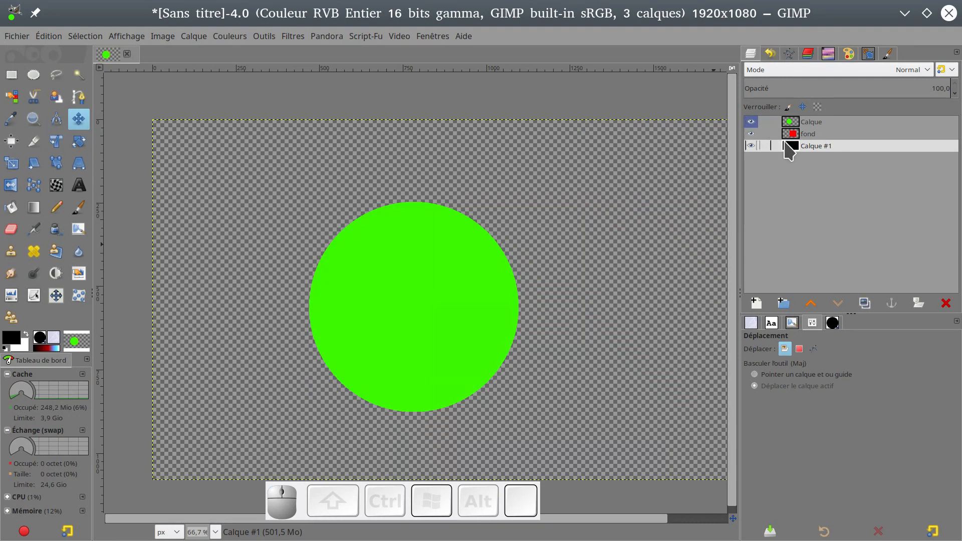
Erase one dab inside the green circle on Calque with the 293 px eraser, and undo it
click(792, 123)
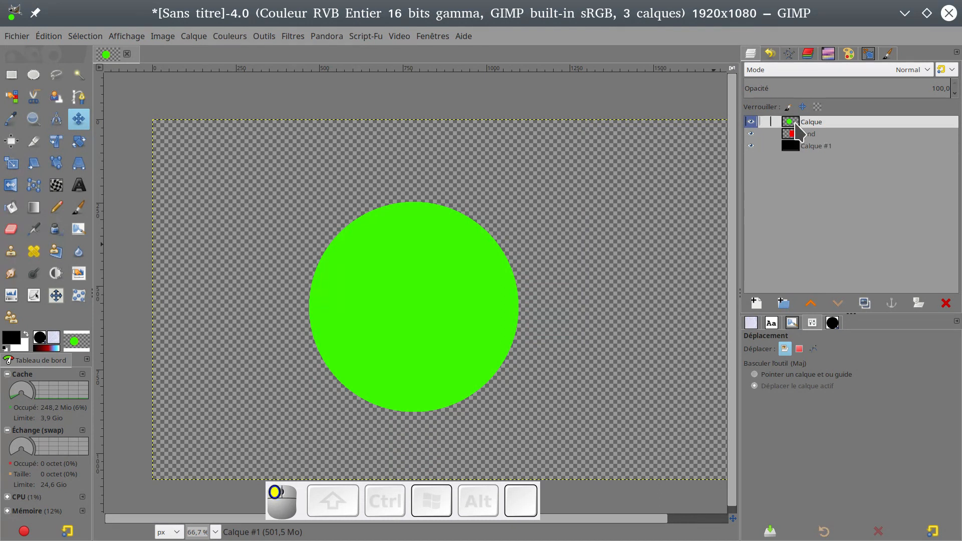
click(11, 229)
click(403, 305)
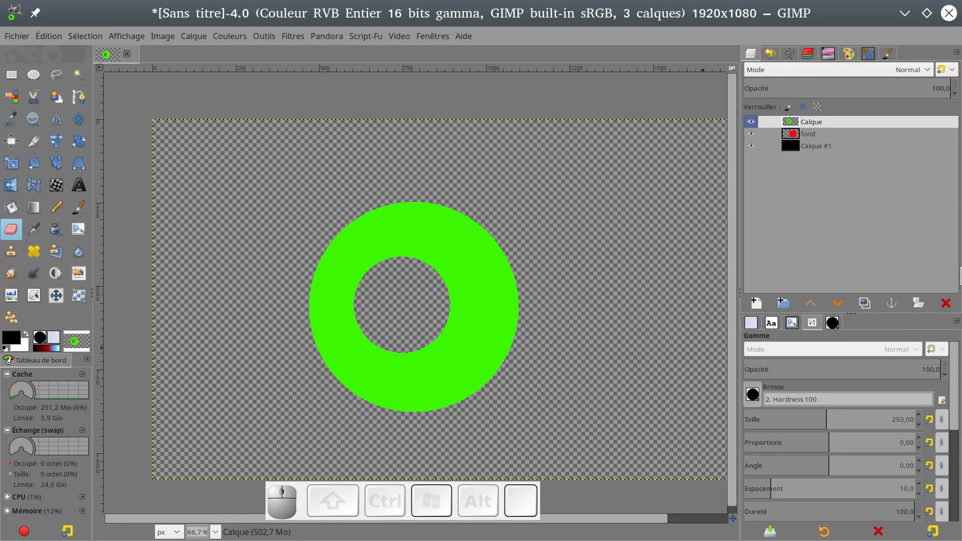
key(ctrl+z)
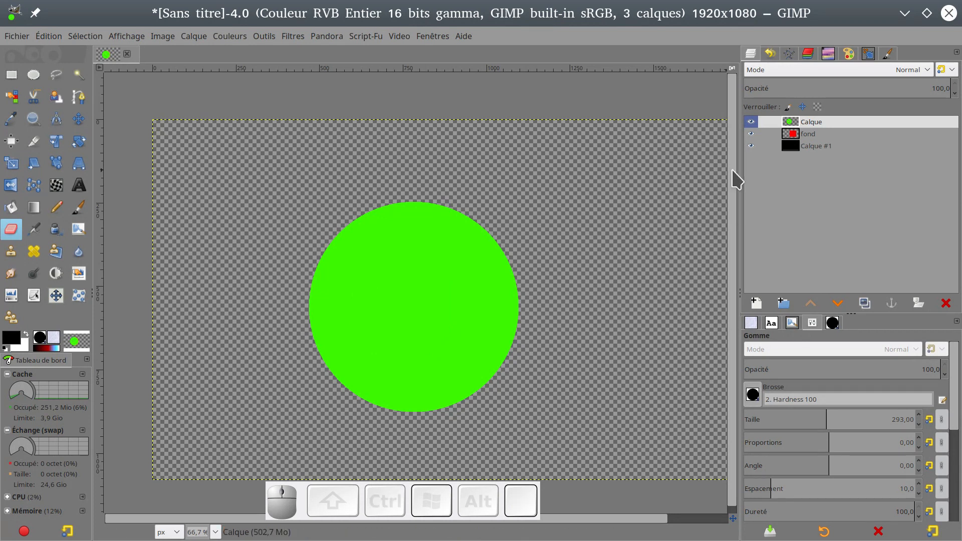
Set the Mode composite of the Calque layer to Intersection
right_click(808, 131)
click(808, 132)
right_click(856, 125)
mouse_move(762, 59)
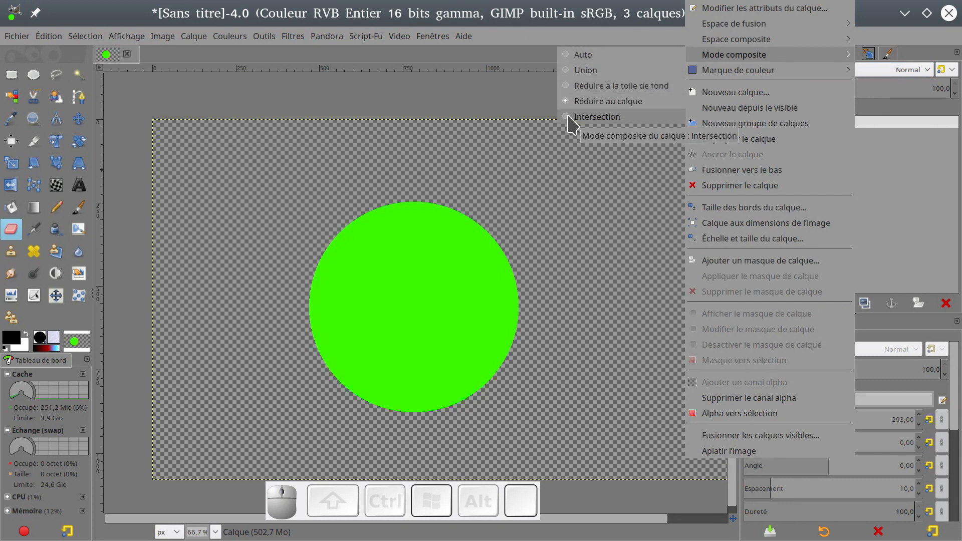
click(585, 118)
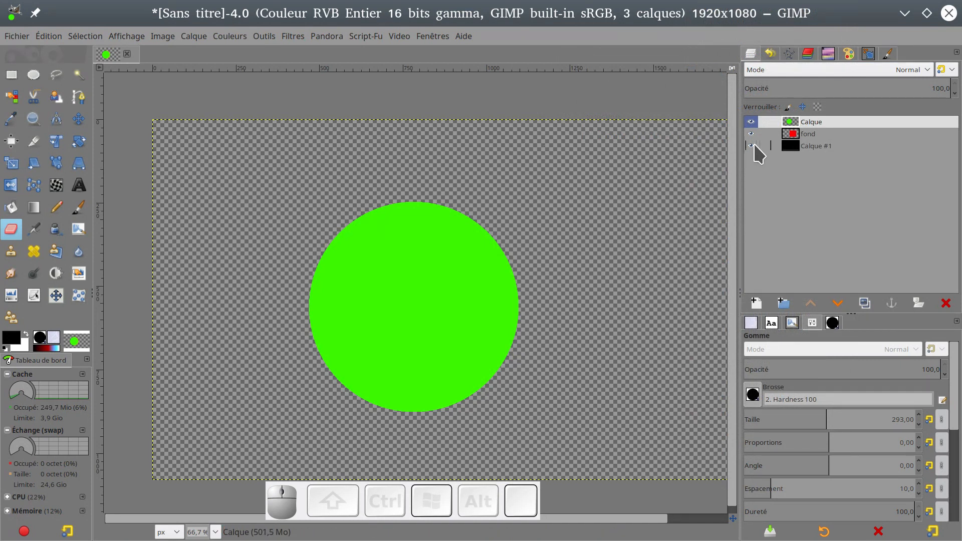
Delete the black layer, and toggle the visibility of Calque and fond to compare their overlap
click(792, 146)
click(946, 303)
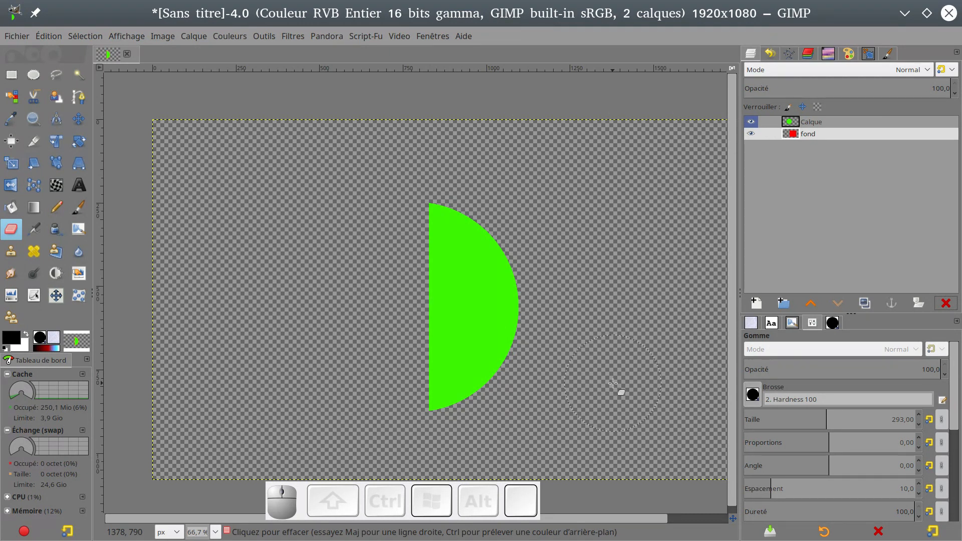
click(751, 122)
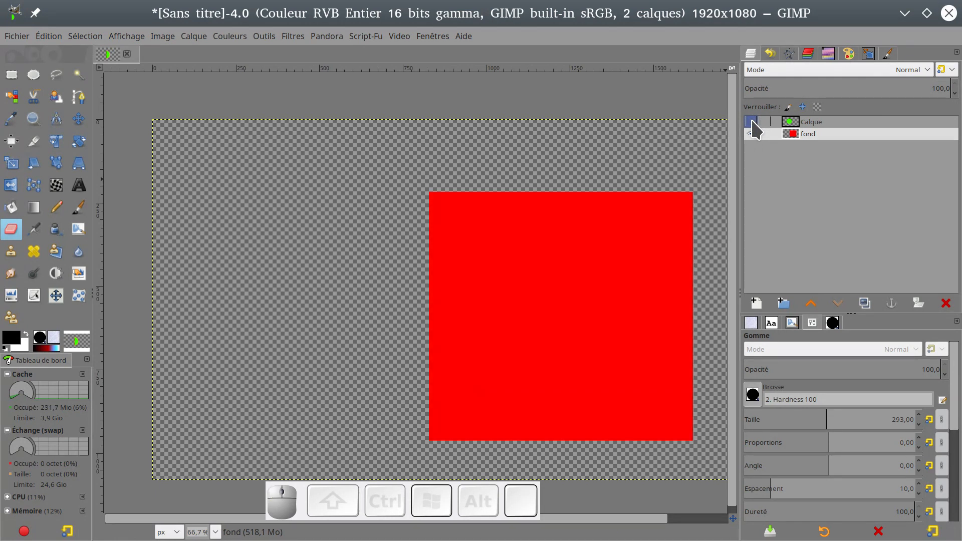
click(751, 134)
click(752, 134)
click(752, 122)
click(797, 121)
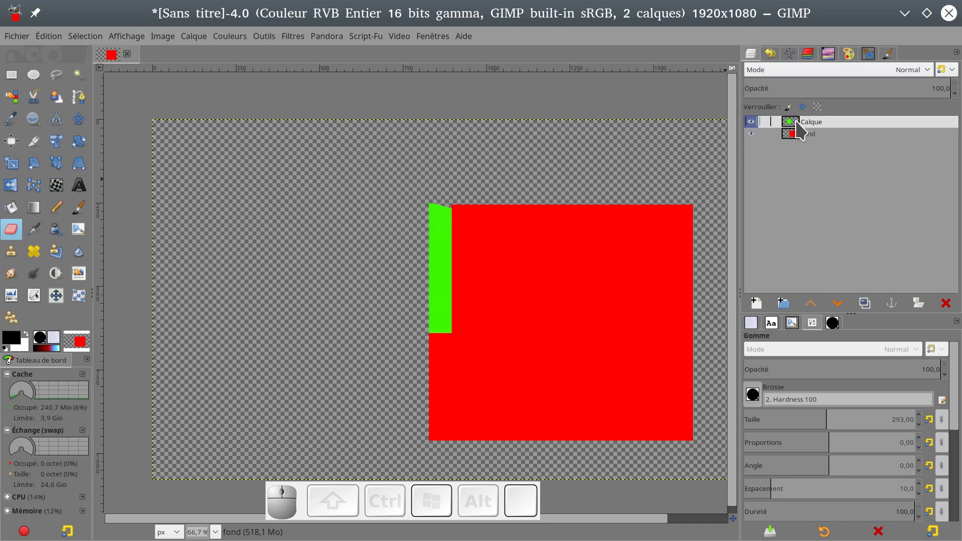
Set the Mode composite of the Calque layer back to Auto
right_click(799, 129)
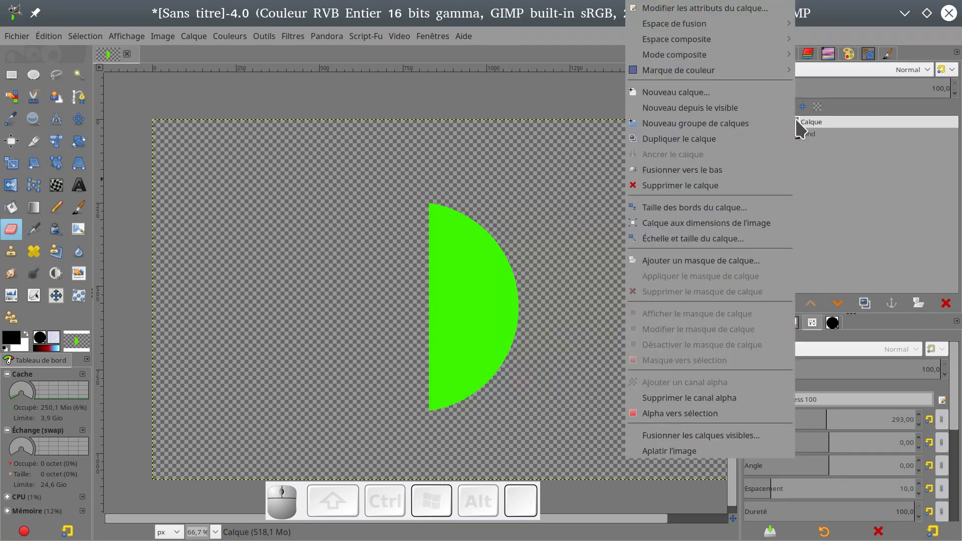
mouse_move(737, 57)
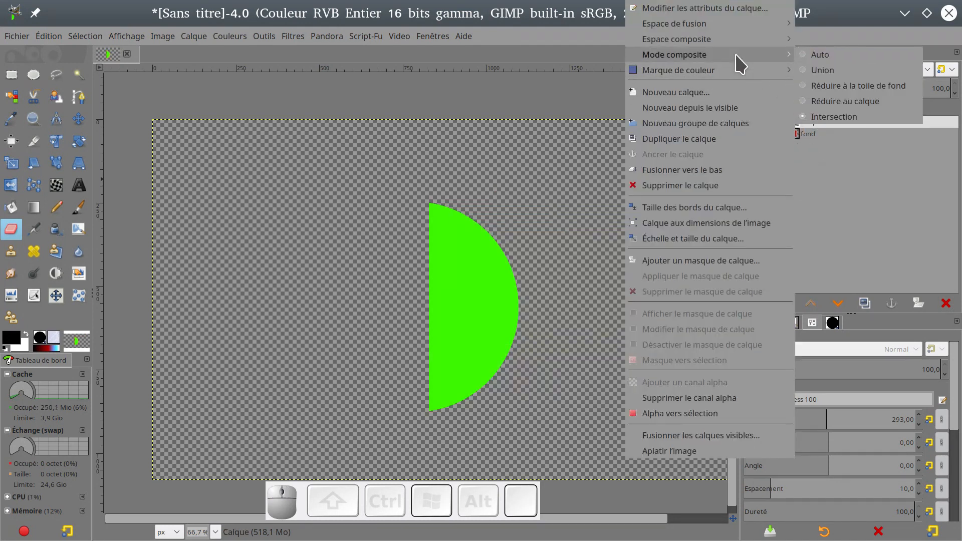
click(826, 55)
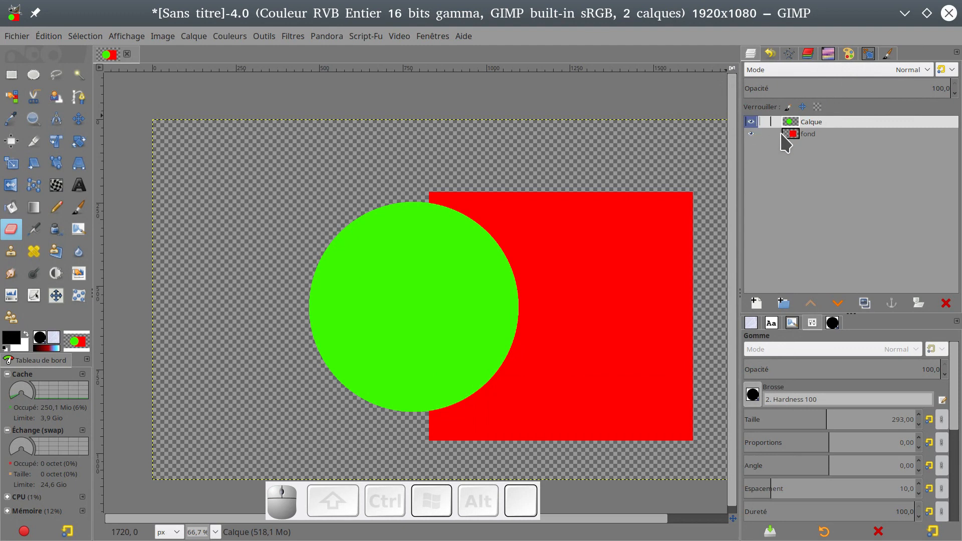
Select fond's red square by color, invert the selection, and erase the part of Calque's green circle outside the square, showing only Calque
click(751, 122)
click(790, 133)
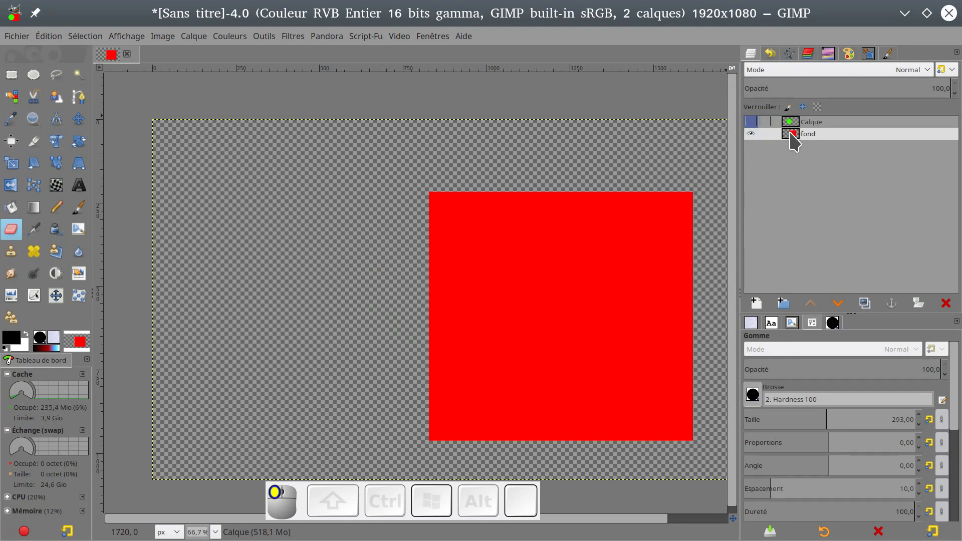
click(11, 96)
click(492, 272)
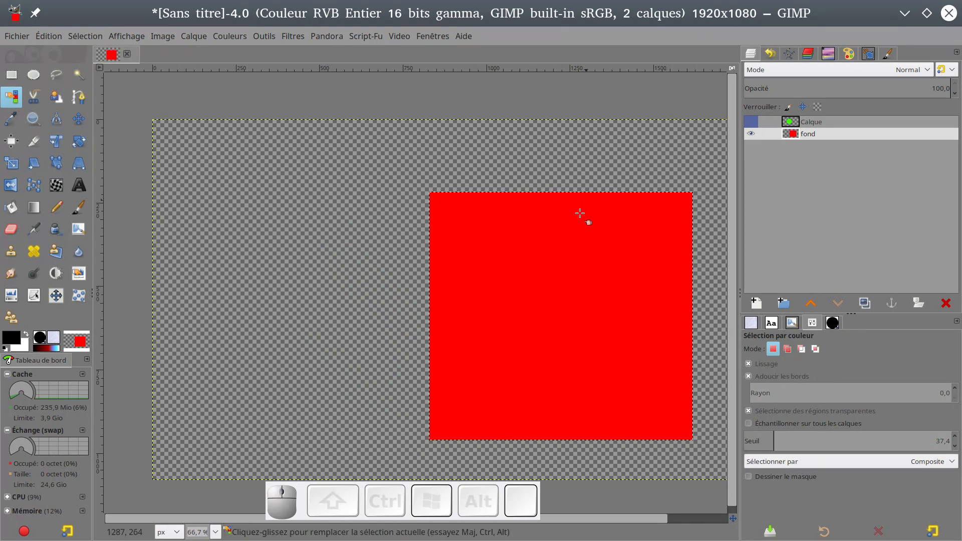
click(751, 133)
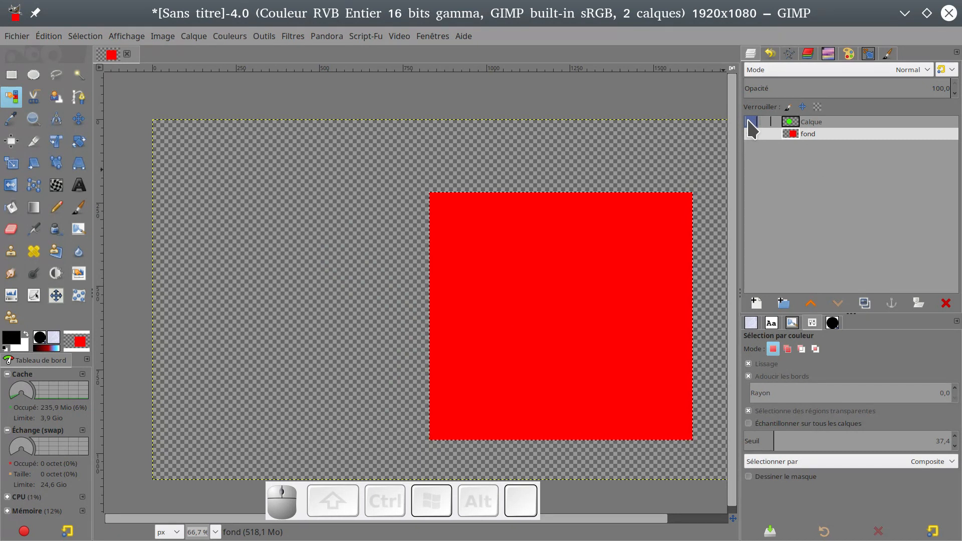
key(ctrl)
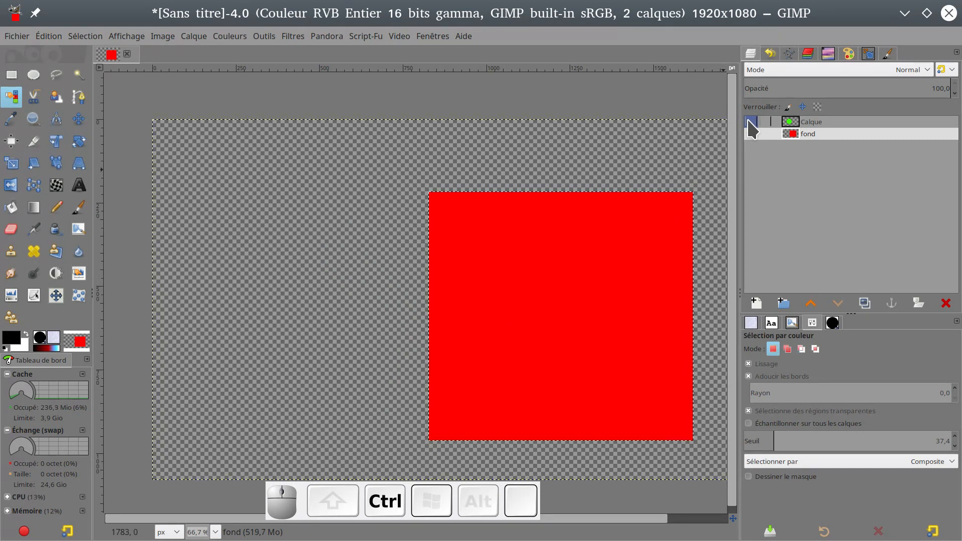
click(795, 124)
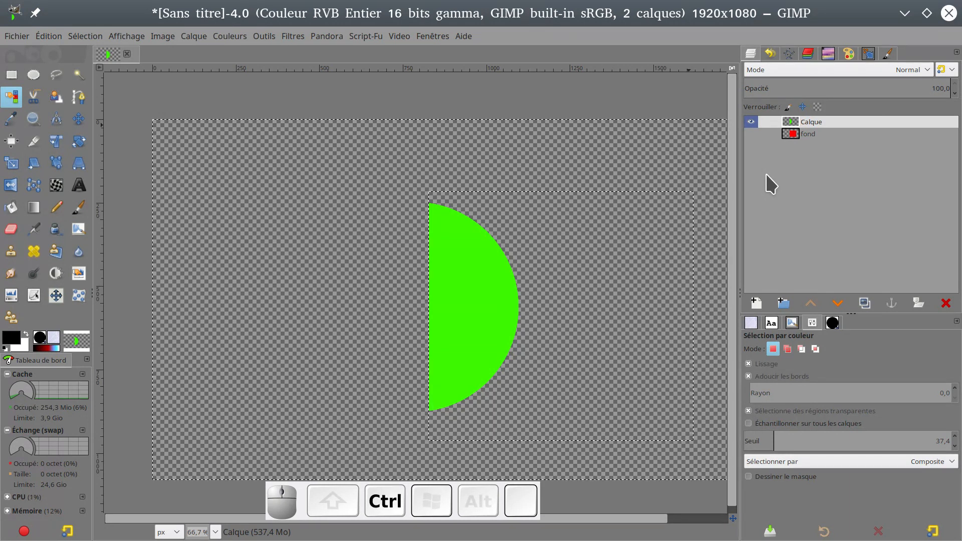
Revert the image history to the Définir le mode de calque state and return to the layer list
click(771, 53)
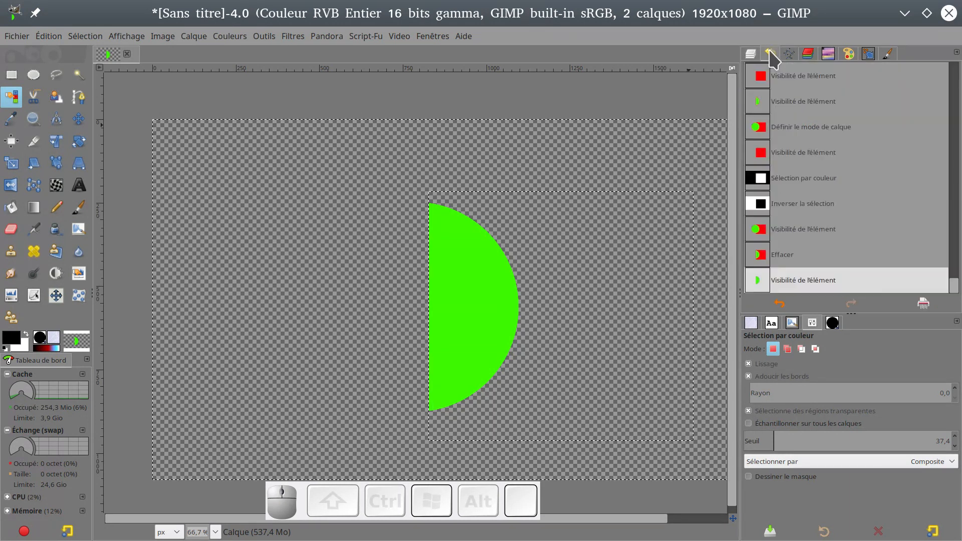
click(795, 132)
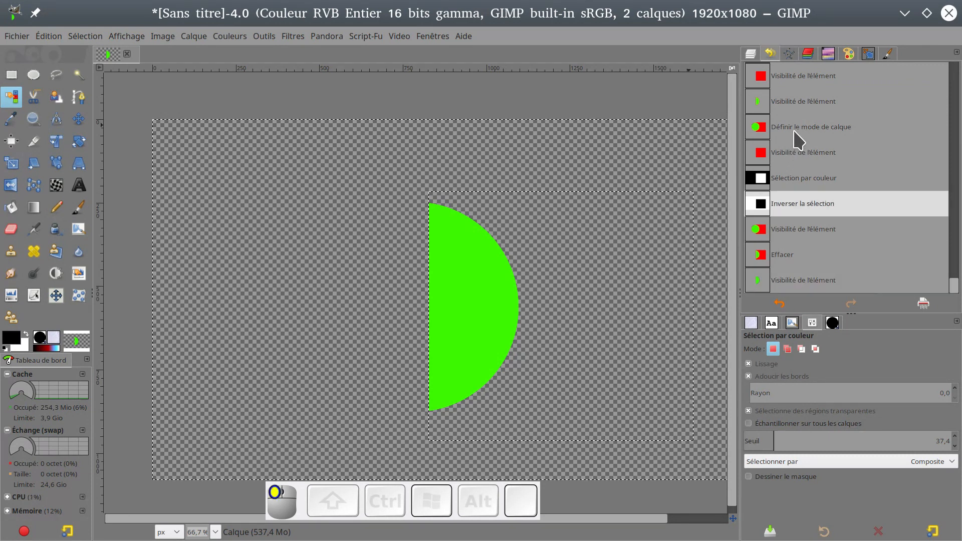
click(750, 54)
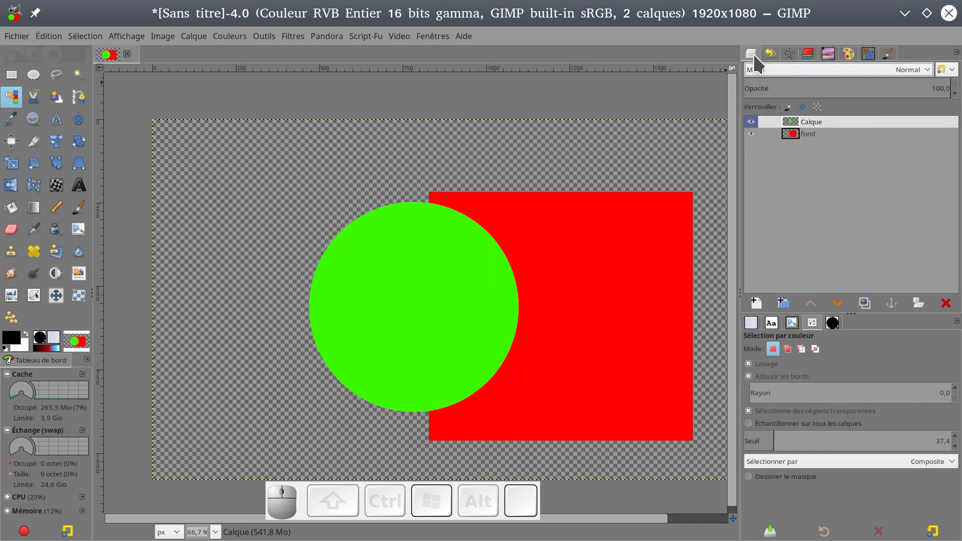
Set Calque's Mode composite to Intersection again on the restored full green circle
right_click(836, 120)
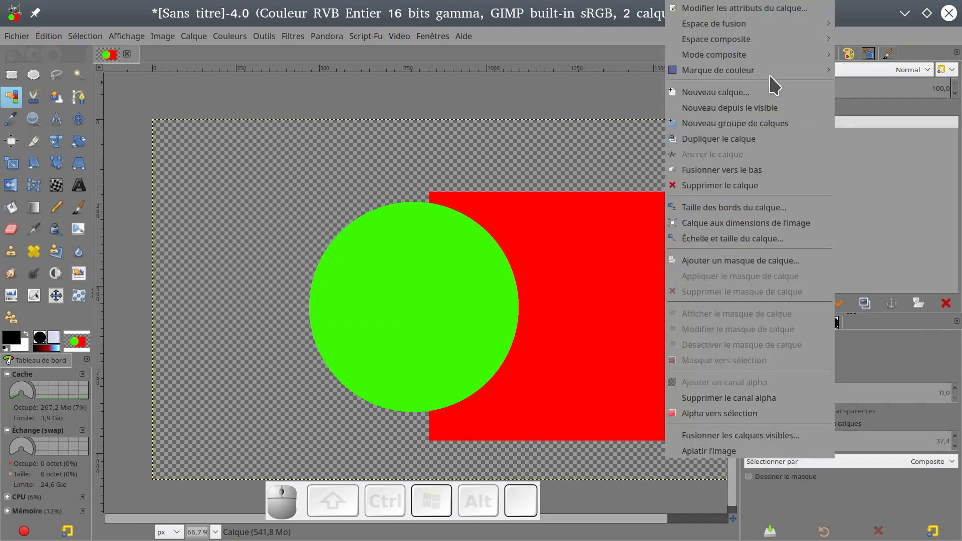
mouse_move(770, 72)
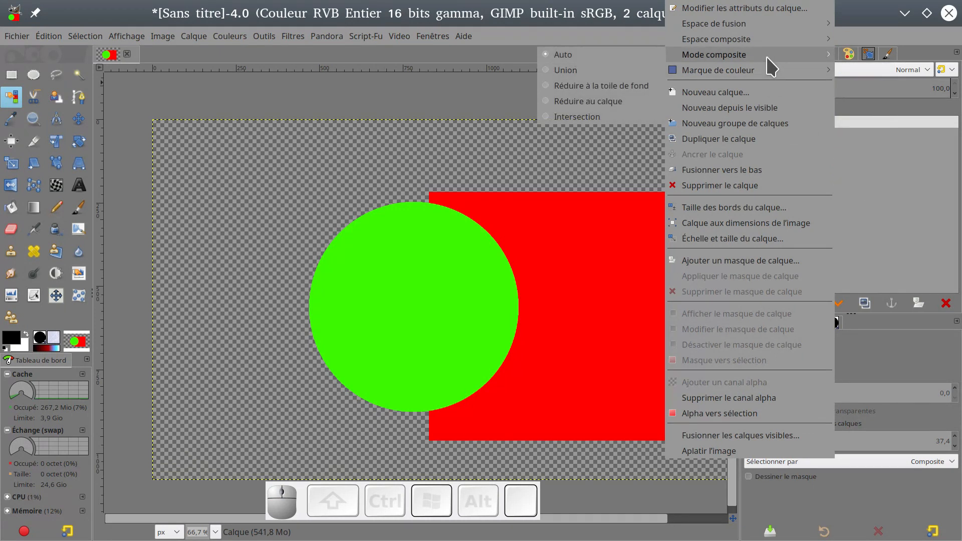
click(608, 117)
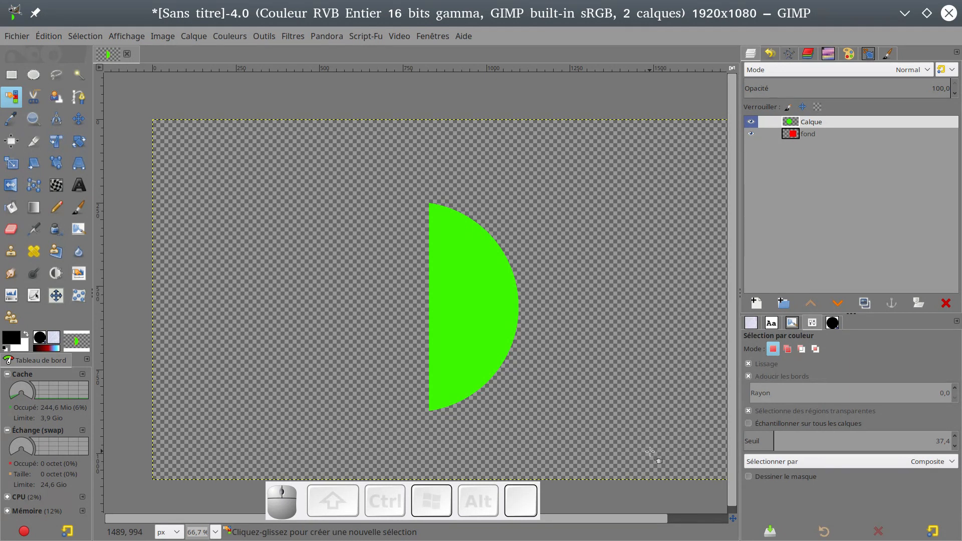
Create a layer group and place Calque and fond inside it, with Calque above fond
click(784, 303)
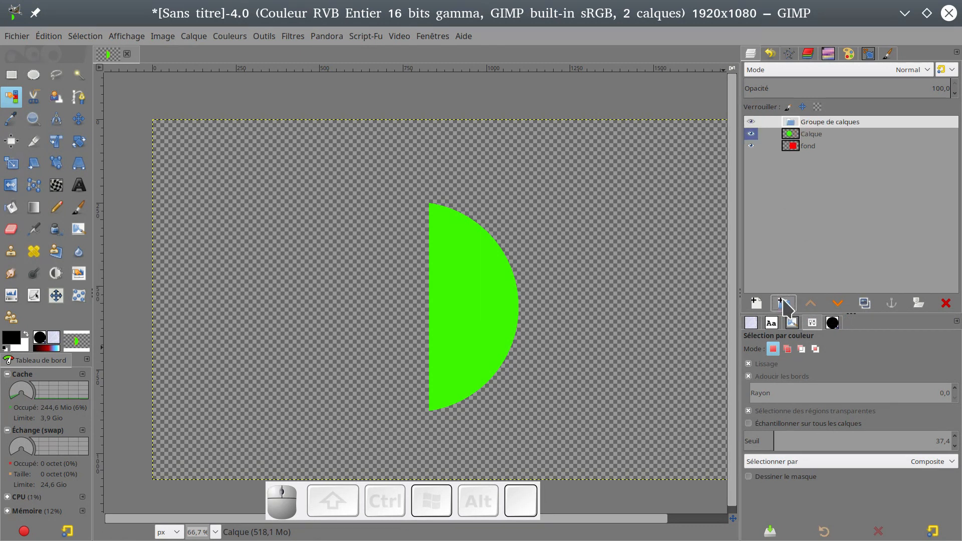
drag(804, 134, 922, 173)
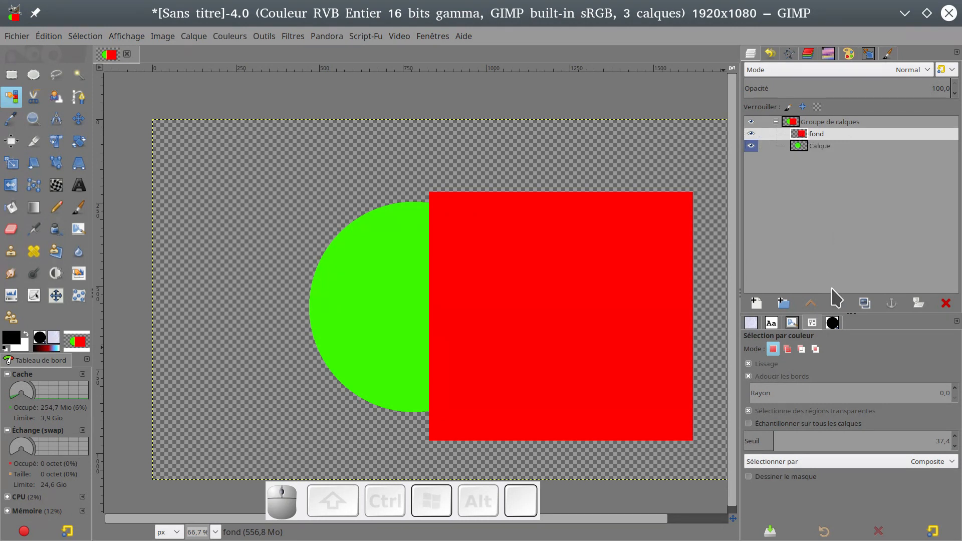
click(836, 303)
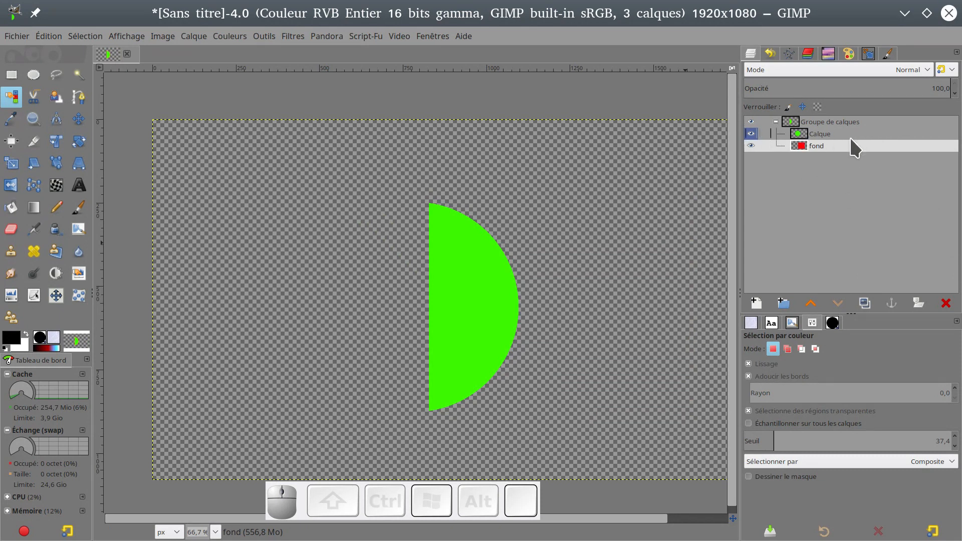
Add a layer mask initialized to Blanc (opacité complète) to Groupe de calques
click(842, 121)
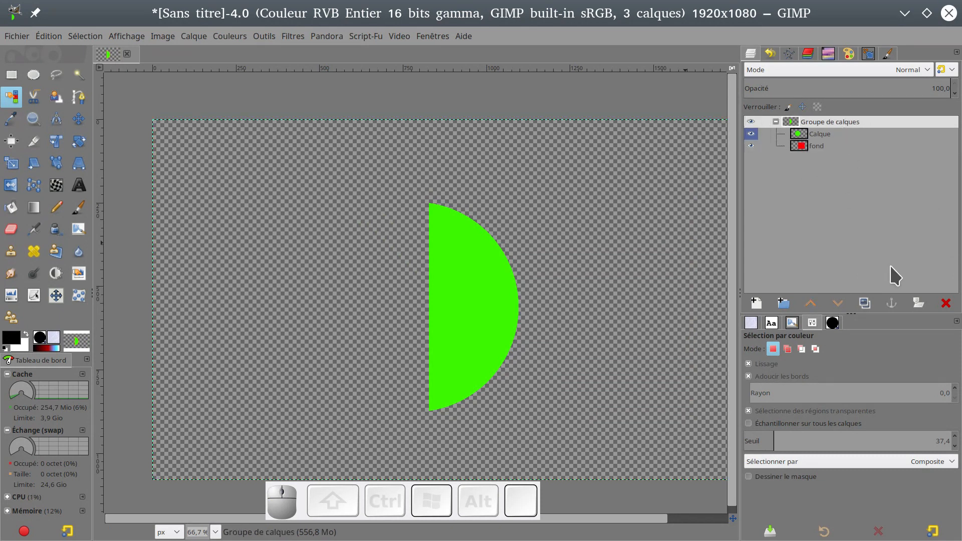
click(918, 304)
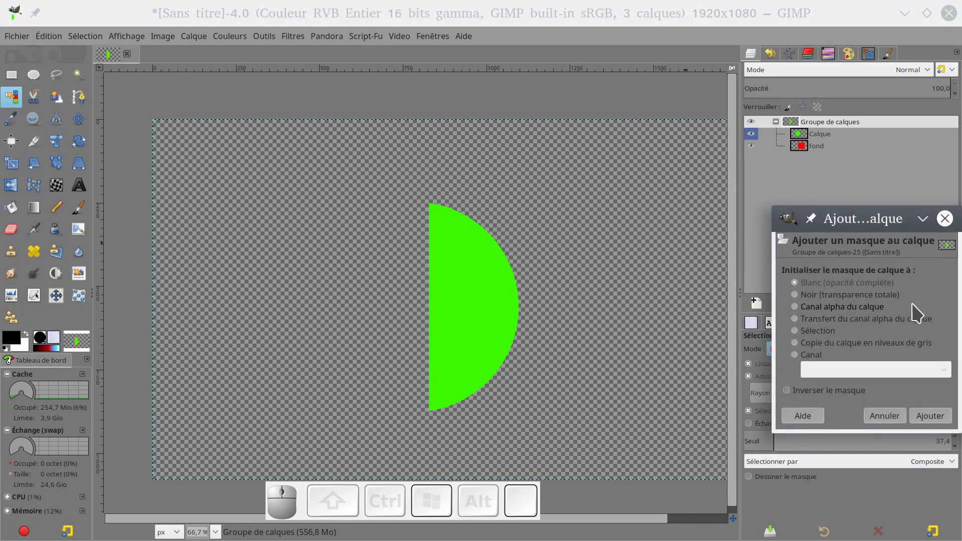
click(931, 417)
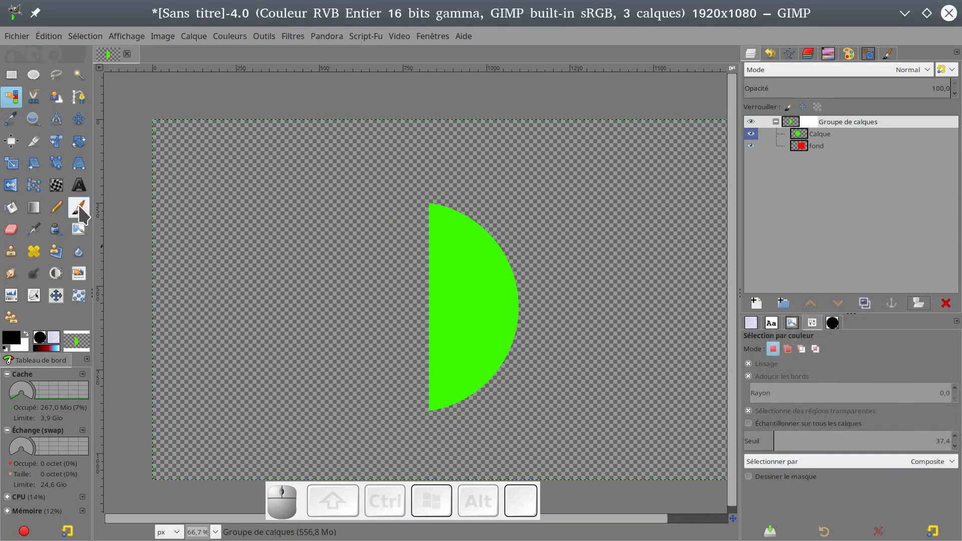
Paint black 293 px dabs on the group's mask over the green shape's curved edge, first at 32.7 and again at 100 opacity
key(p)
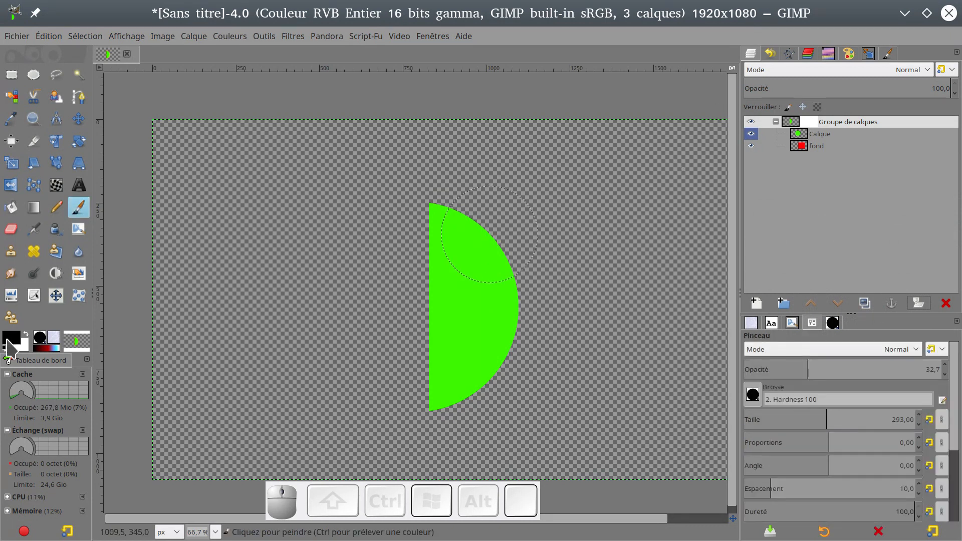
click(496, 304)
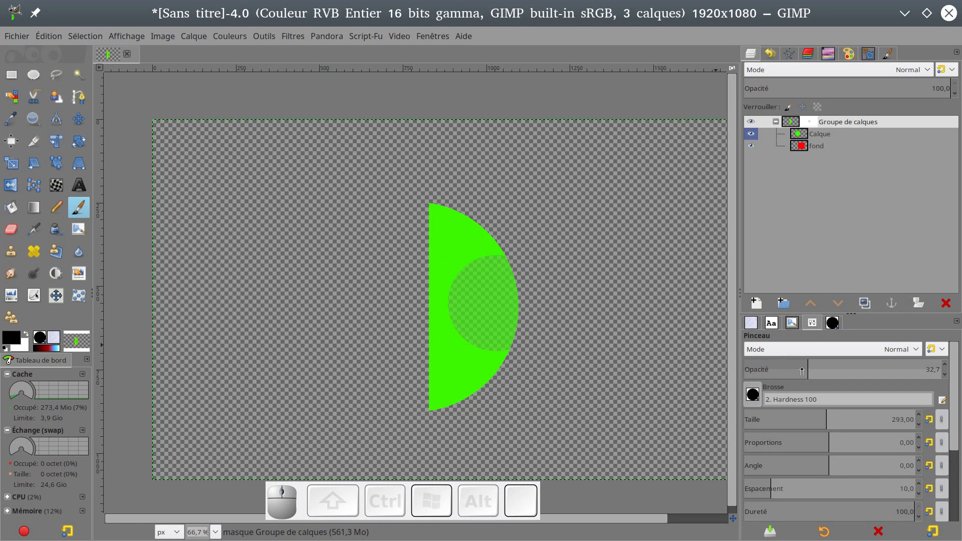
drag(802, 371, 941, 371)
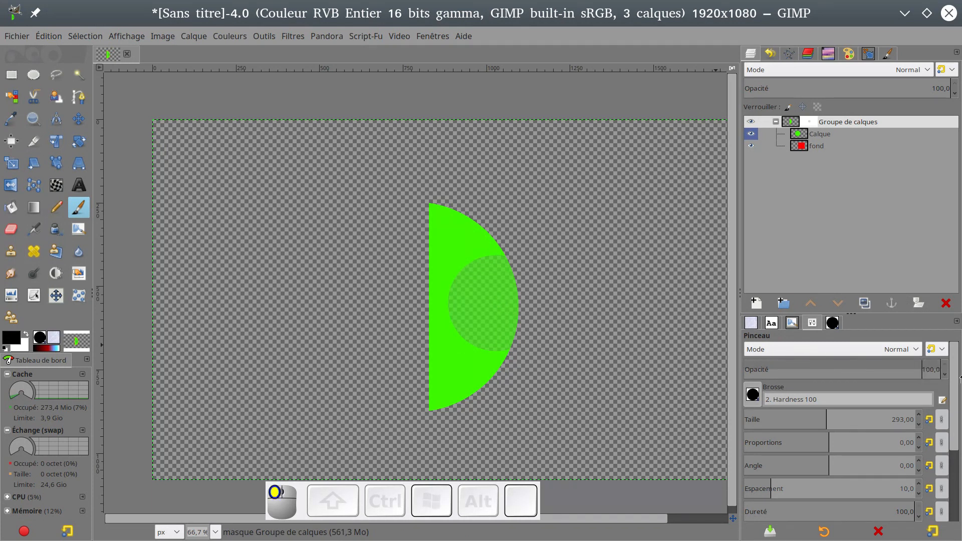
click(497, 304)
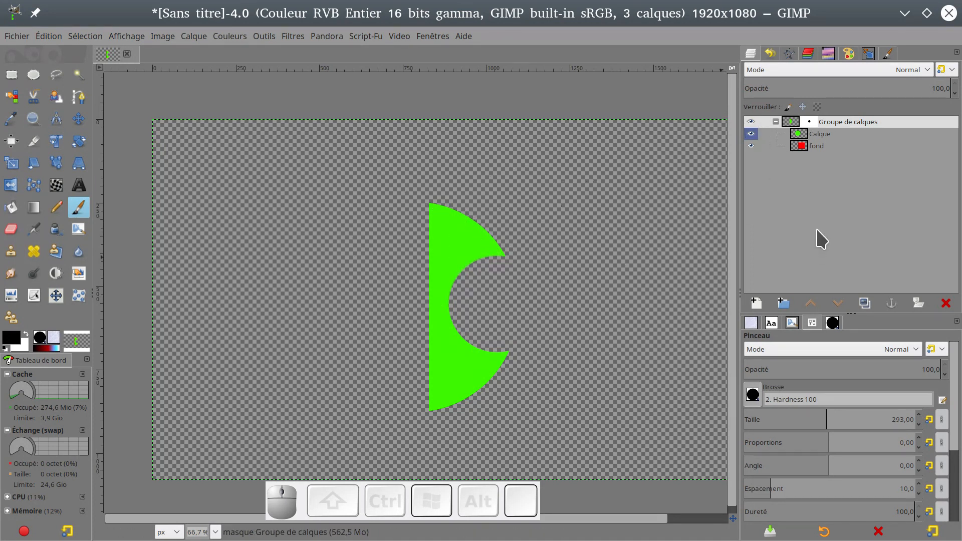
Temporarily hide Calque inside the masked group to view fond, and show it again
click(751, 146)
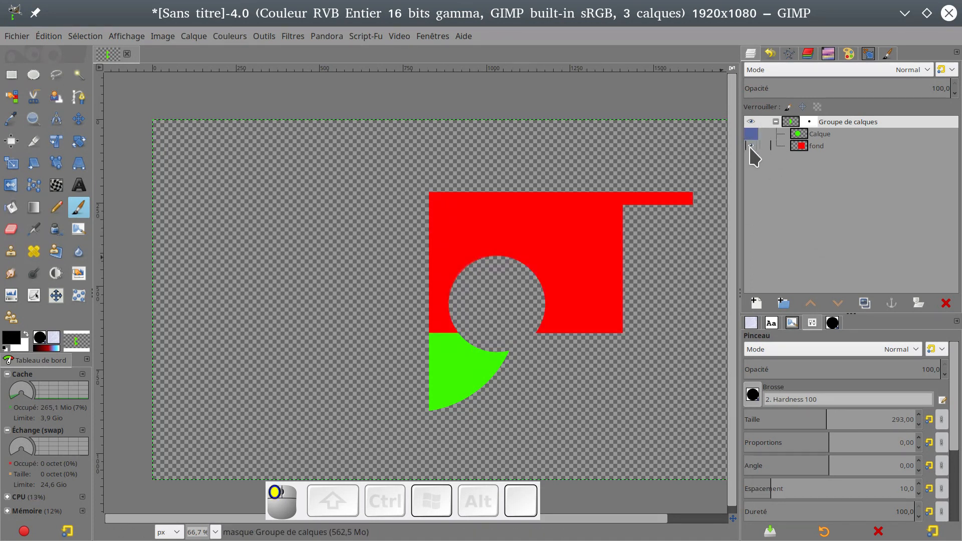
click(751, 135)
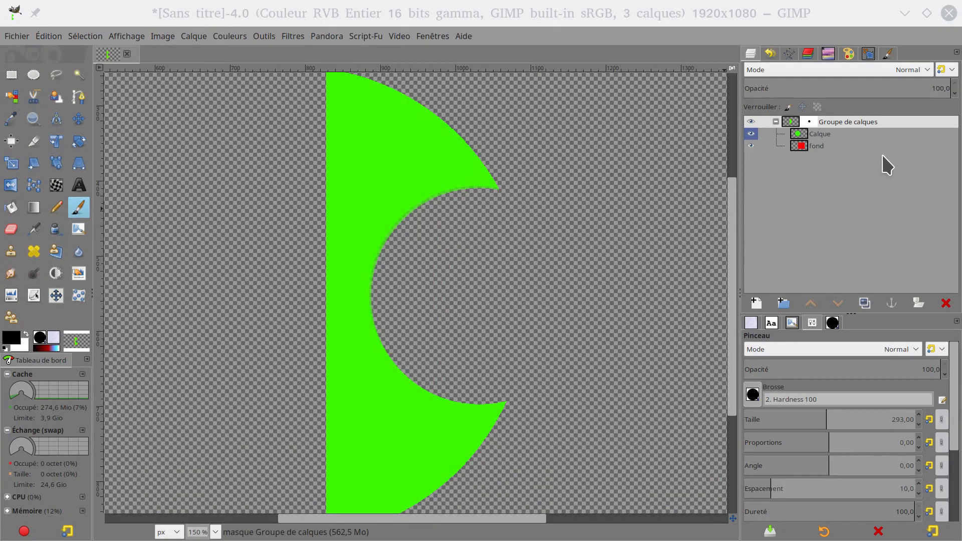
Review the Mode composite options of the masked Groupe de calques without changing the setting
right_click(834, 128)
mouse_move(744, 70)
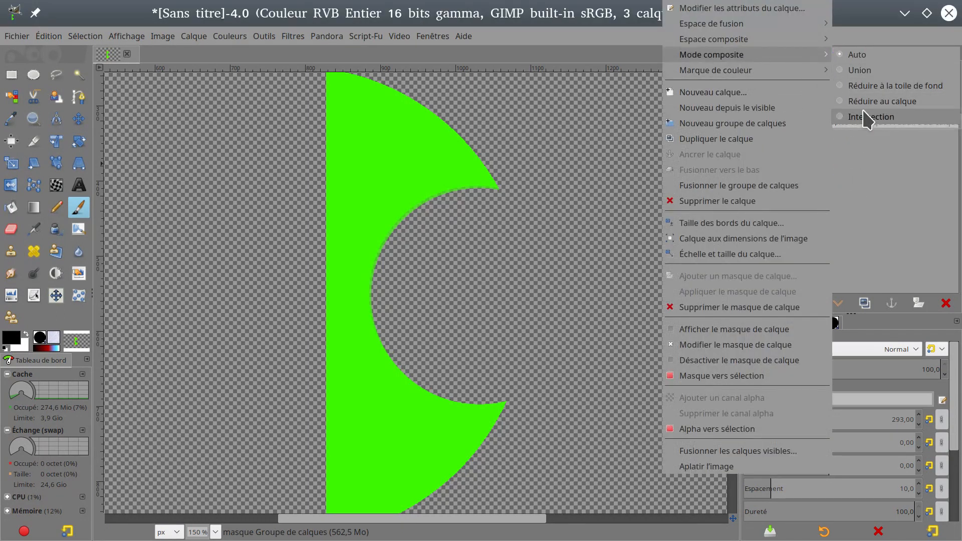
click(874, 182)
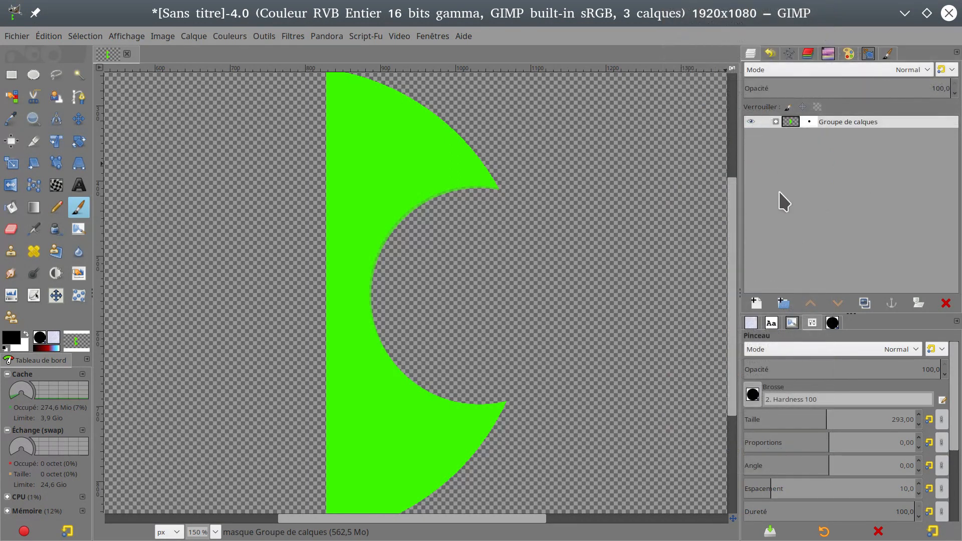
Create a second layer group, place it outside and below Groupe de calques, and collapse Groupe de calques
click(787, 307)
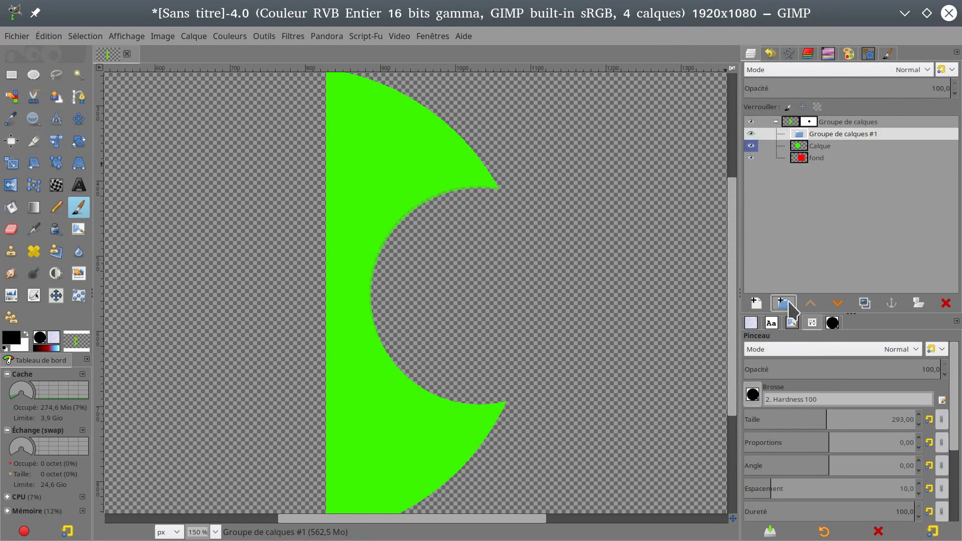
drag(804, 134, 825, 220)
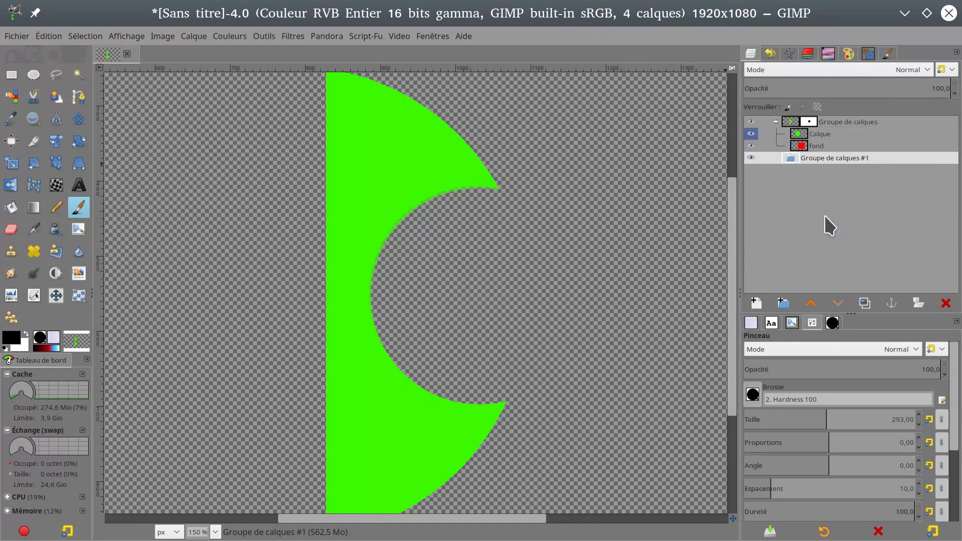
click(776, 122)
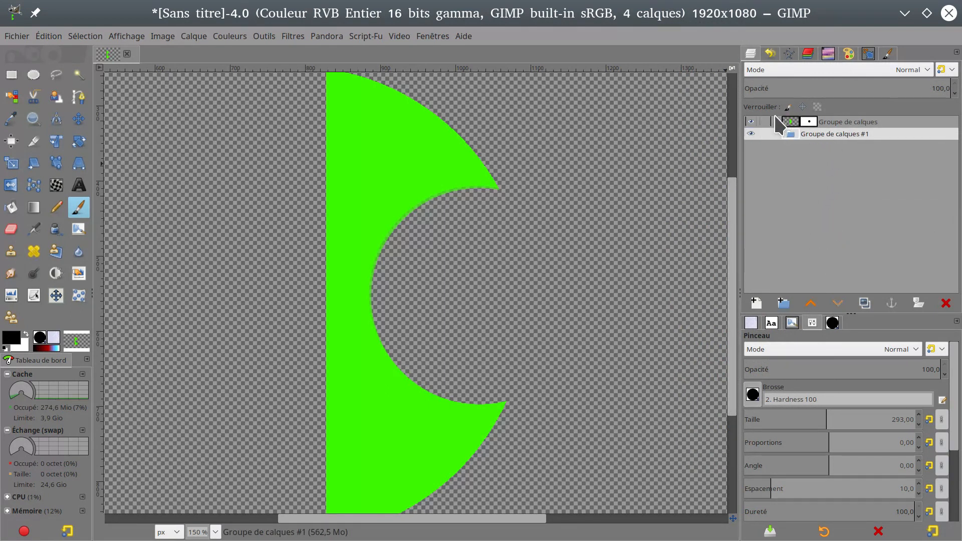
Select Groupe de calques and display its Mode composite options
click(835, 128)
right_click(834, 127)
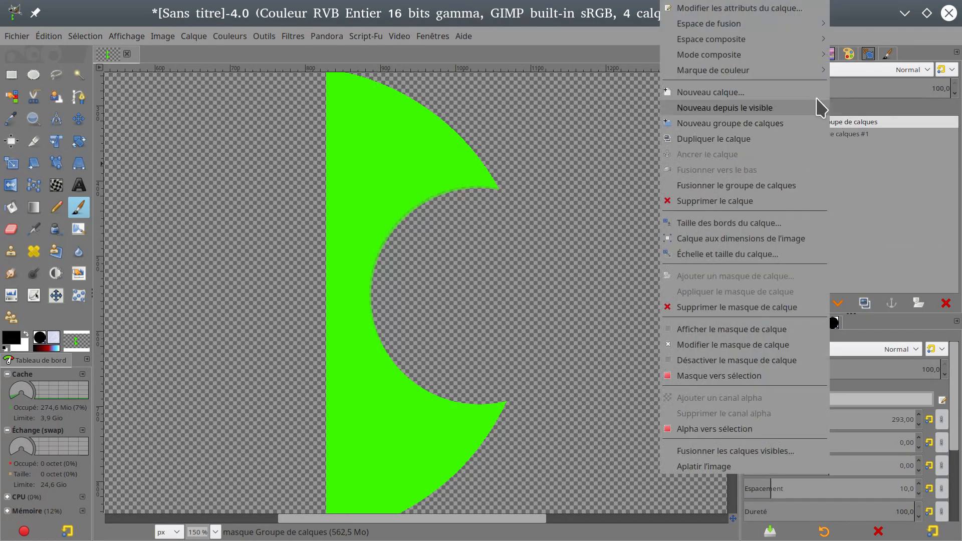
mouse_move(770, 74)
mouse_move(759, 56)
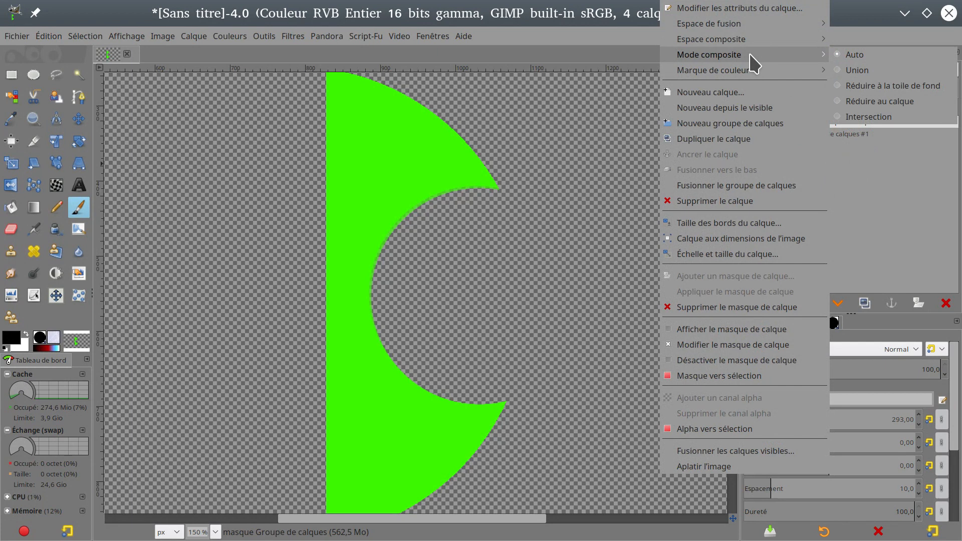